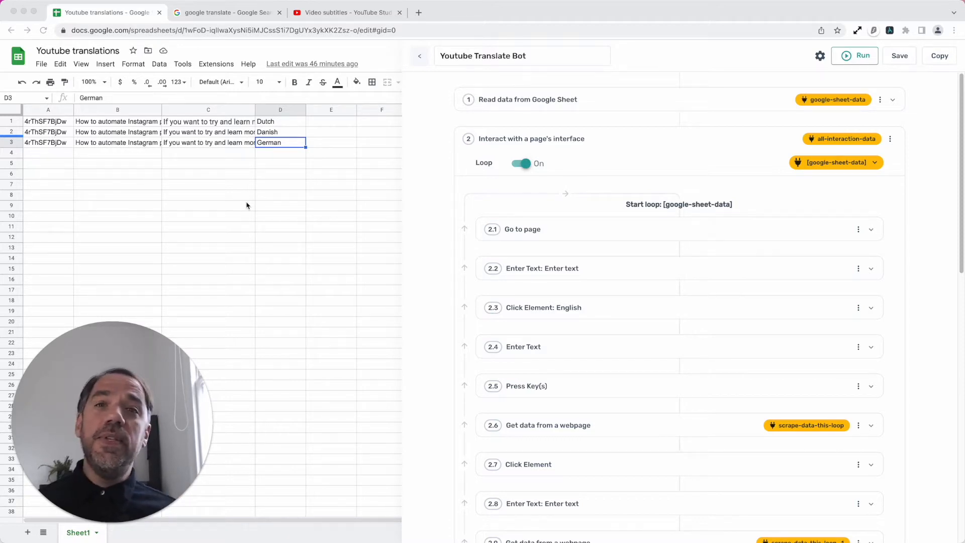
# - Switch to the Google Translate search results and look through the available target languages without changing the selection
pyautogui.click(221, 13)
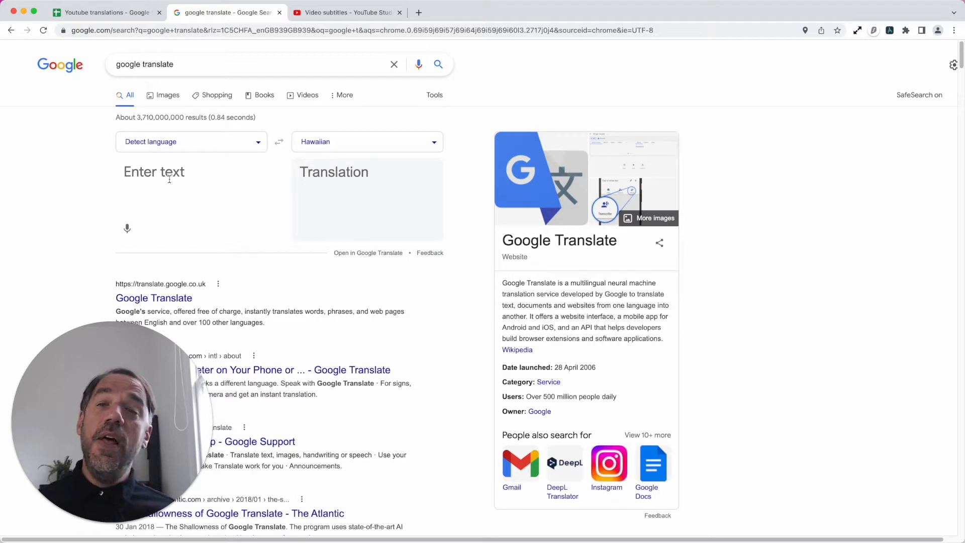
pyautogui.click(394, 143)
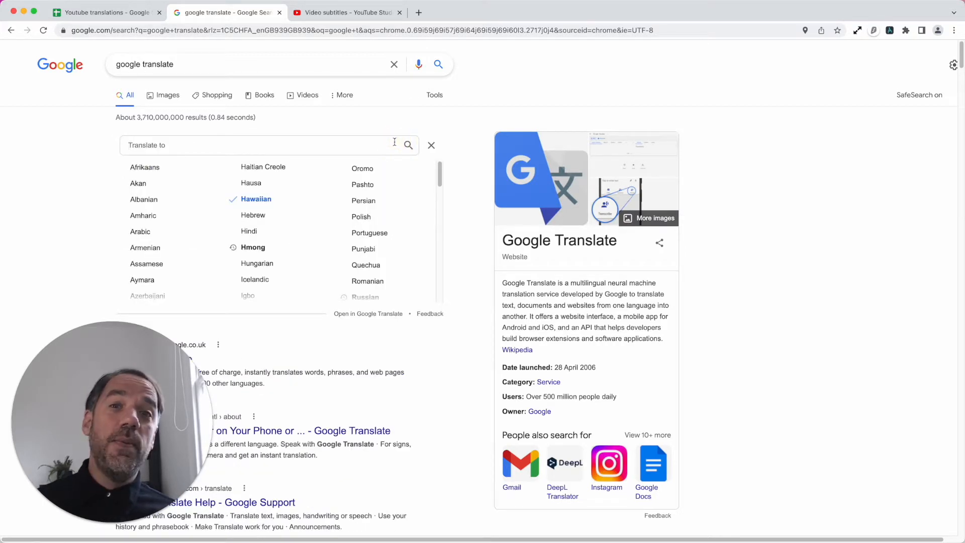
pyautogui.click(431, 144)
pyautogui.click(342, 182)
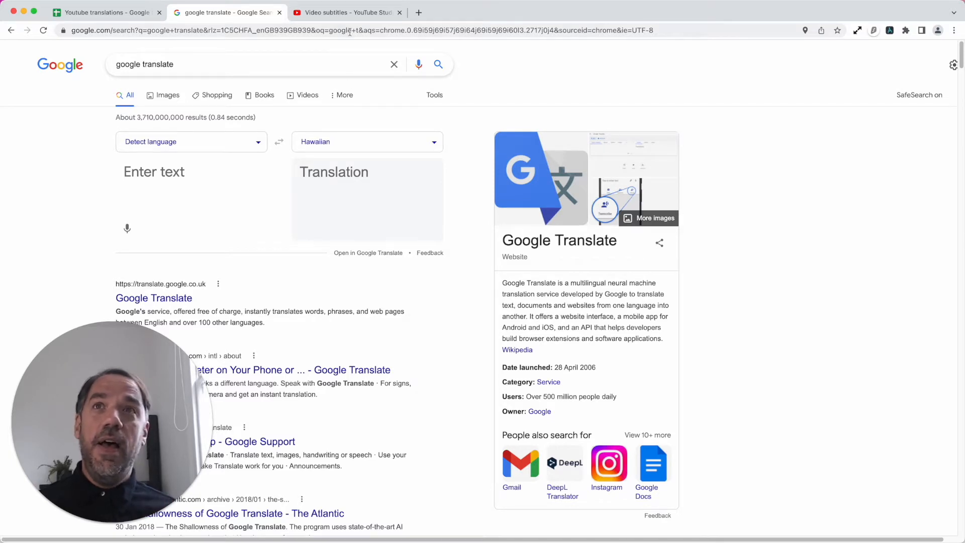
# - In YouTube Studio, add Bangla to the video's languages, open its title and description translation form, and cancel the form
pyautogui.click(346, 15)
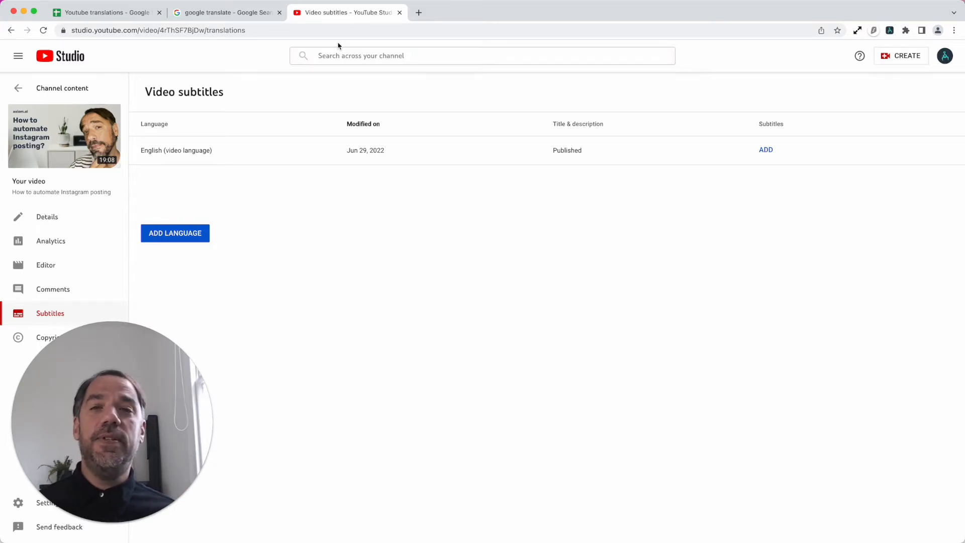
pyautogui.click(189, 243)
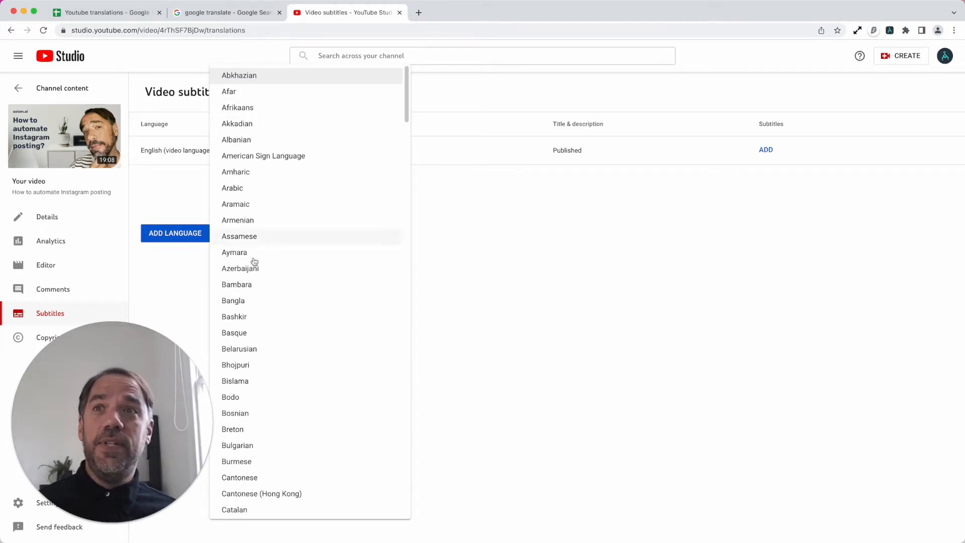
pyautogui.click(240, 300)
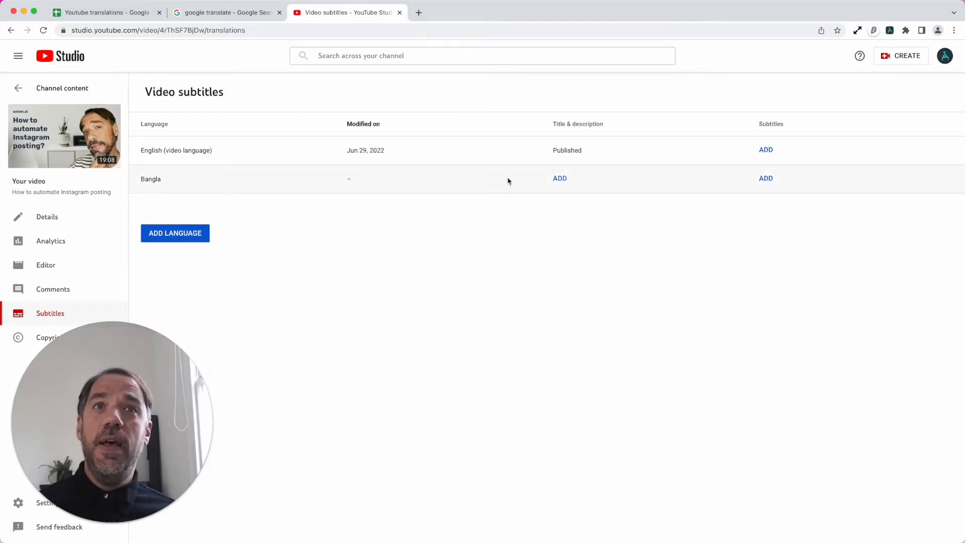
pyautogui.click(562, 180)
pyautogui.click(524, 186)
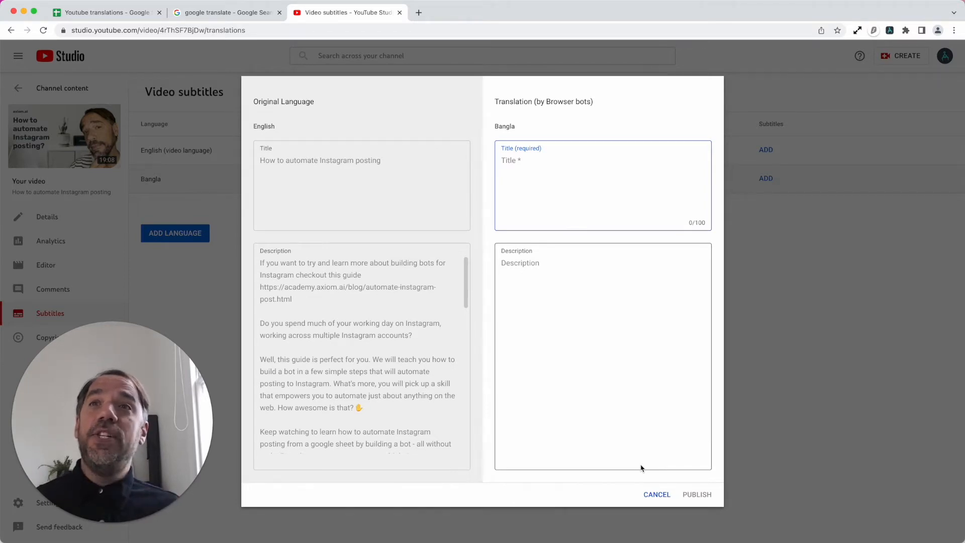
pyautogui.click(656, 494)
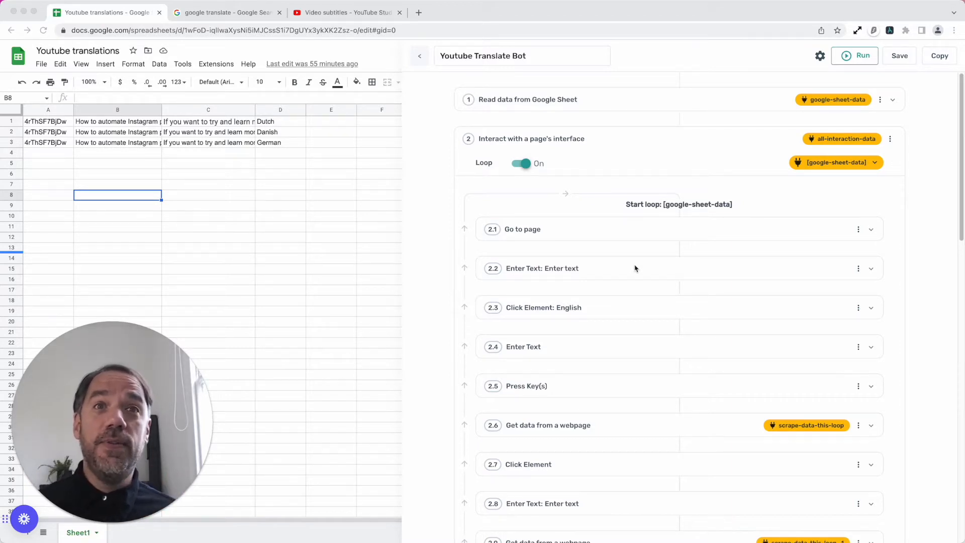
# - Review the steps of the Youtube Translate Bot, including the options for the disabled "Click Element: Publish" step 4.9
pyautogui.scroll(-2, 629, 269)
pyautogui.scroll(2, 629, 276)
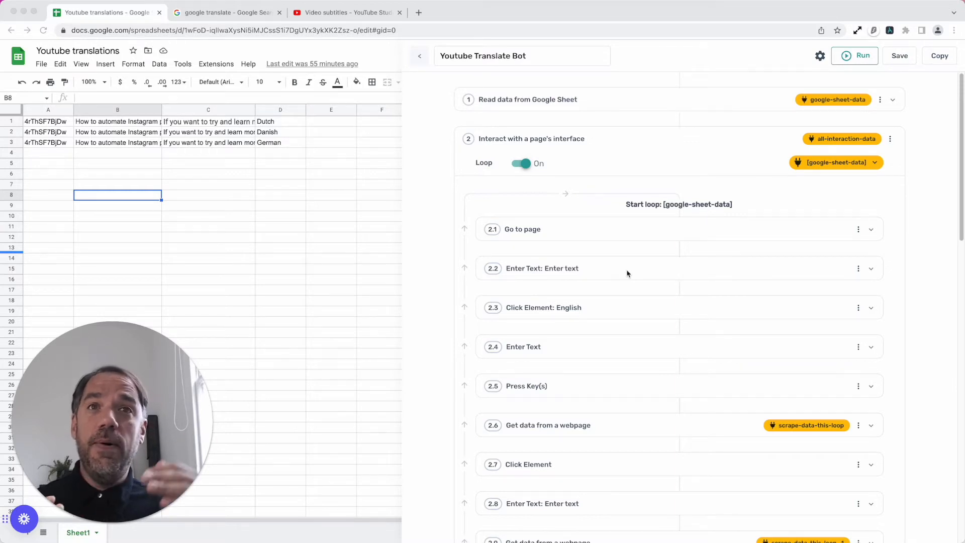
pyautogui.scroll(-10, 623, 276)
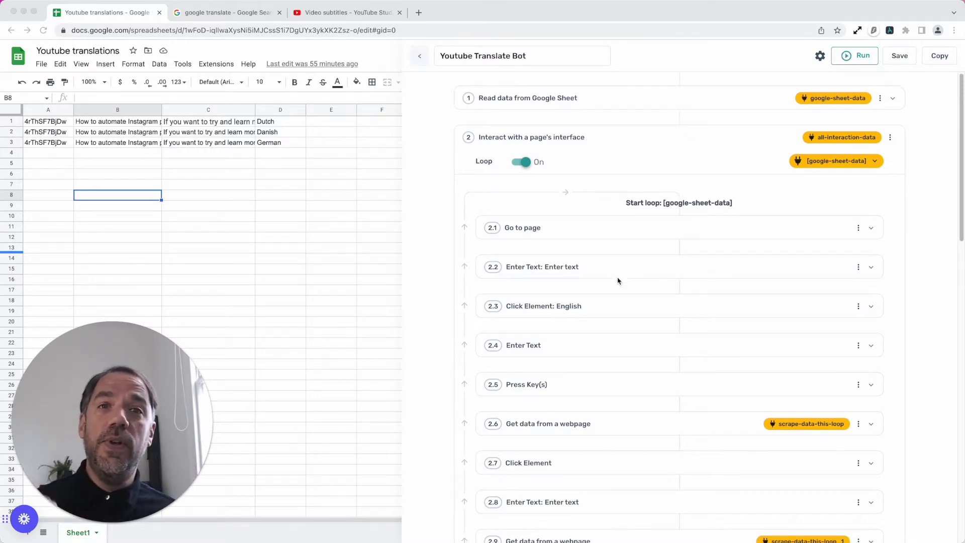
pyautogui.scroll(-8, 598, 337)
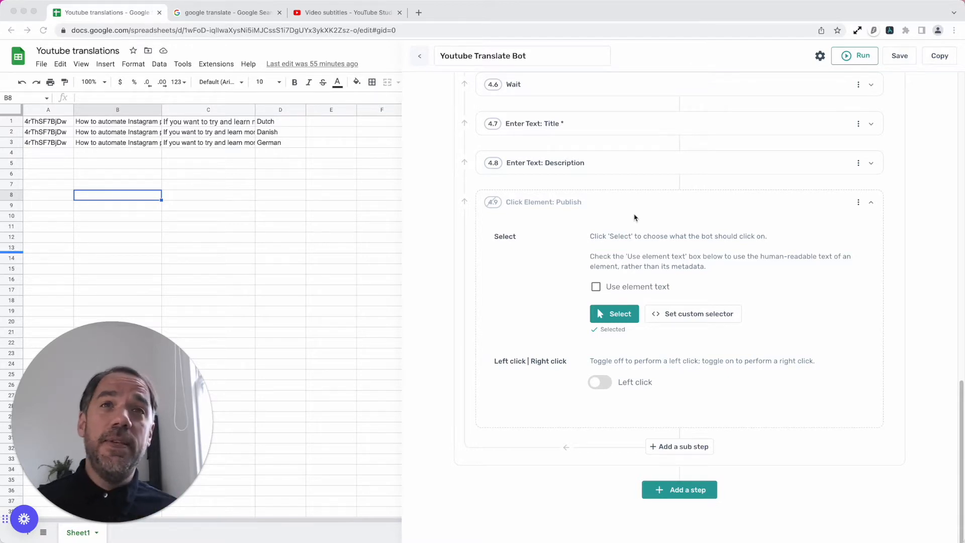
pyautogui.click(858, 203)
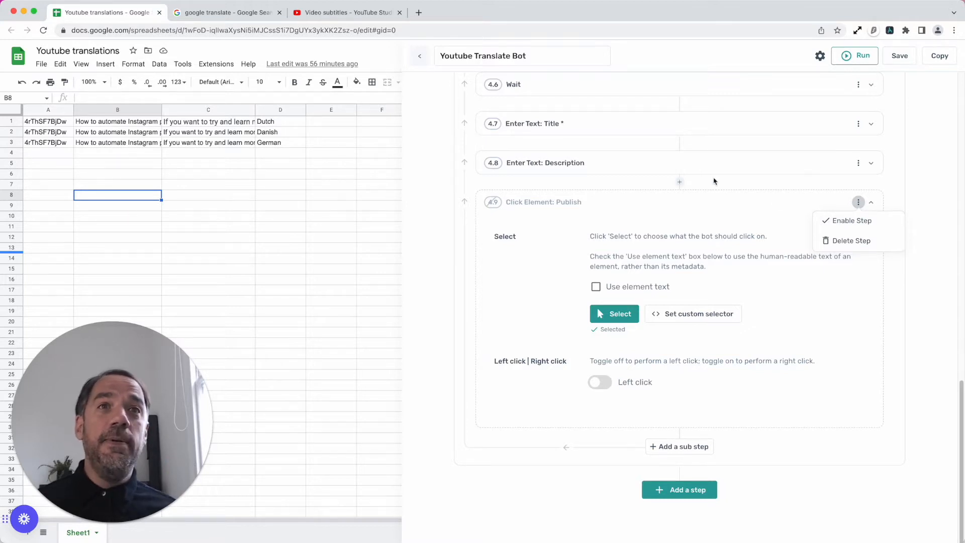
pyautogui.click(692, 199)
pyautogui.scroll(10, 728, 167)
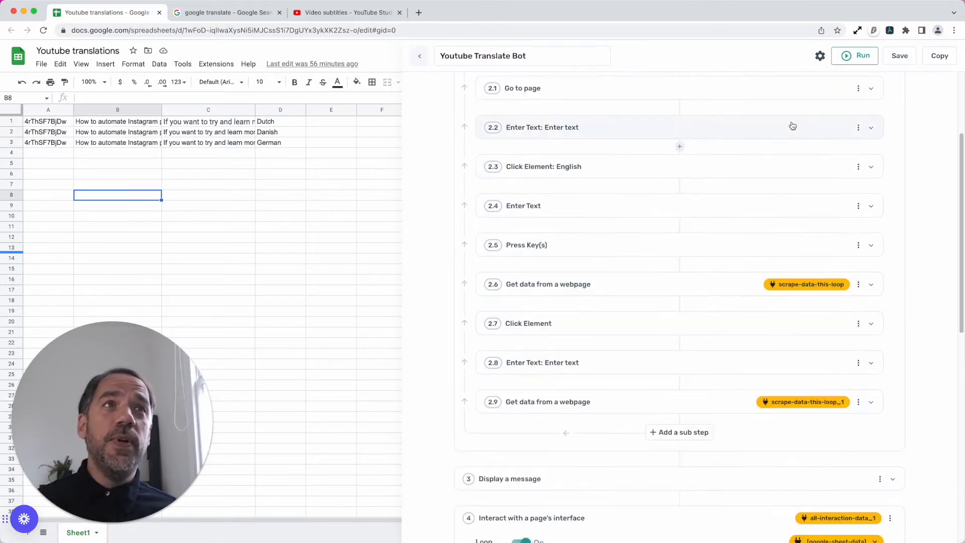
# - Run the Youtube Translate Bot with the desktop app and accept the translated title and description it displays
pyautogui.click(859, 61)
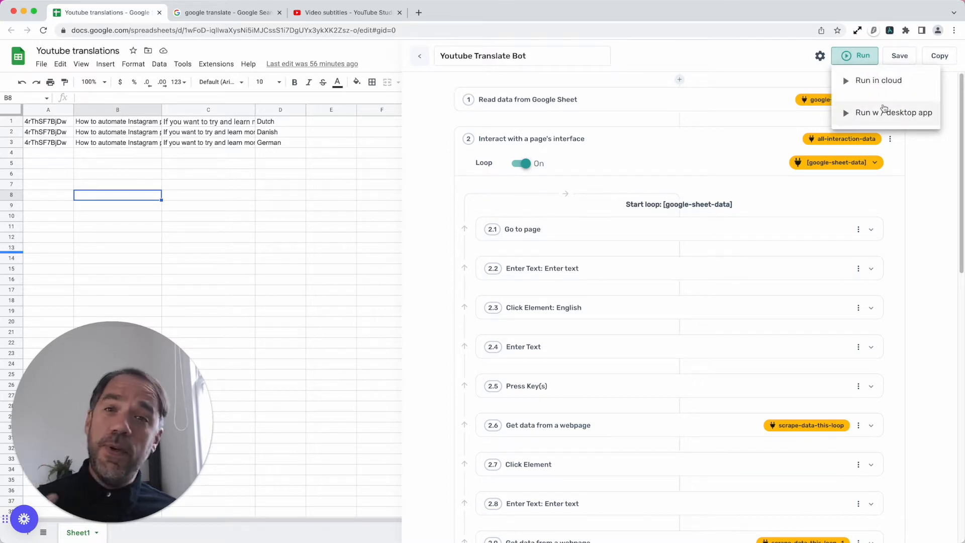
pyautogui.click(884, 110)
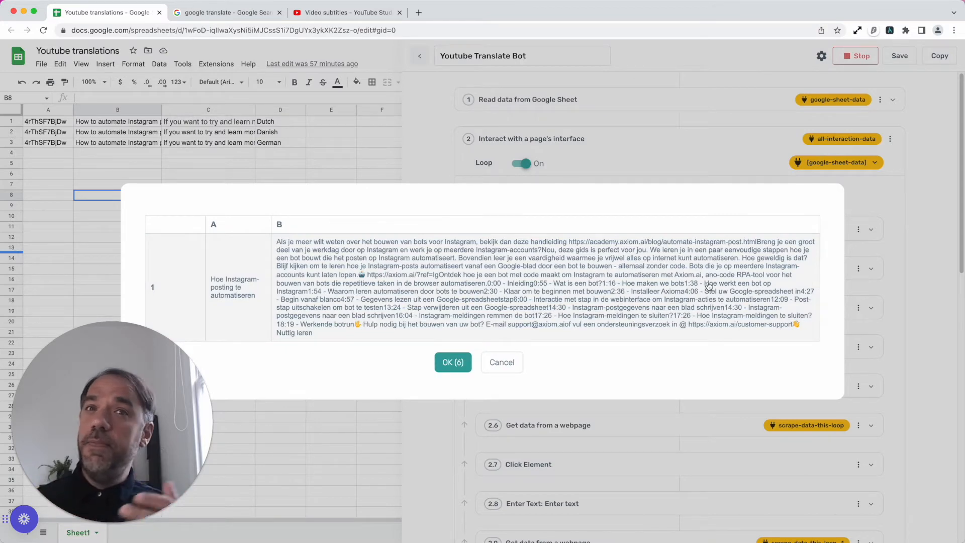
pyautogui.click(452, 362)
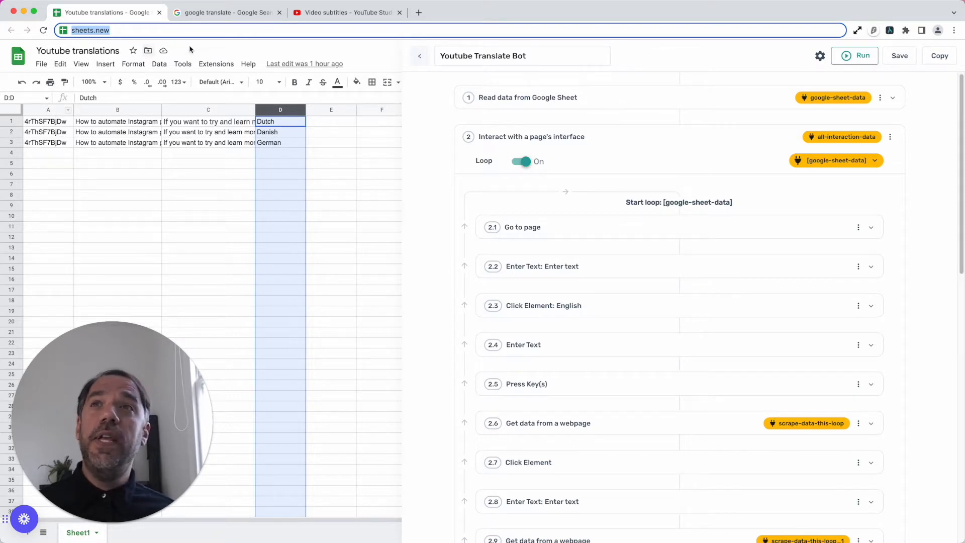
# - Compare the video ID in the YouTube Studio address with the Youtube translations sheet, and inspect its description in C1 and language in D1
pyautogui.click(312, 12)
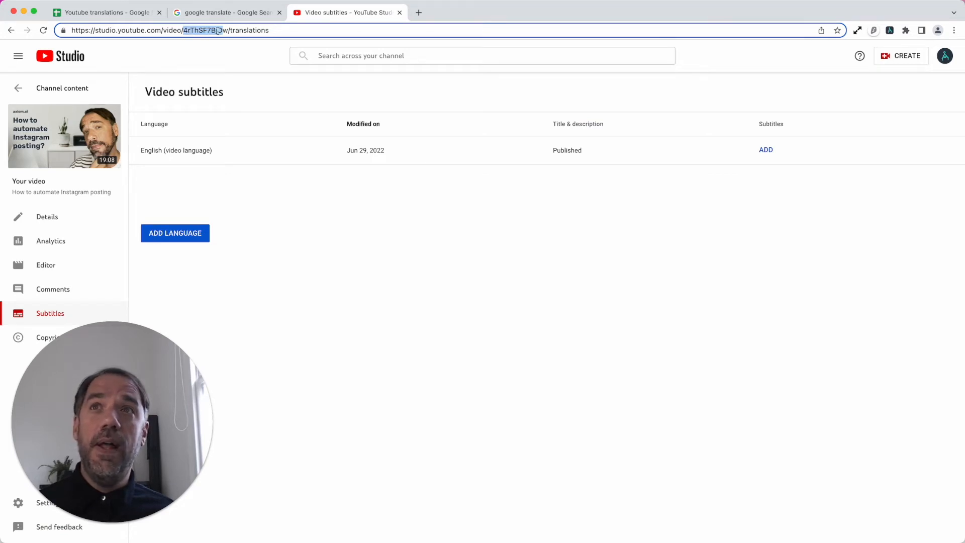
pyautogui.click(122, 15)
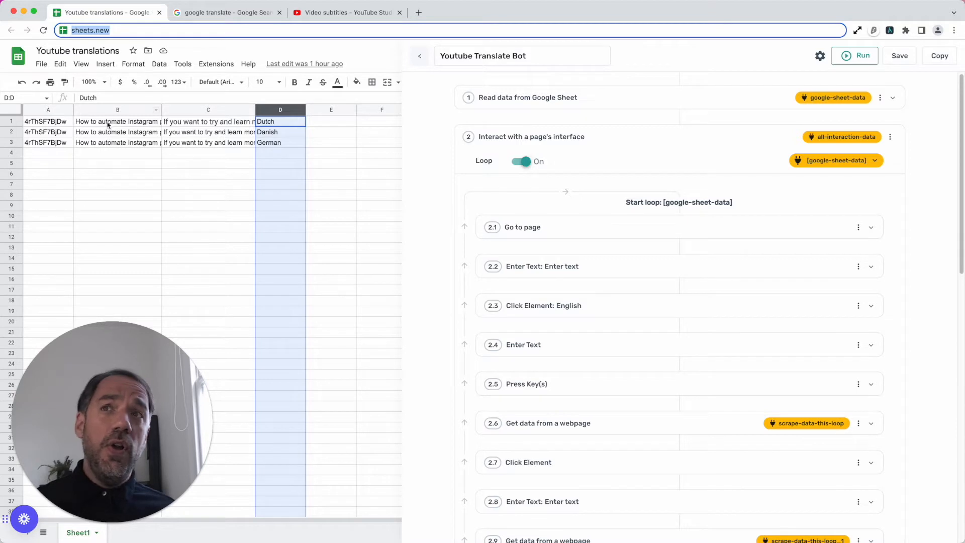
pyautogui.click(212, 116)
pyautogui.doubleClick(203, 121)
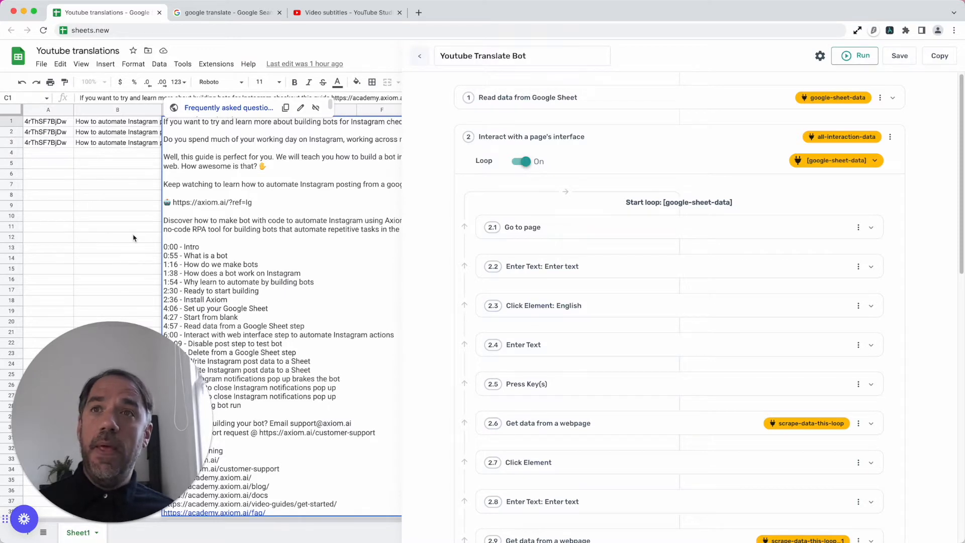
pyautogui.click(87, 229)
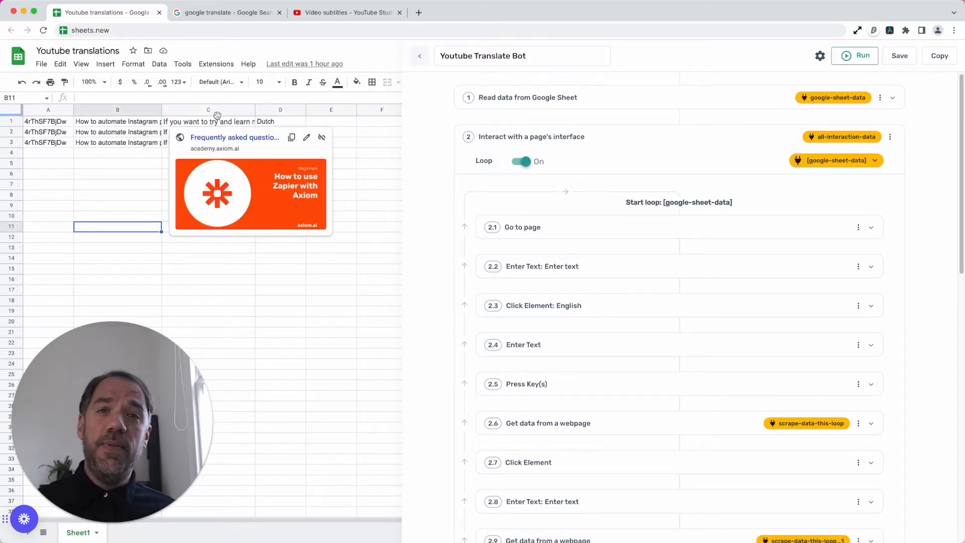
pyautogui.click(289, 123)
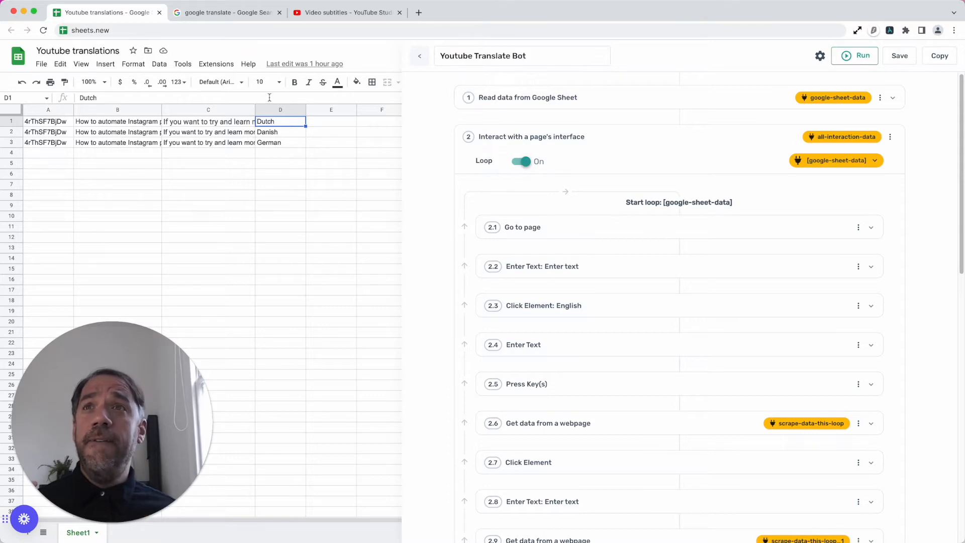
# - Return to Google Translate, close the target language list, and examine the text entry and translation fields
pyautogui.click(233, 15)
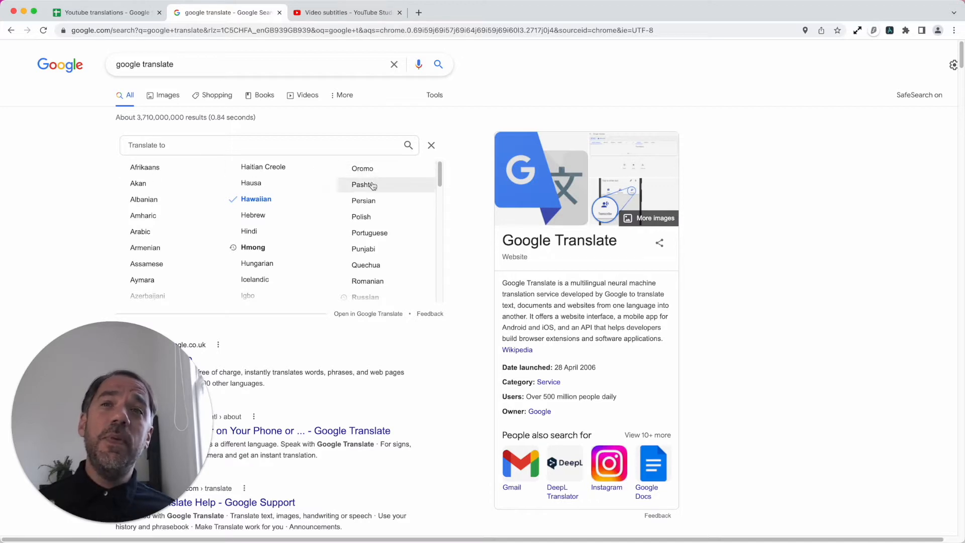
pyautogui.click(431, 145)
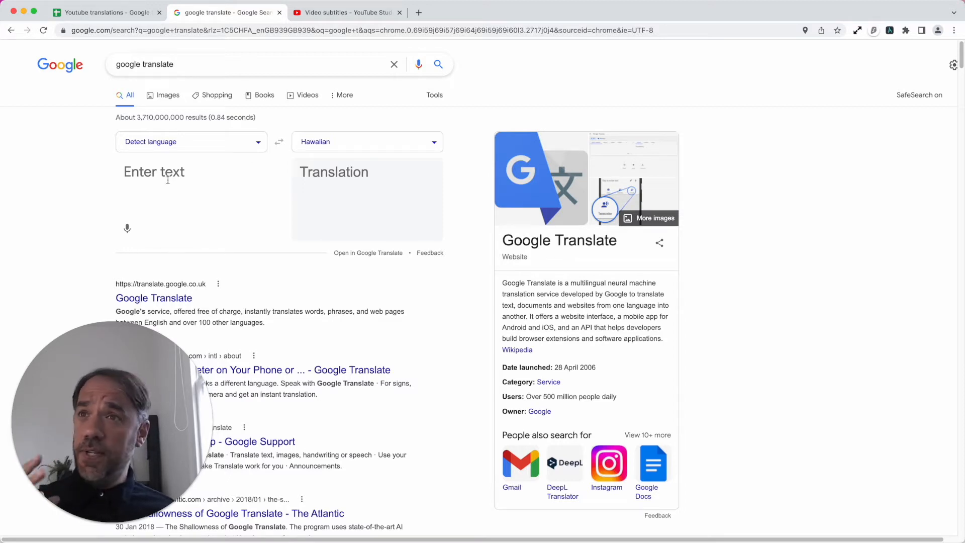
pyautogui.click(136, 174)
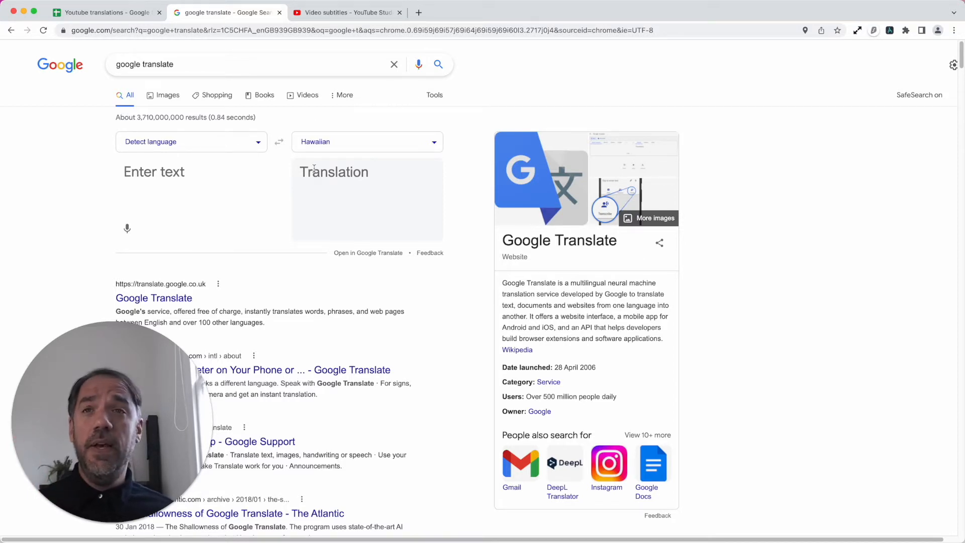
# - Examine where the video ID sits in the YouTube Studio address of the video's subtitles page
pyautogui.click(333, 22)
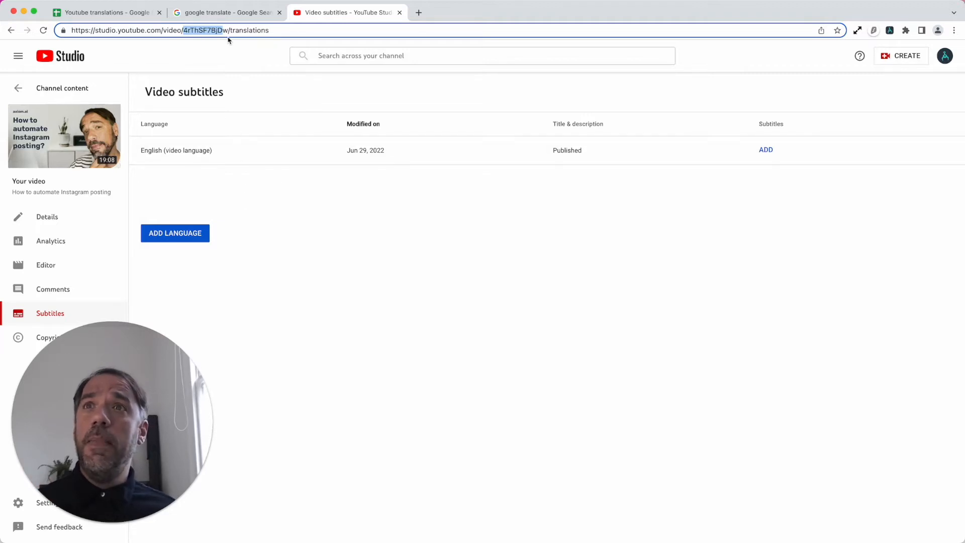
pyautogui.tripleClick(249, 31)
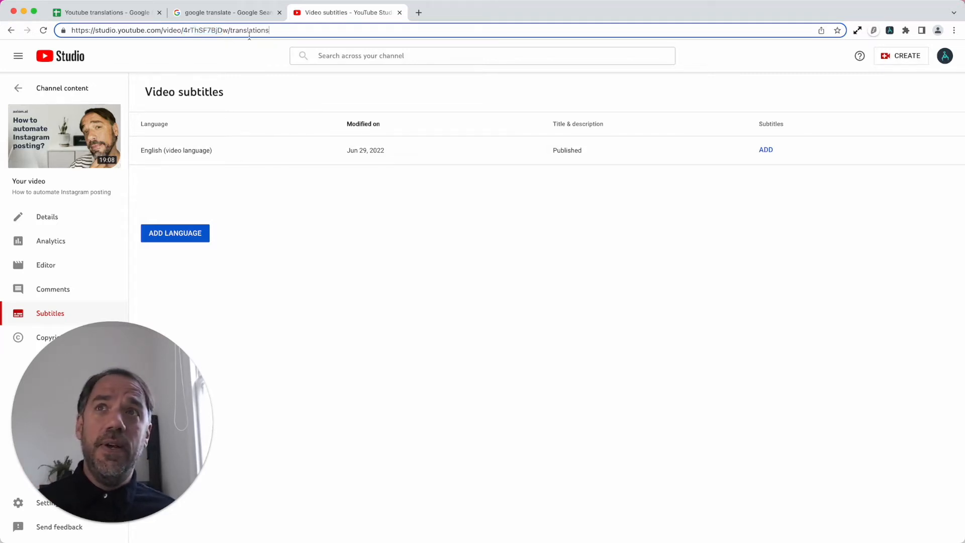
pyautogui.click(172, 34)
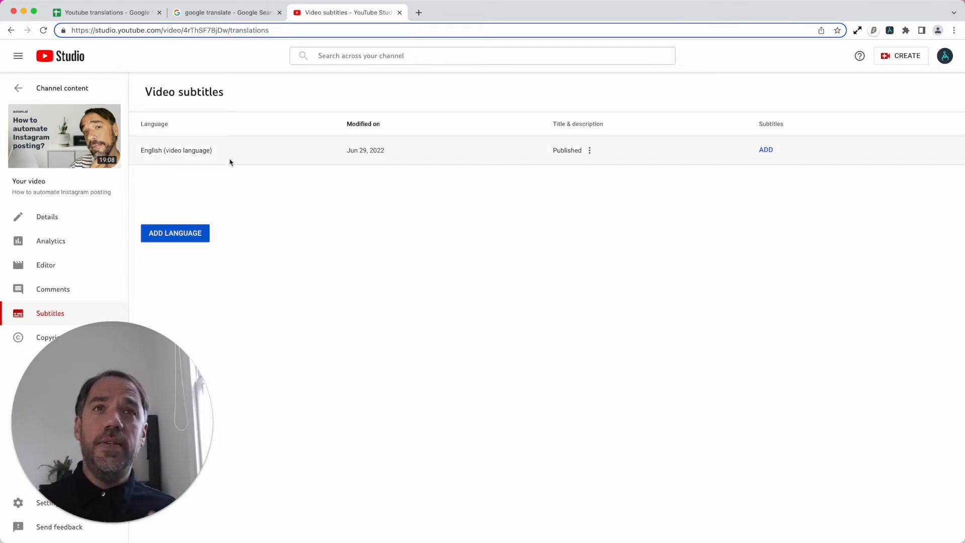
pyautogui.click(226, 198)
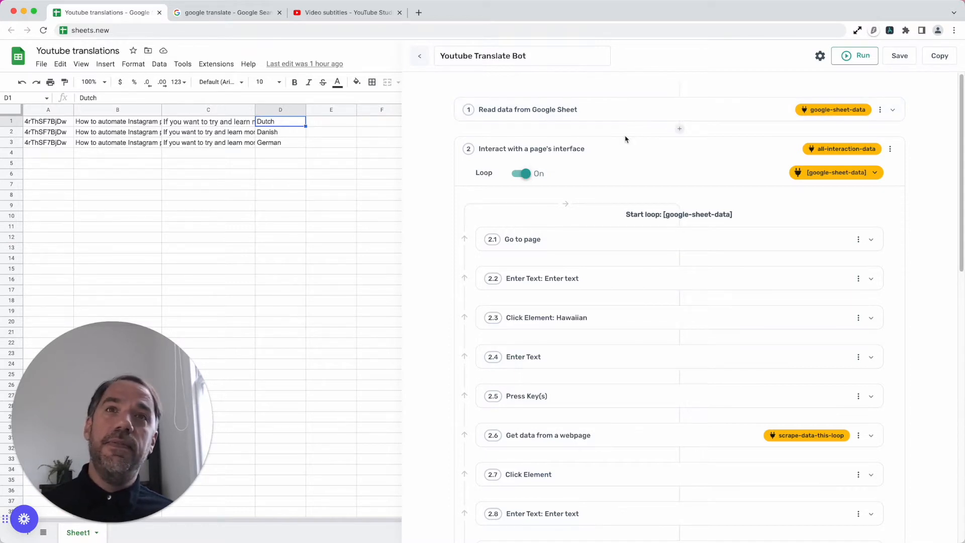
# - Open the settings of the bot's first step, Read data from Google Sheet, and search the step library for "read"
pyautogui.click(618, 120)
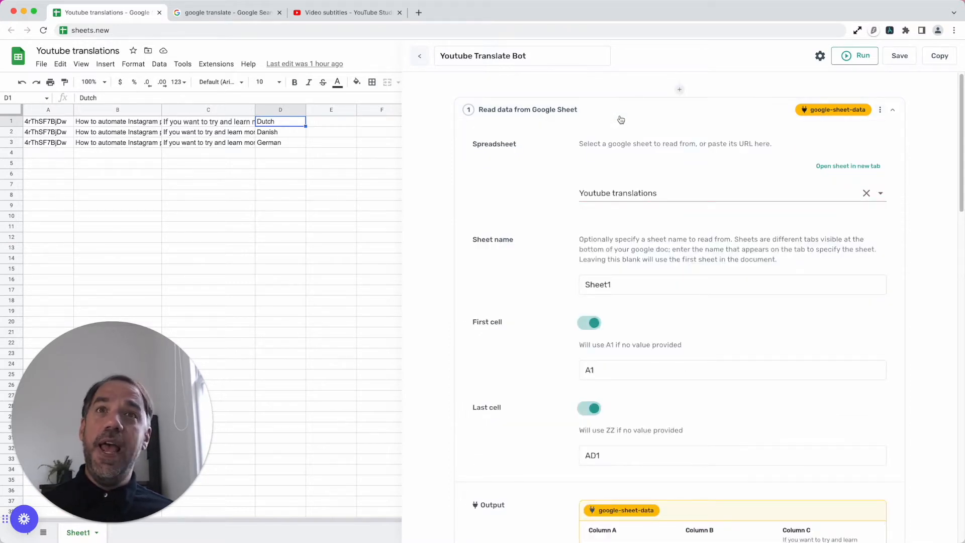
pyautogui.click(679, 91)
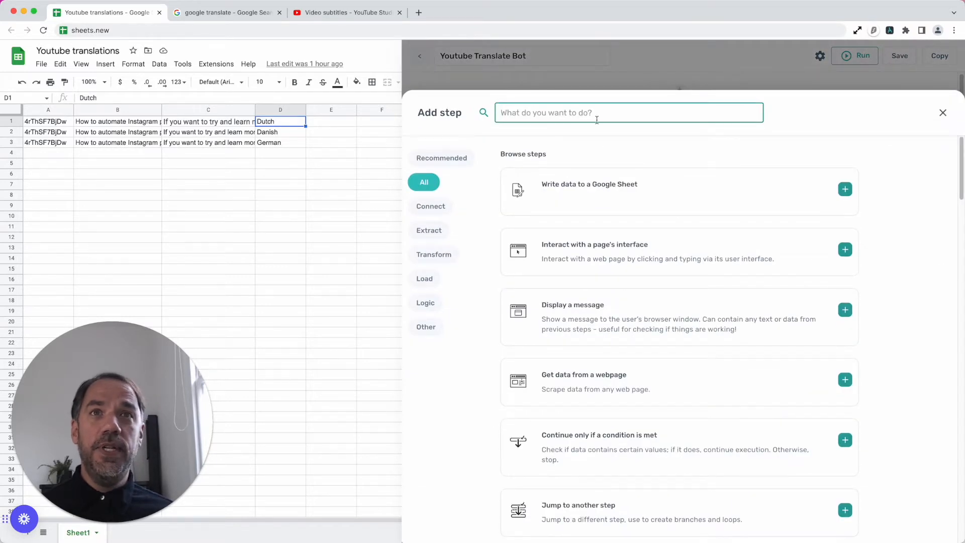
pyautogui.write('read')
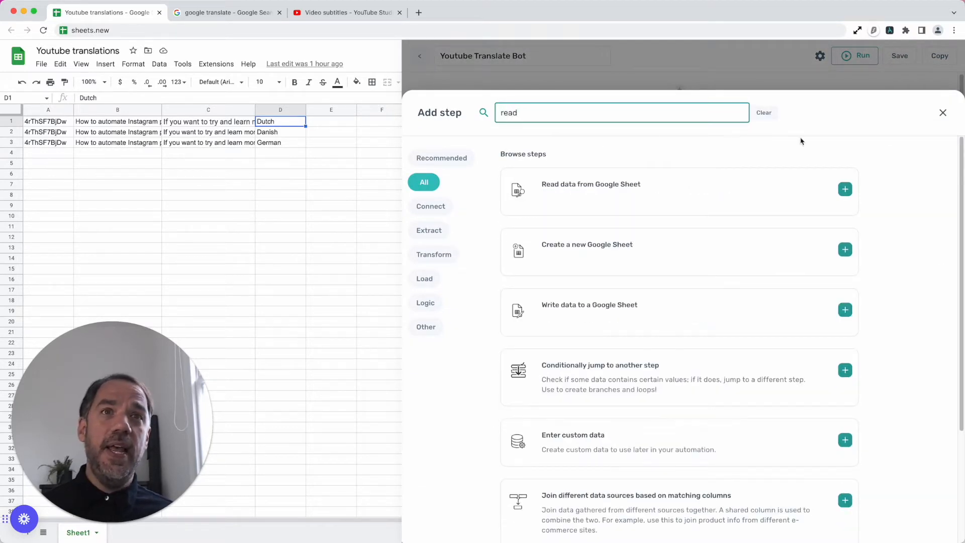
pyautogui.click(942, 112)
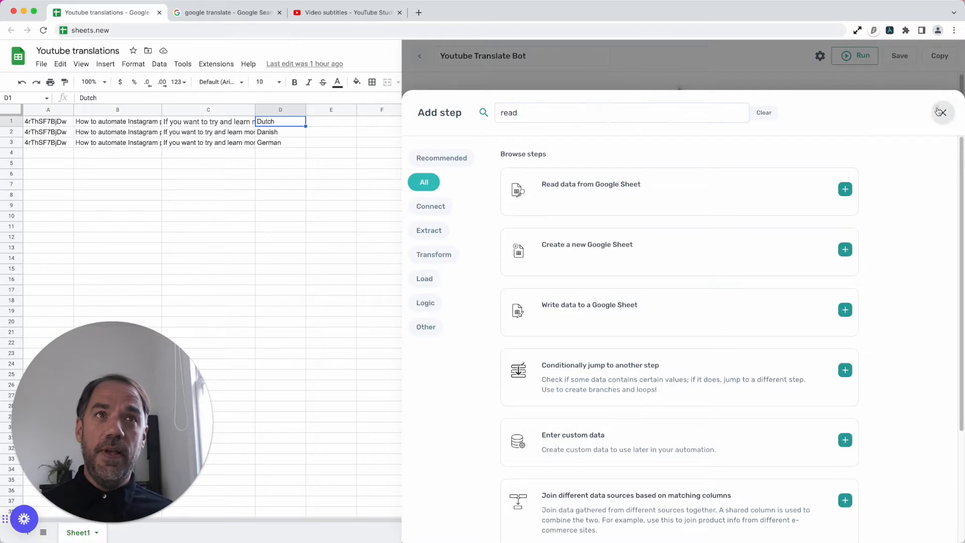
# - Close the step library and choose the Youtube translations spreadsheet and its Sheet1 tab in the Read data from Google Sheet step
pyautogui.click(598, 103)
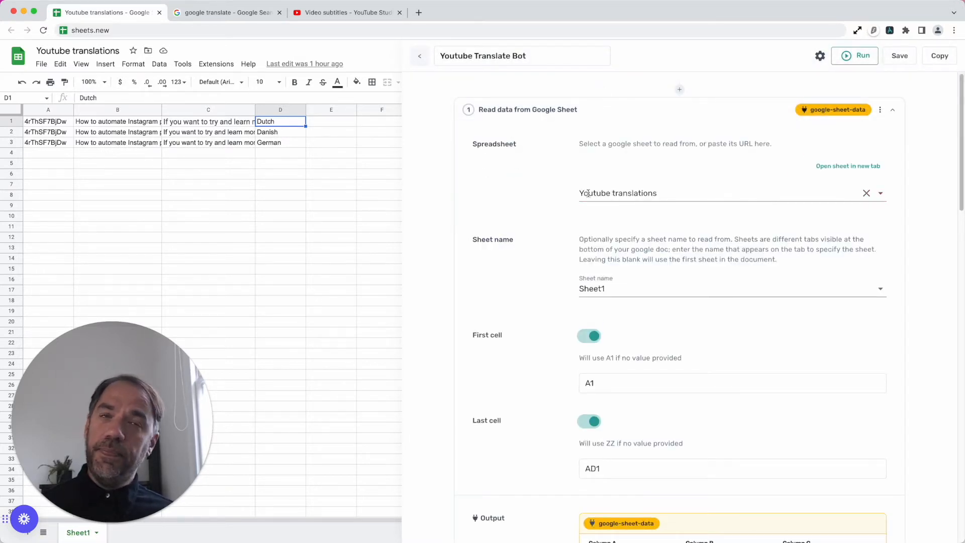
pyautogui.click(672, 189)
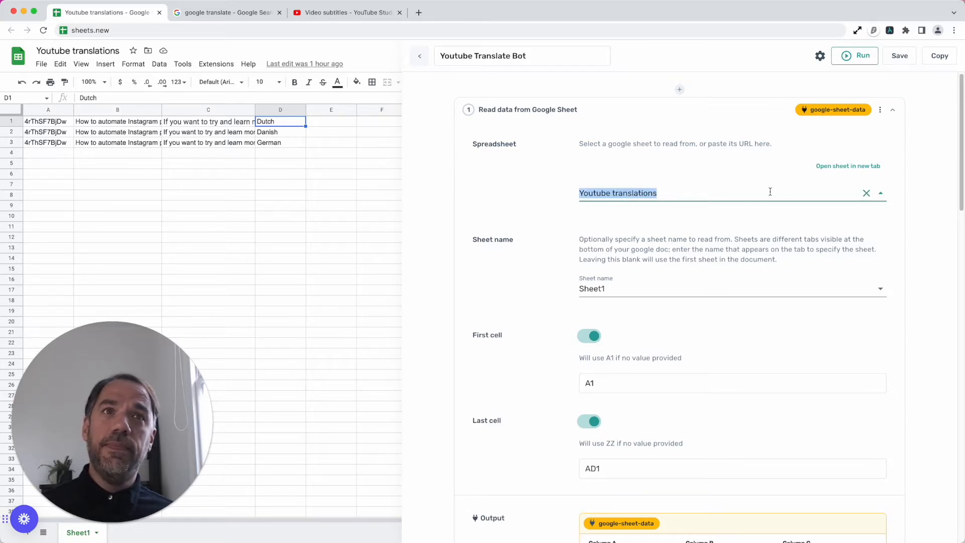
pyautogui.write('y')
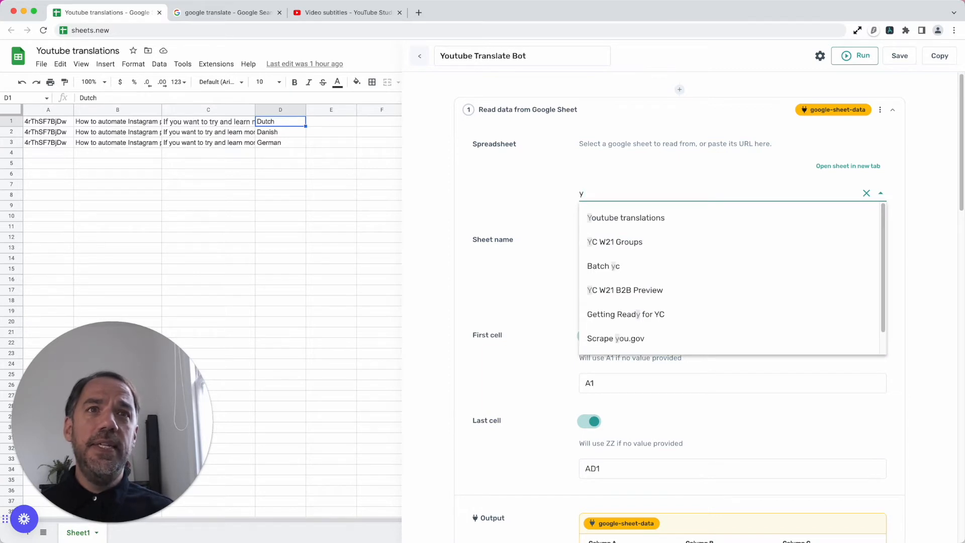
pyautogui.click(712, 216)
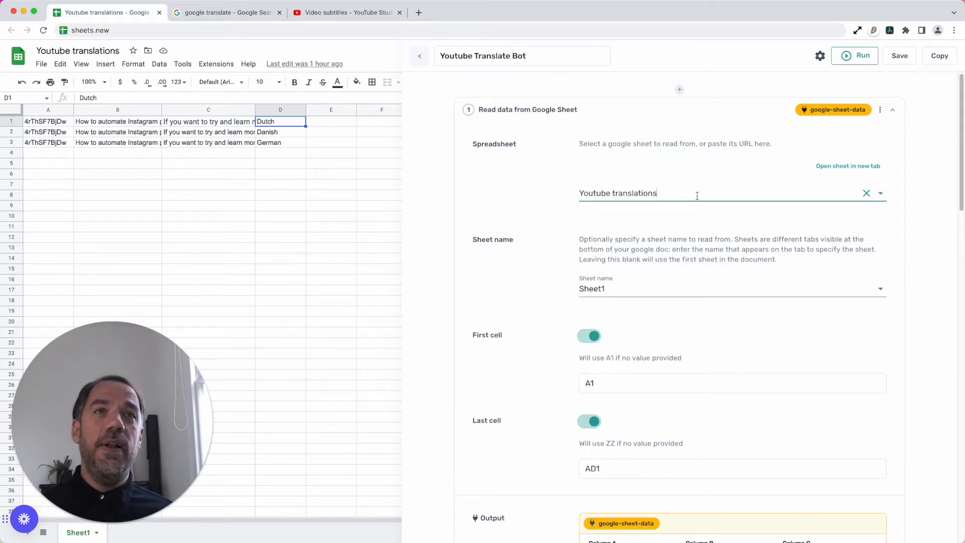
pyautogui.click(660, 287)
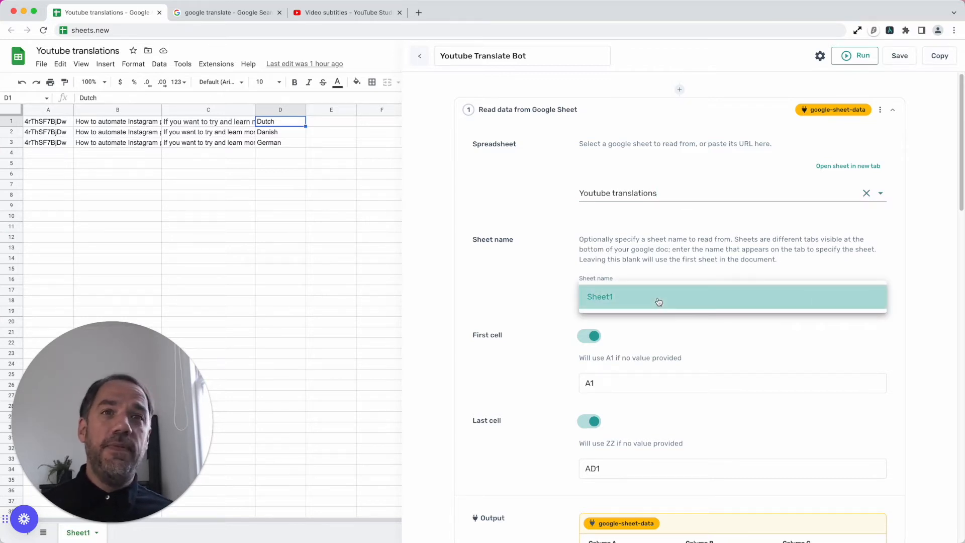
pyautogui.click(658, 302)
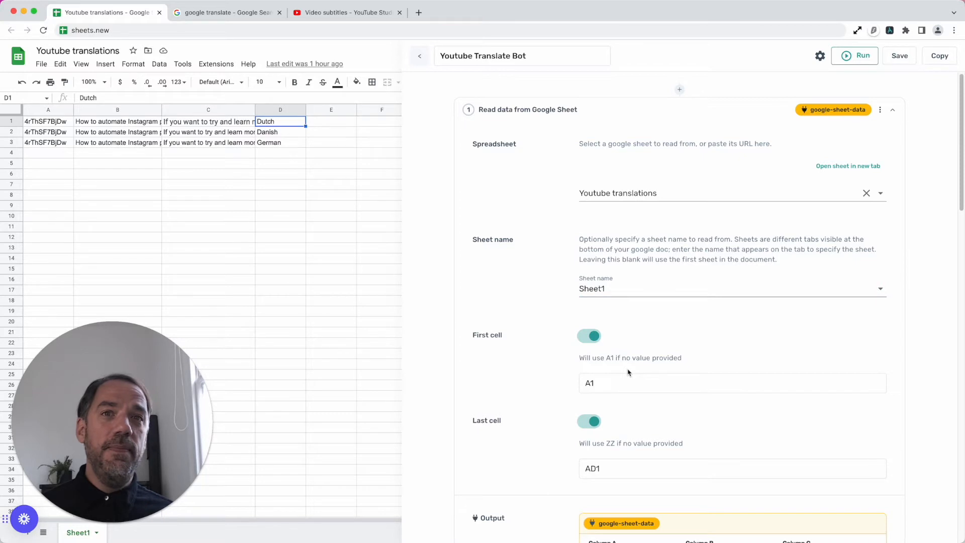
# - Examine the first cell, last cell and output preview of the Read data from Google Sheet step
pyautogui.scroll(-2, 628, 372)
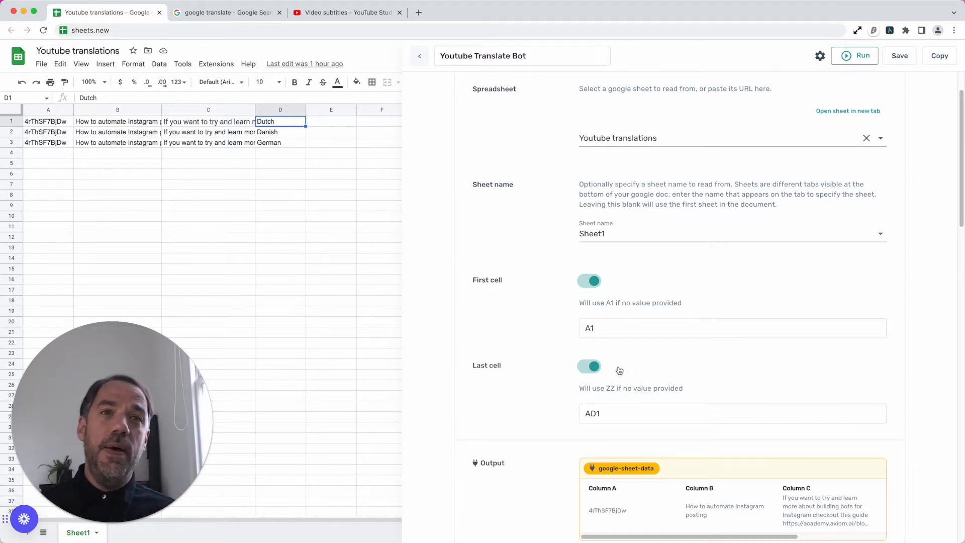
pyautogui.scroll(-5, 620, 371)
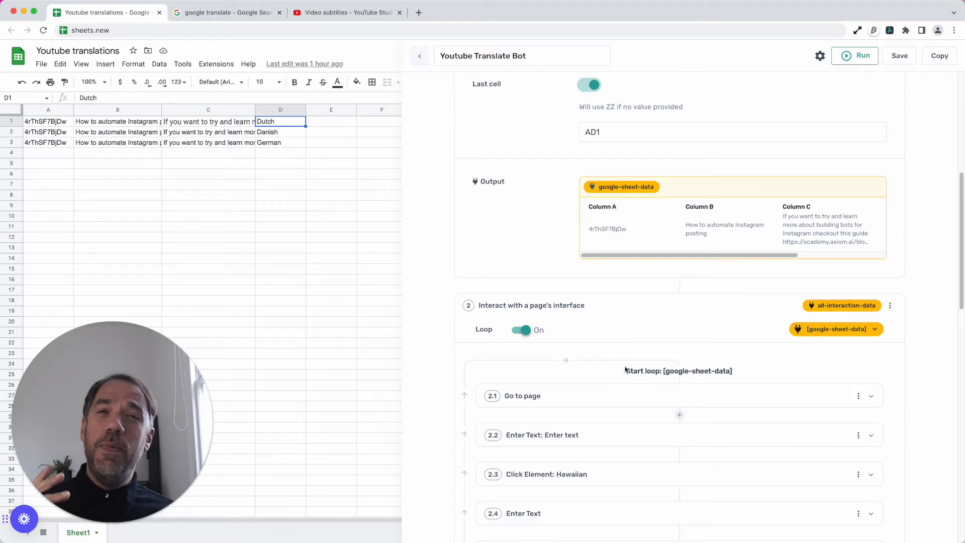
pyautogui.scroll(3, 620, 274)
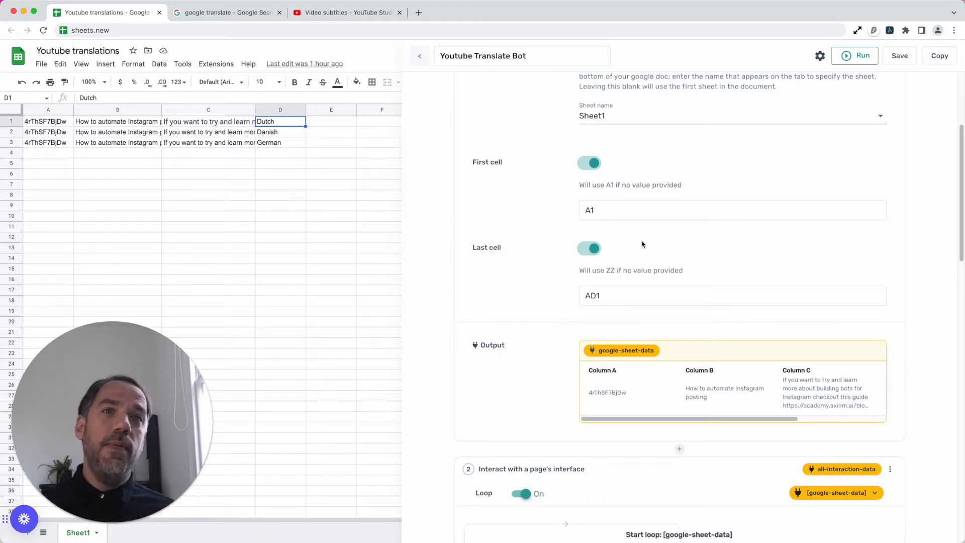
pyautogui.moveTo(619, 420); pyautogui.dragTo(594, 416)
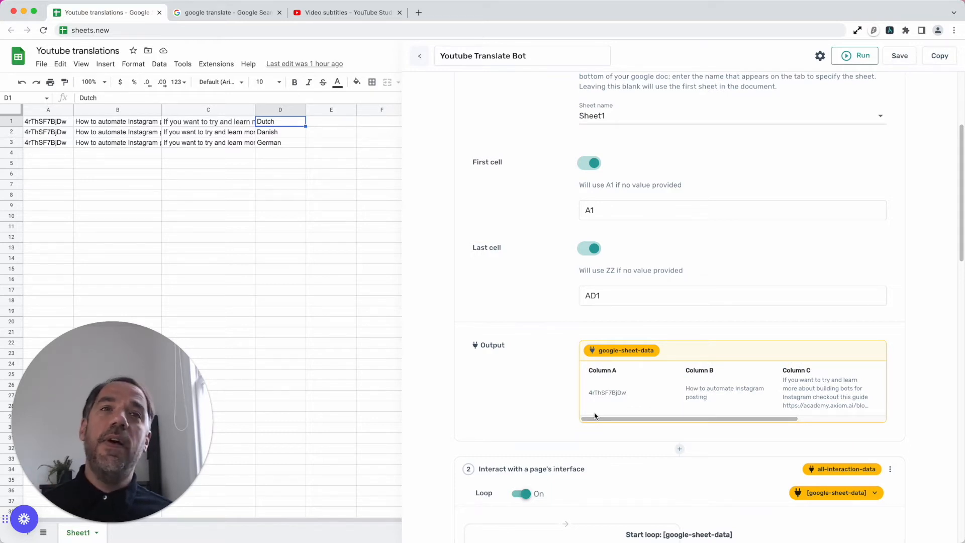
# - Search the step library for "inter" and close it without adding a step
pyautogui.scroll(-6, 595, 416)
pyautogui.scroll(1, 685, 291)
pyautogui.click(680, 186)
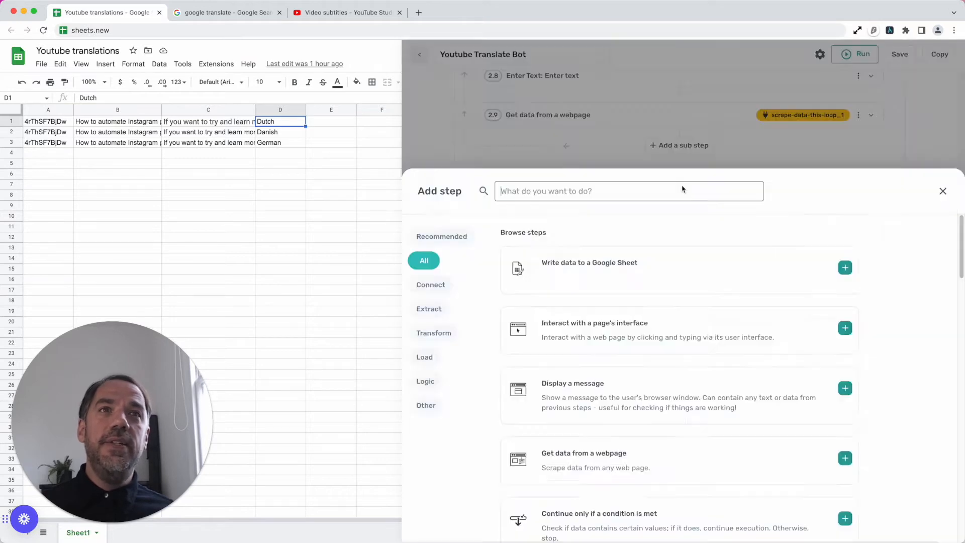
pyautogui.write('in')
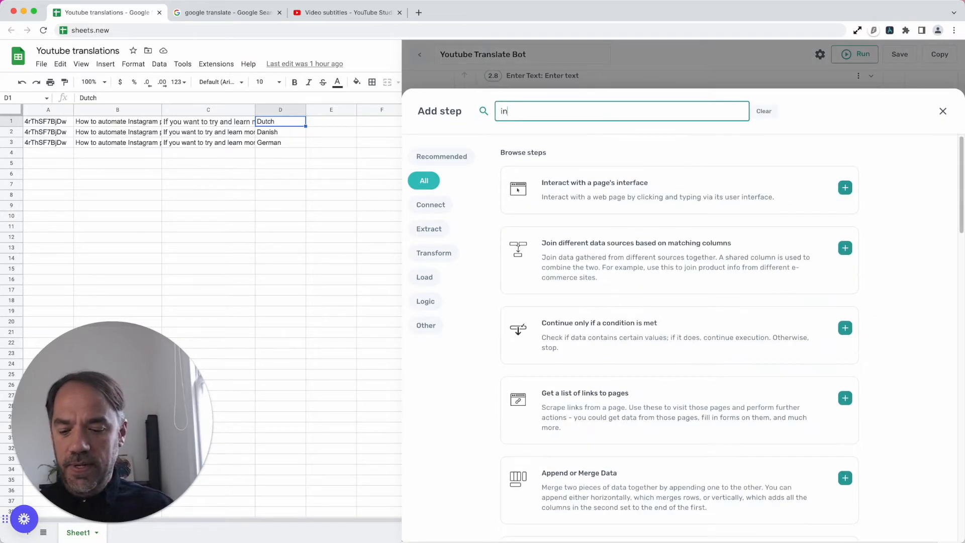
pyautogui.write('ter')
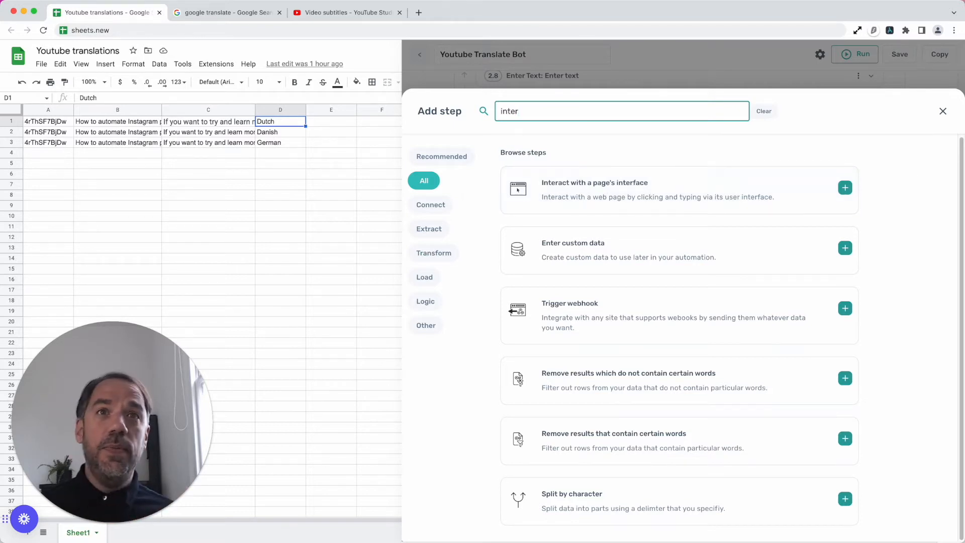
pyautogui.click(943, 111)
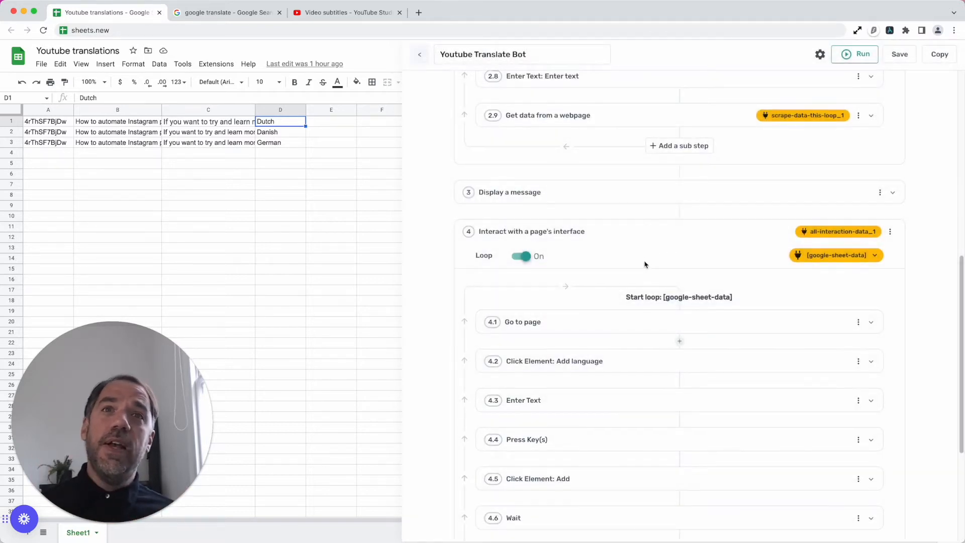
# - Open sub-step 2.1 Go to page in the first interaction loop and examine the URL it visits
pyautogui.scroll(3, 645, 264)
pyautogui.scroll(6, 646, 263)
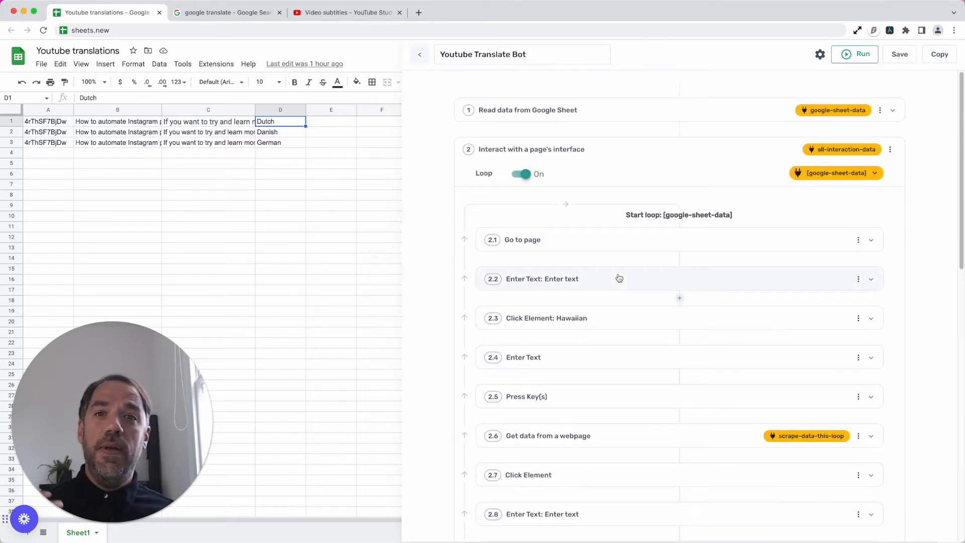
pyautogui.click(628, 241)
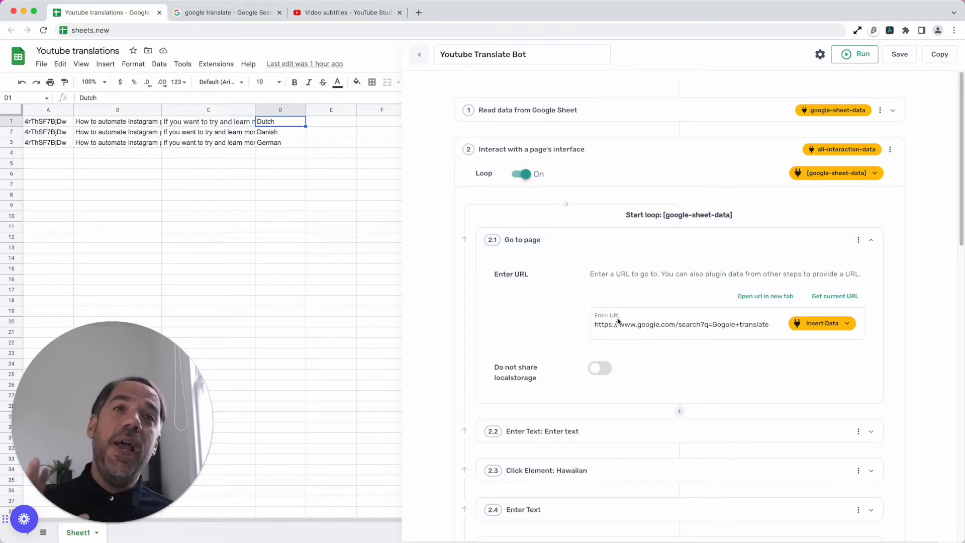
pyautogui.scroll(-1, 620, 326)
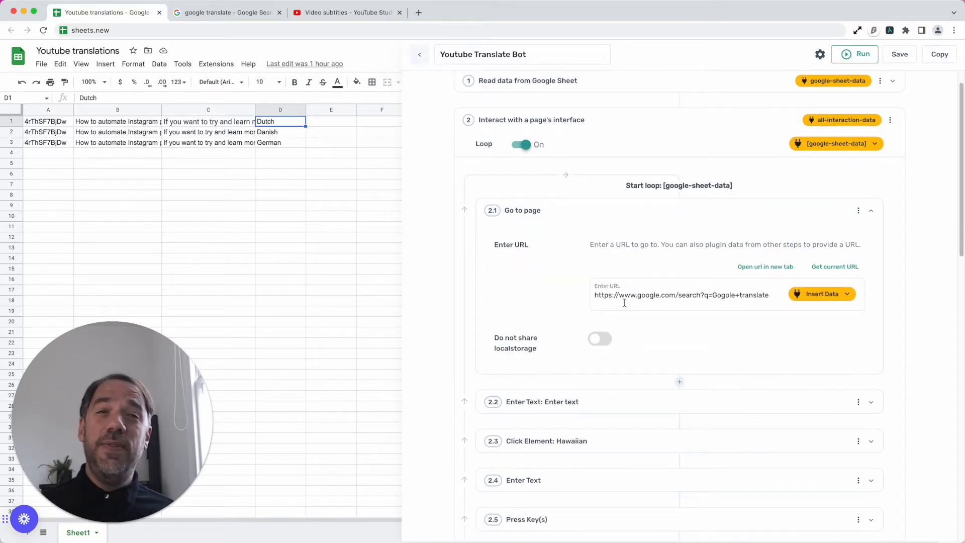
pyautogui.tripleClick(624, 303)
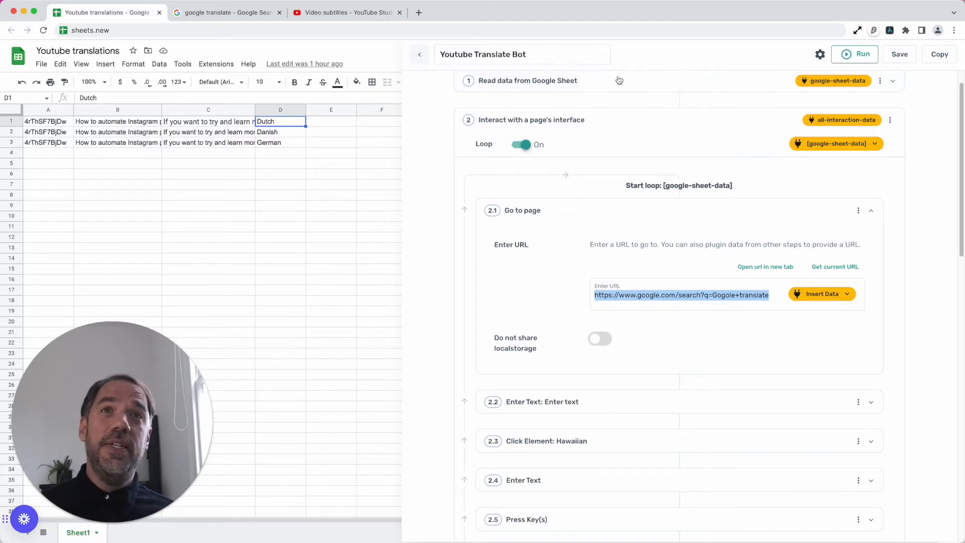
# - Switch to the google translate search page and fill the Go to page sub-step 2.1 with the current page's URL
pyautogui.click(227, 13)
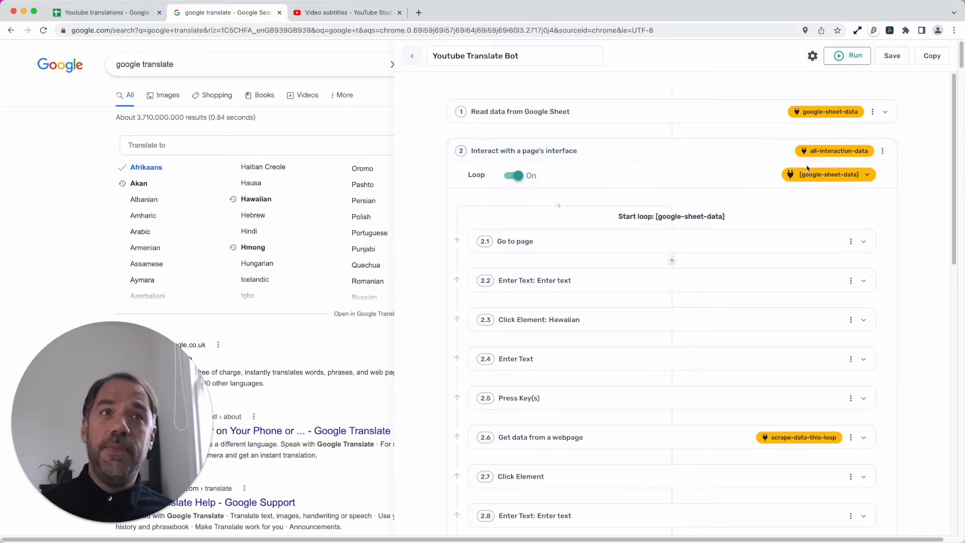
pyautogui.click(891, 31)
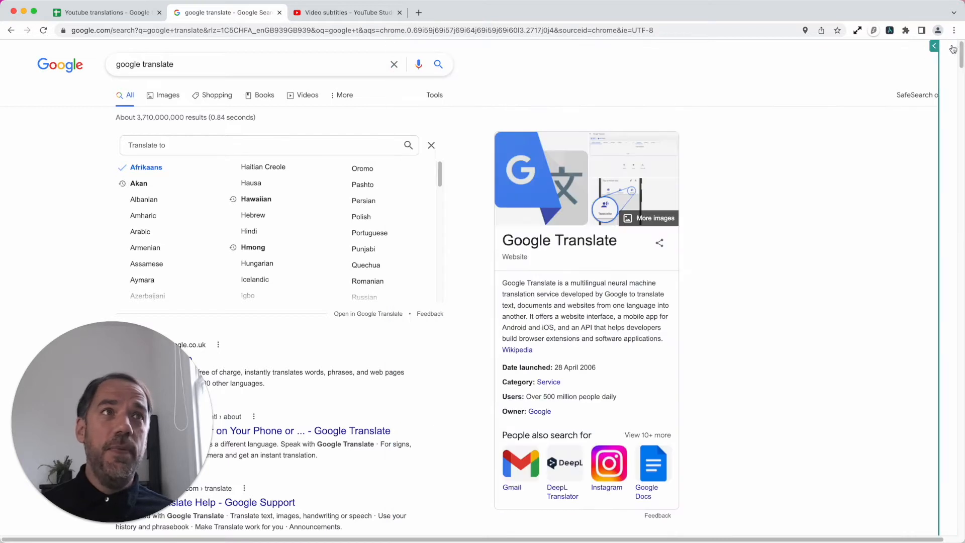
pyautogui.click(936, 47)
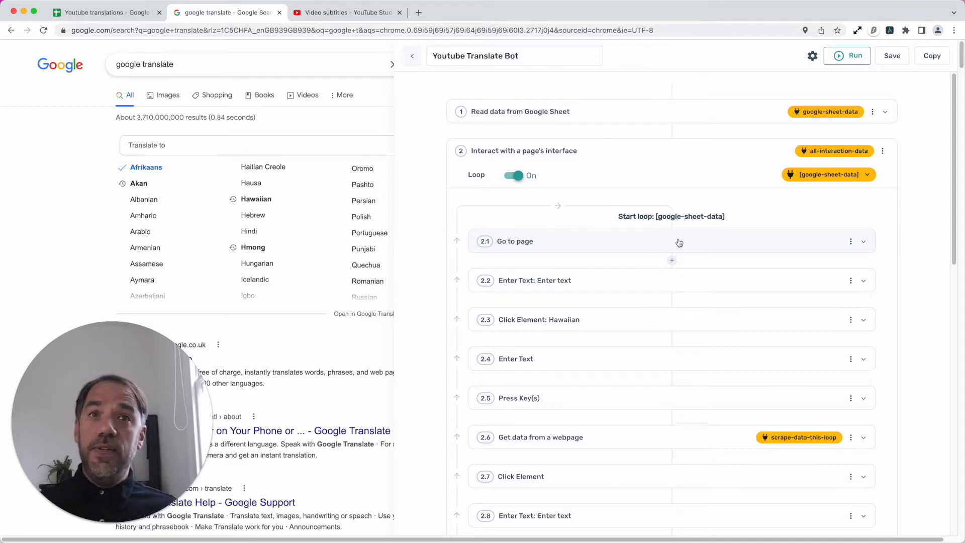
pyautogui.click(597, 236)
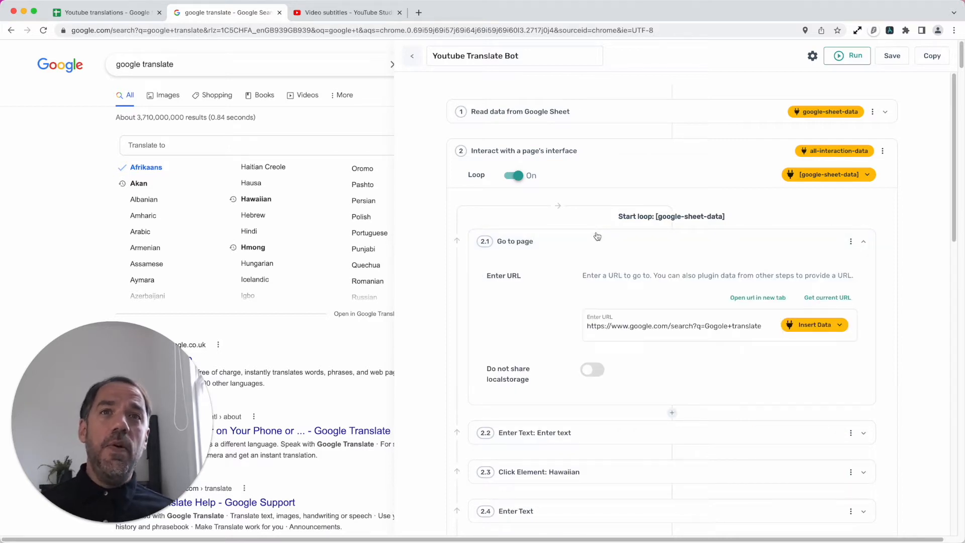
pyautogui.click(827, 295)
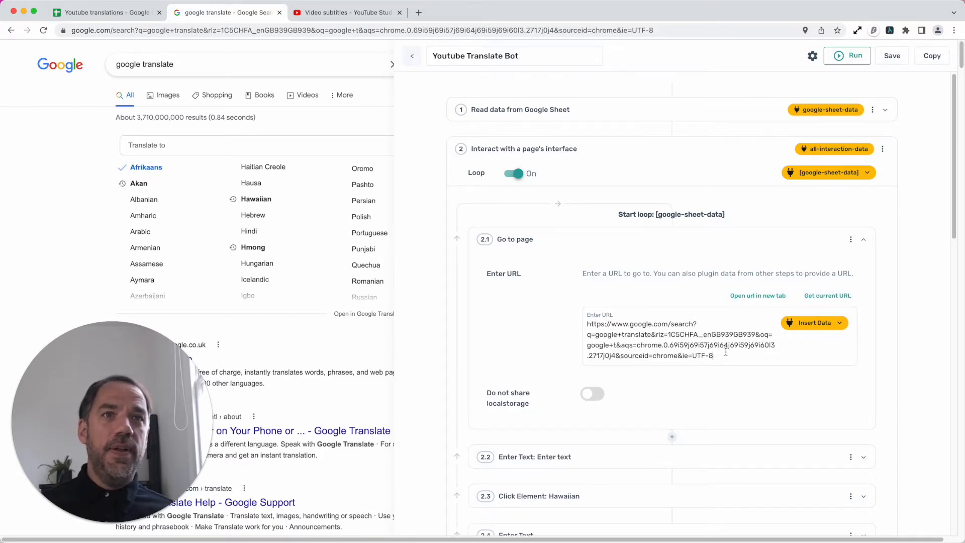
pyautogui.moveTo(723, 355); pyautogui.dragTo(669, 343)
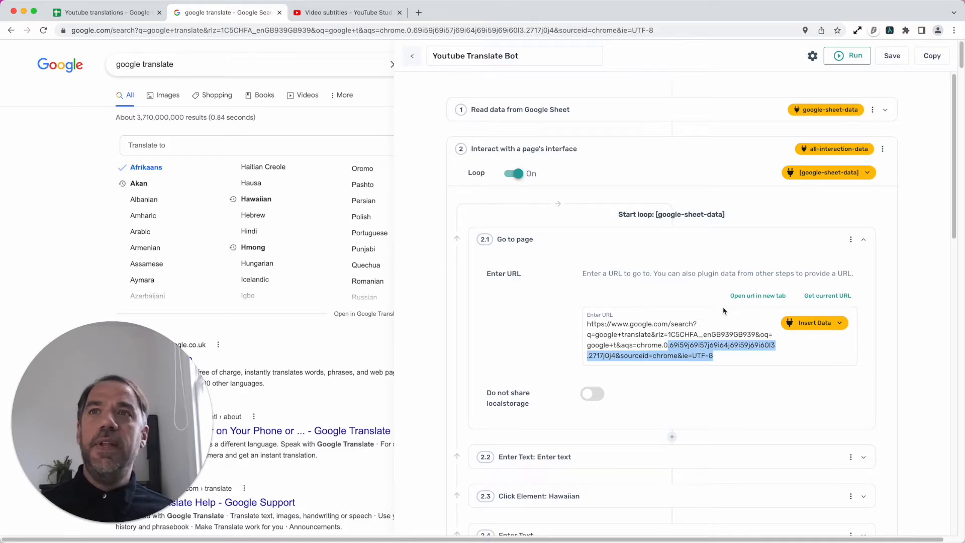
pyautogui.click(749, 348)
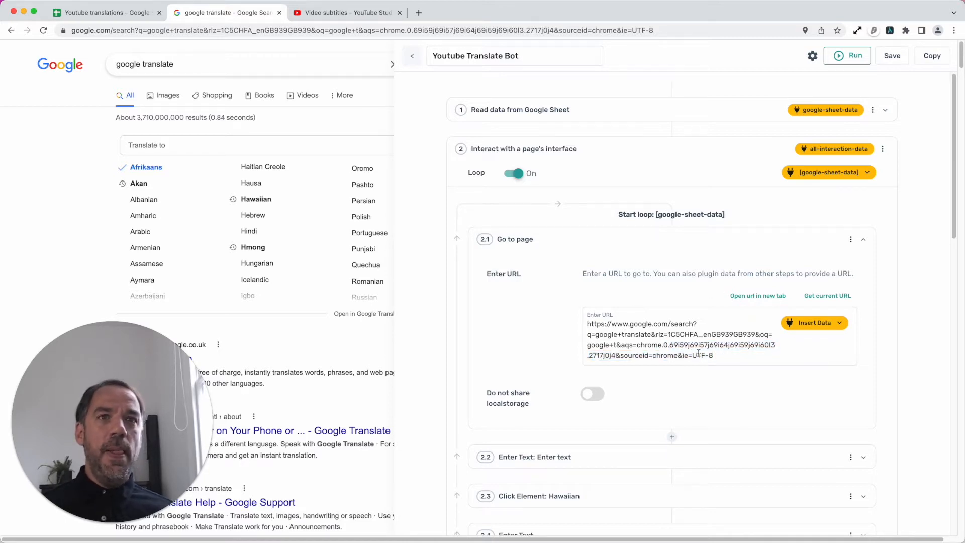
pyautogui.moveTo(713, 355); pyautogui.dragTo(652, 335)
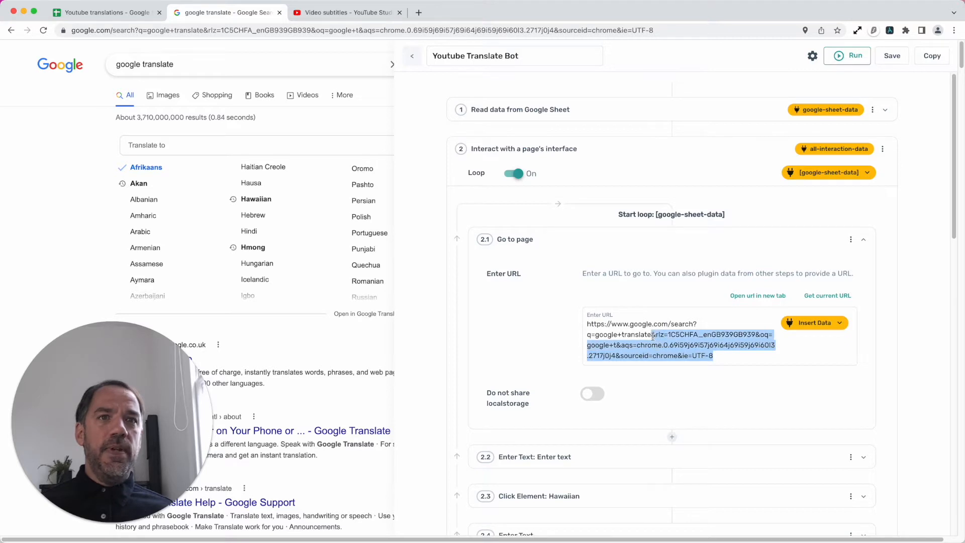
pyautogui.press('BackSpace')
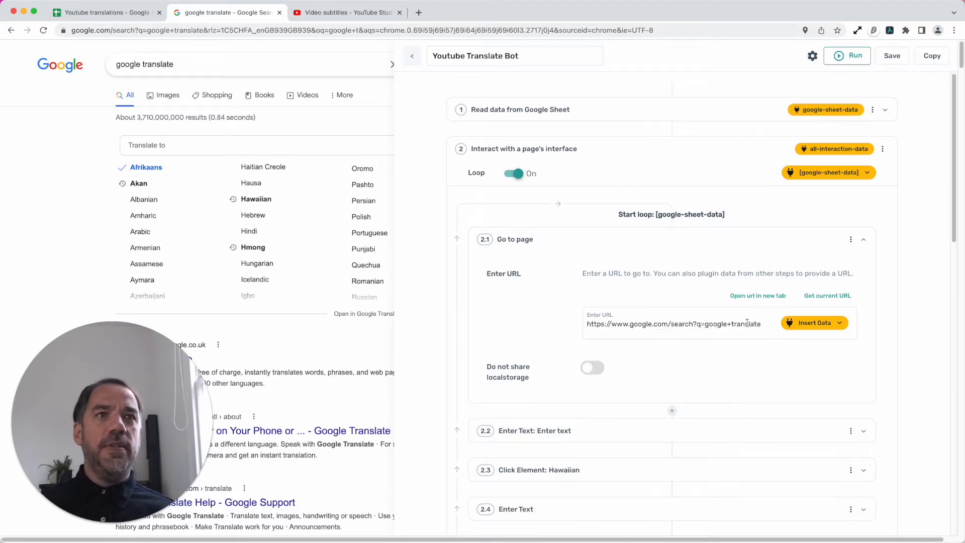
pyautogui.click(733, 240)
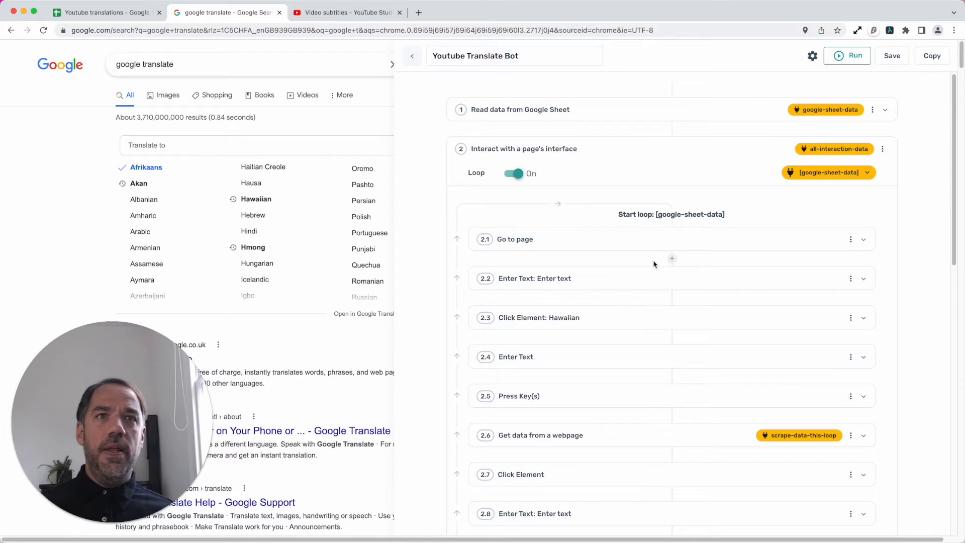
# - Review the sequence of sub-steps in the bot's first interaction loop and the steps that follow it
pyautogui.scroll(-2, 641, 264)
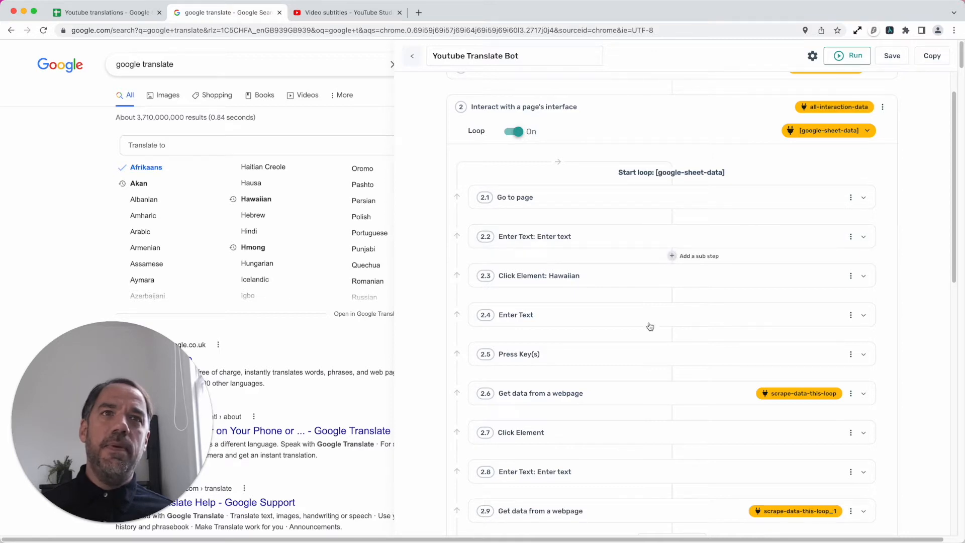
pyautogui.scroll(-7, 632, 401)
pyautogui.scroll(-2, 632, 401)
pyautogui.scroll(3, 673, 301)
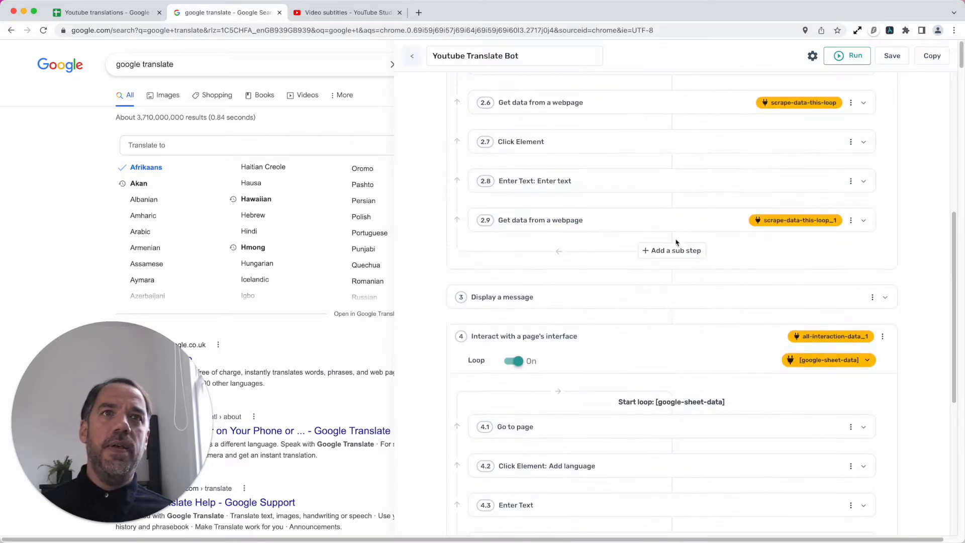
pyautogui.scroll(7, 681, 253)
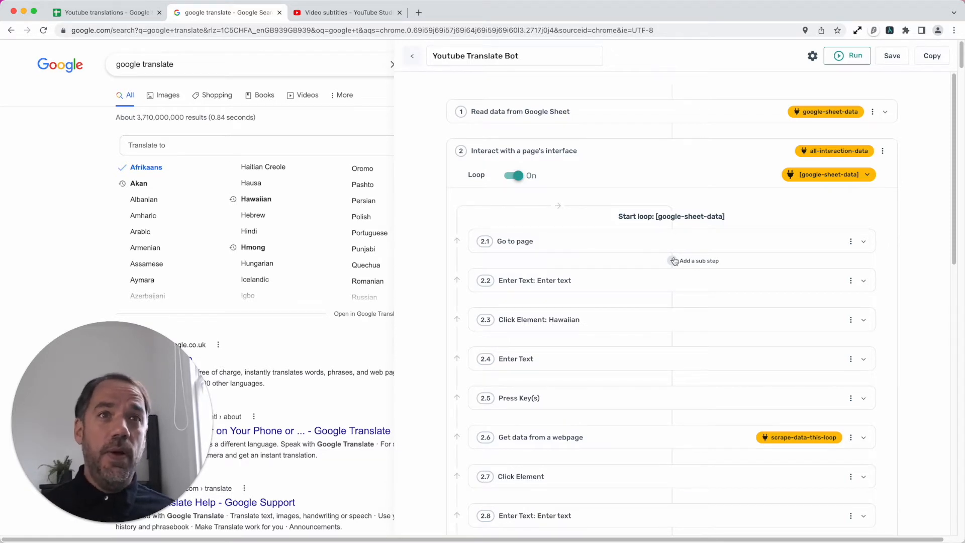
# - Open the settings of sub-step 2.2 Enter Text, hide the bot builder and close the target language list on the translate page
pyautogui.click(654, 286)
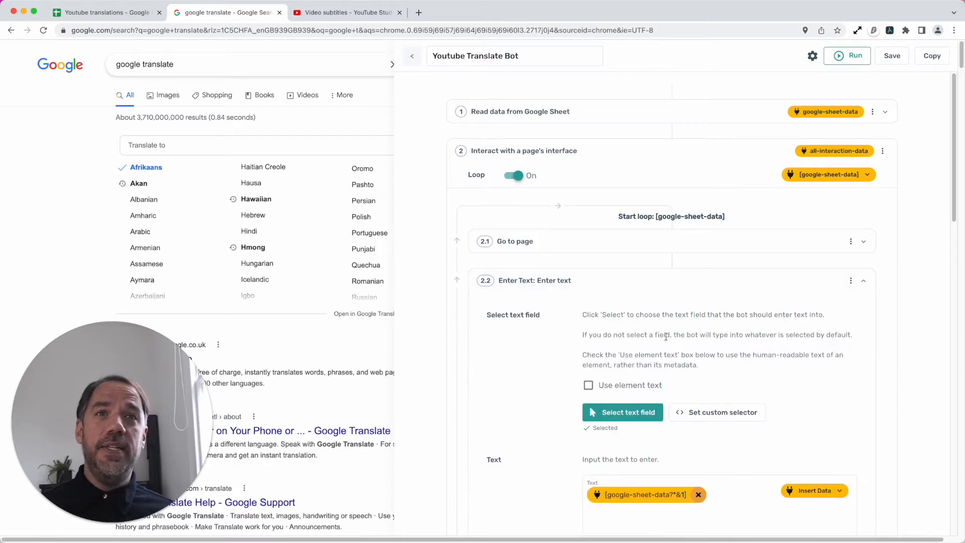
pyautogui.scroll(-5, 666, 336)
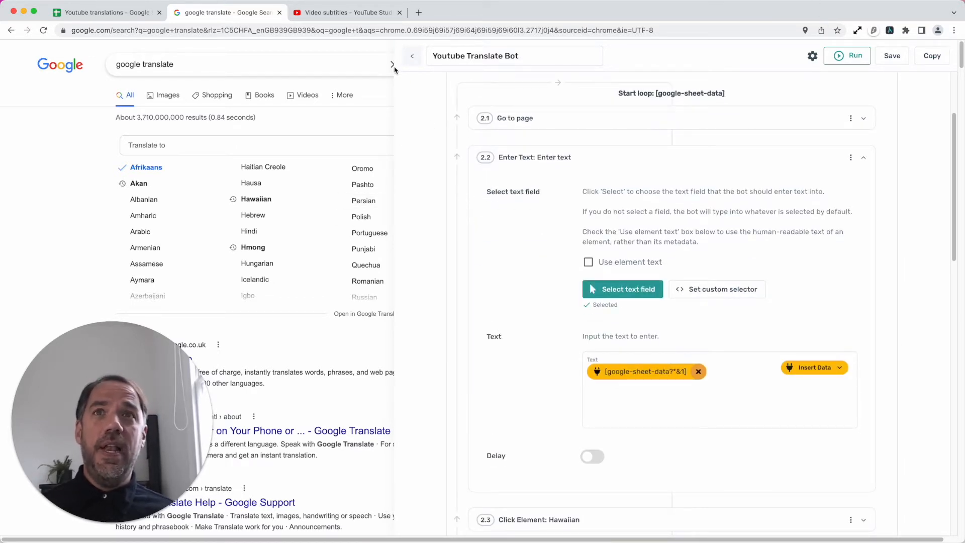
pyautogui.click(390, 48)
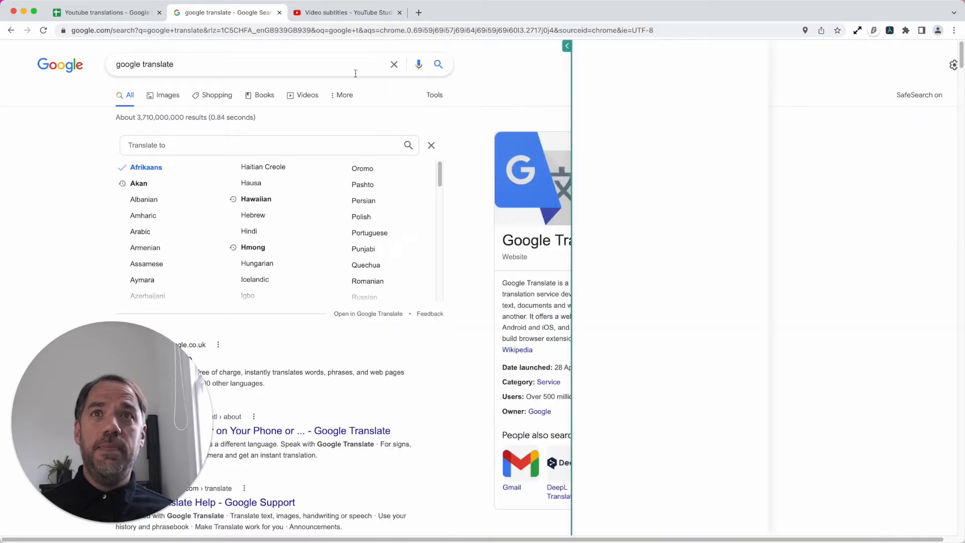
pyautogui.click(431, 145)
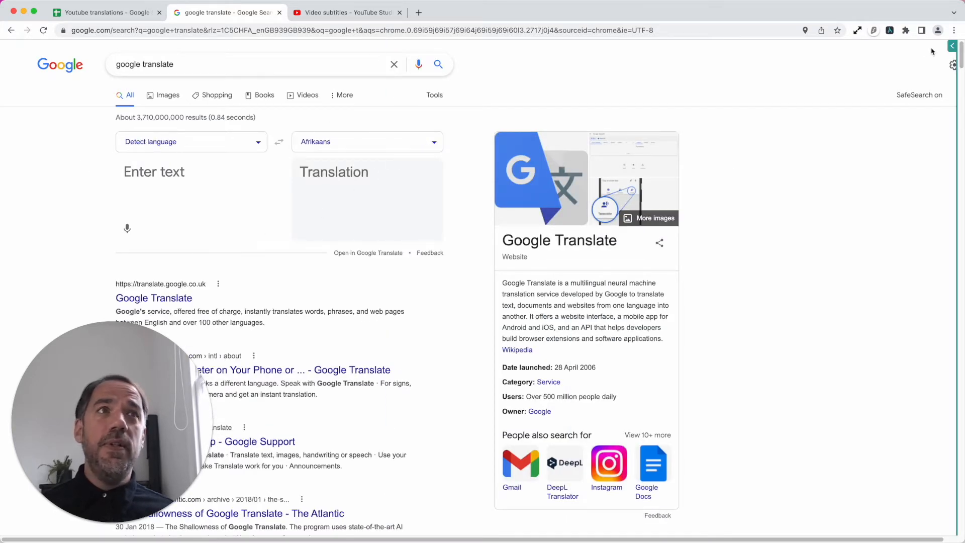
# - Show the bot builder and reselect the translator's source text box as the text field for sub-step 2.2 Enter Text
pyautogui.click(950, 48)
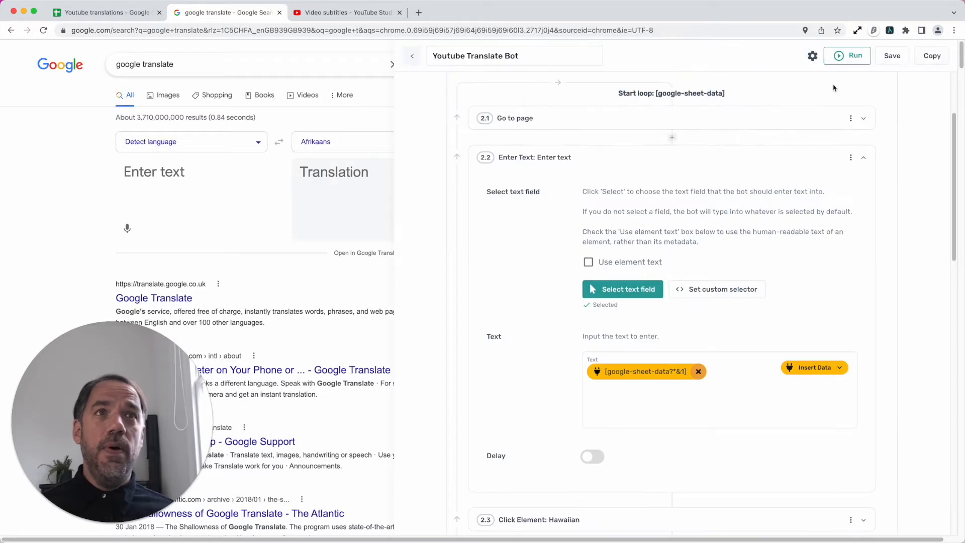
pyautogui.scroll(3, 722, 192)
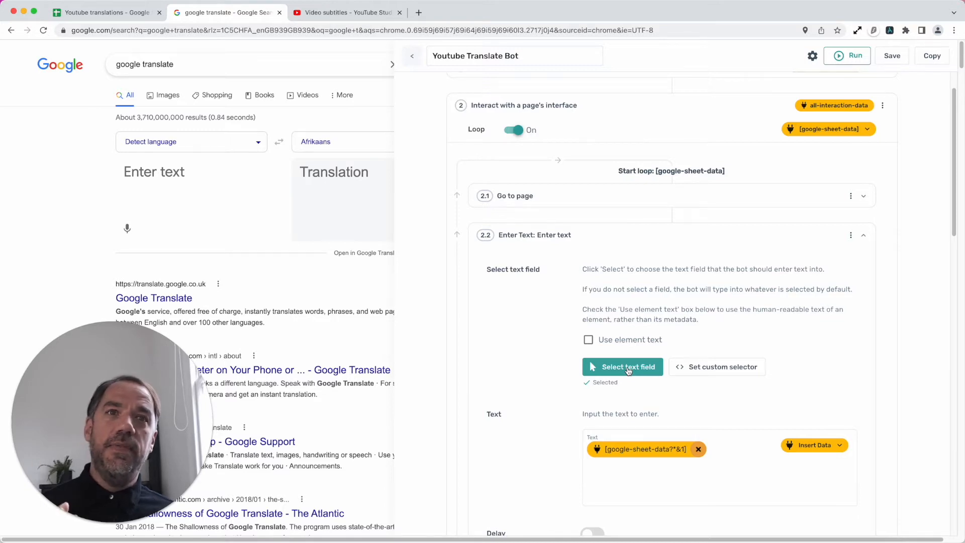
pyautogui.click(628, 368)
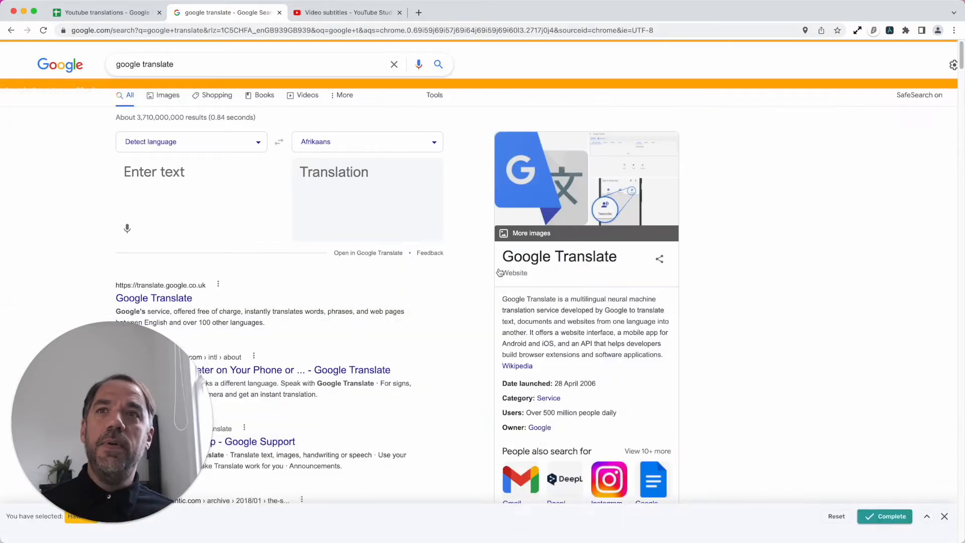
pyautogui.click(201, 175)
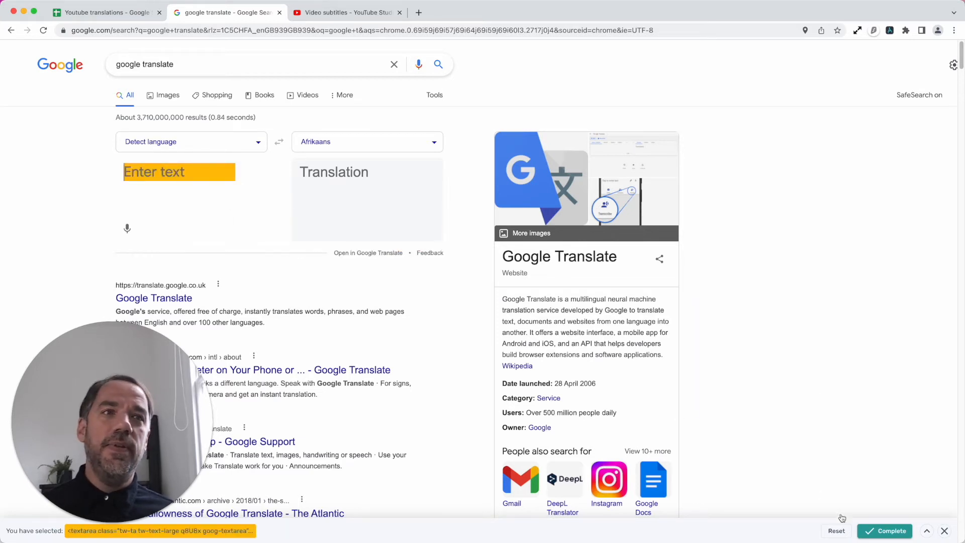
pyautogui.click(893, 531)
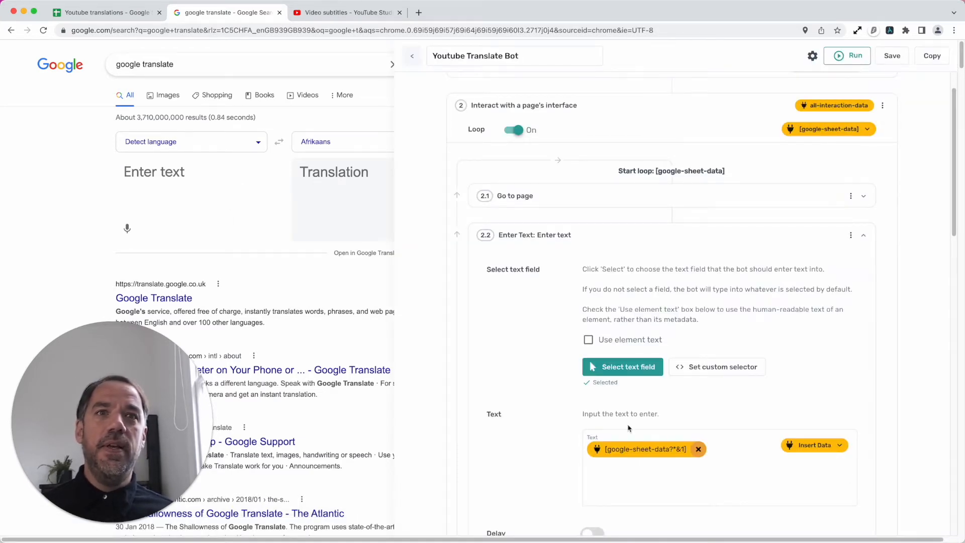
# - Replace the text of sub-step 2.2 with Column B of google-sheet-data and collapse the sub-step
pyautogui.scroll(-4, 630, 430)
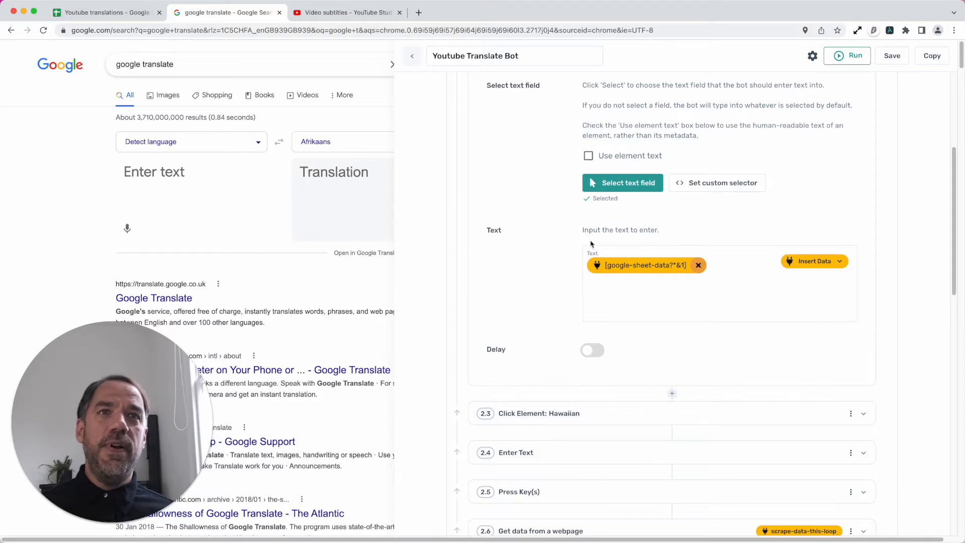
pyautogui.click(698, 265)
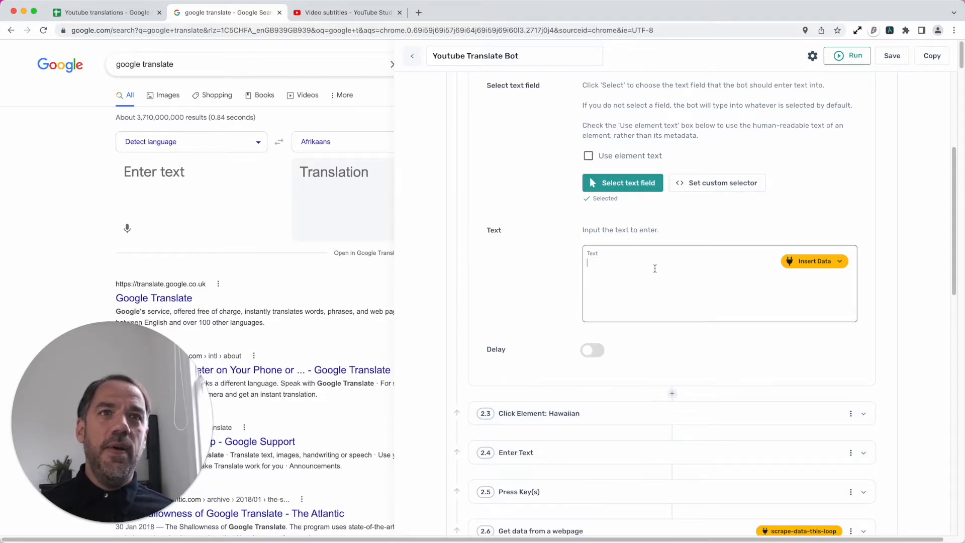
pyautogui.click(814, 262)
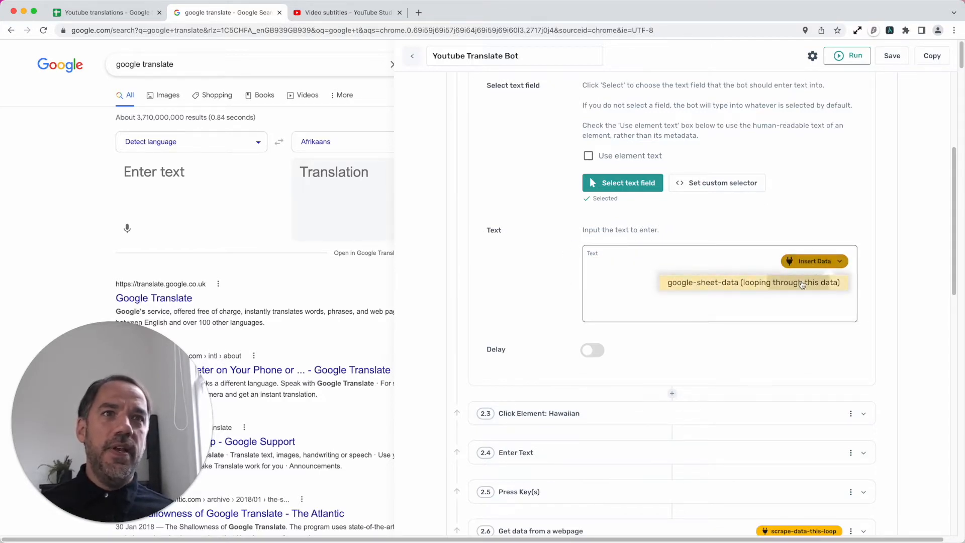
pyautogui.click(794, 282)
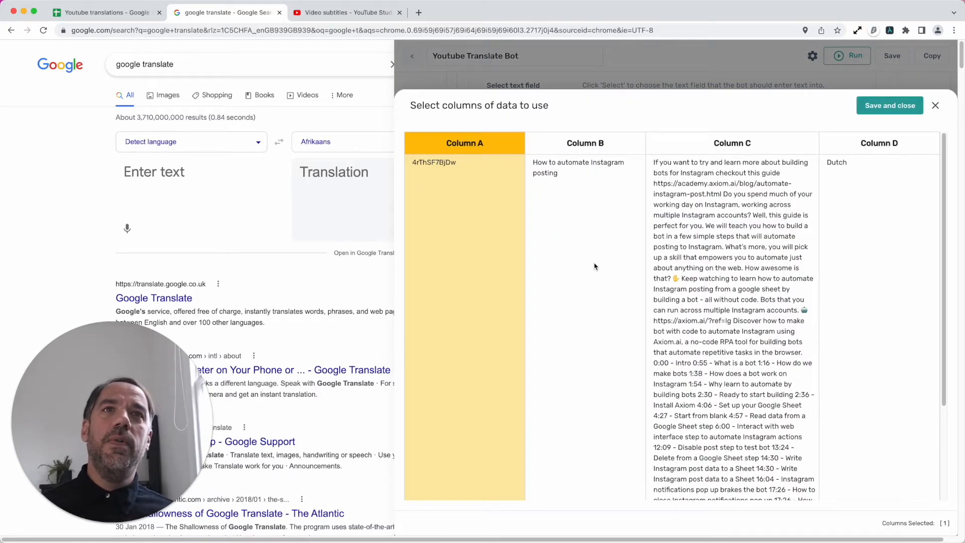
pyautogui.click(601, 145)
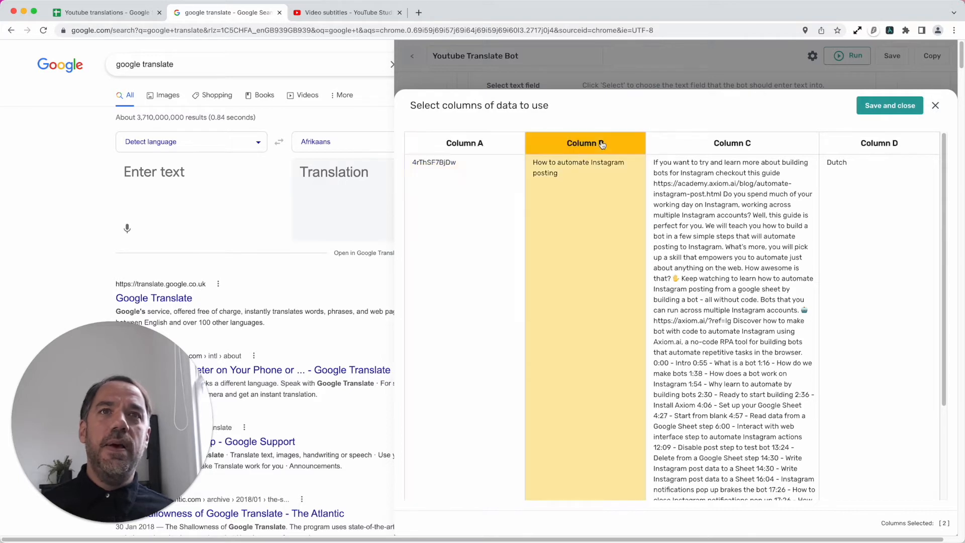
pyautogui.click(881, 111)
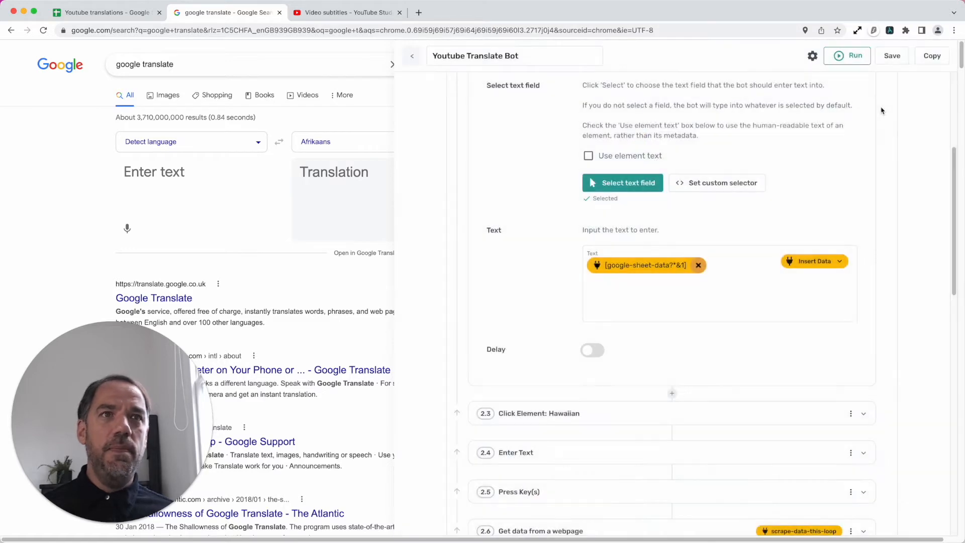
pyautogui.scroll(5, 709, 291)
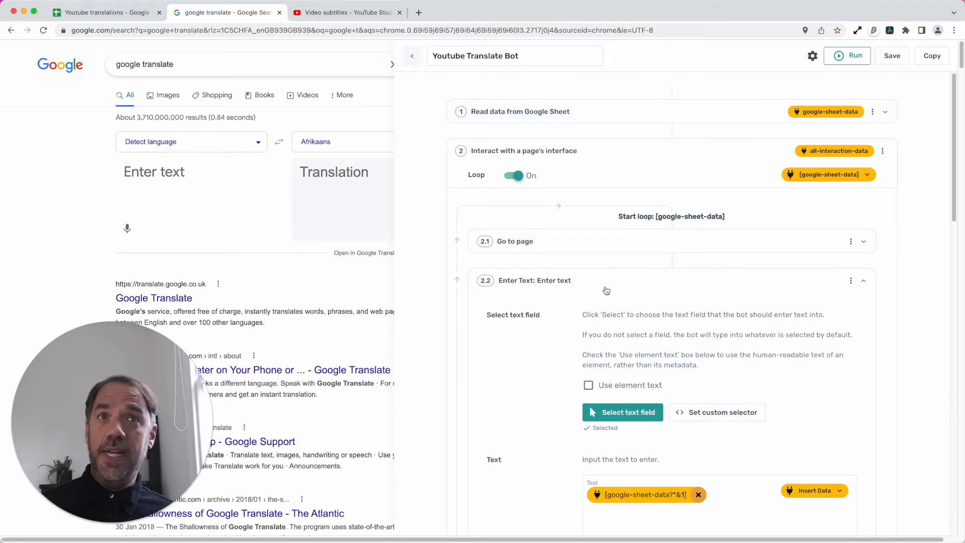
pyautogui.scroll(-2, 606, 291)
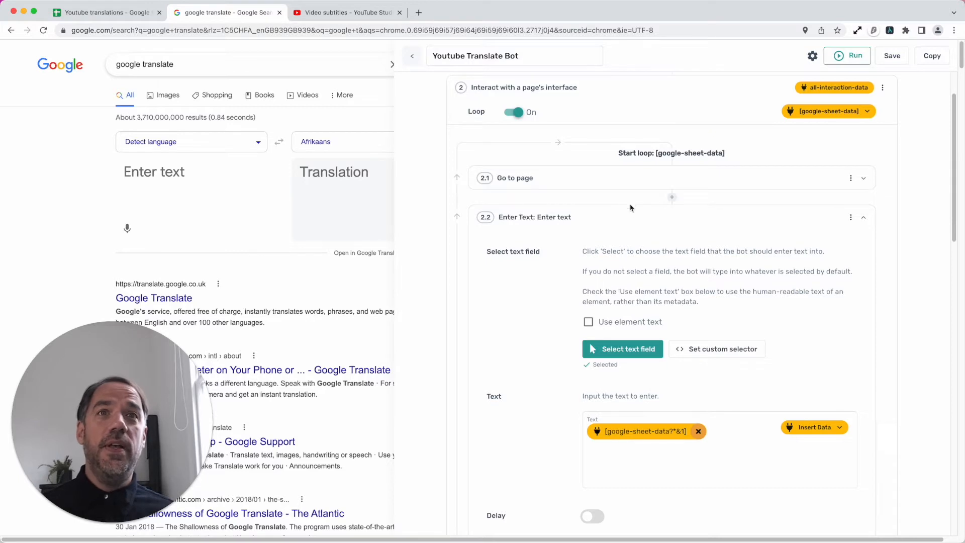
pyautogui.scroll(-2, 652, 294)
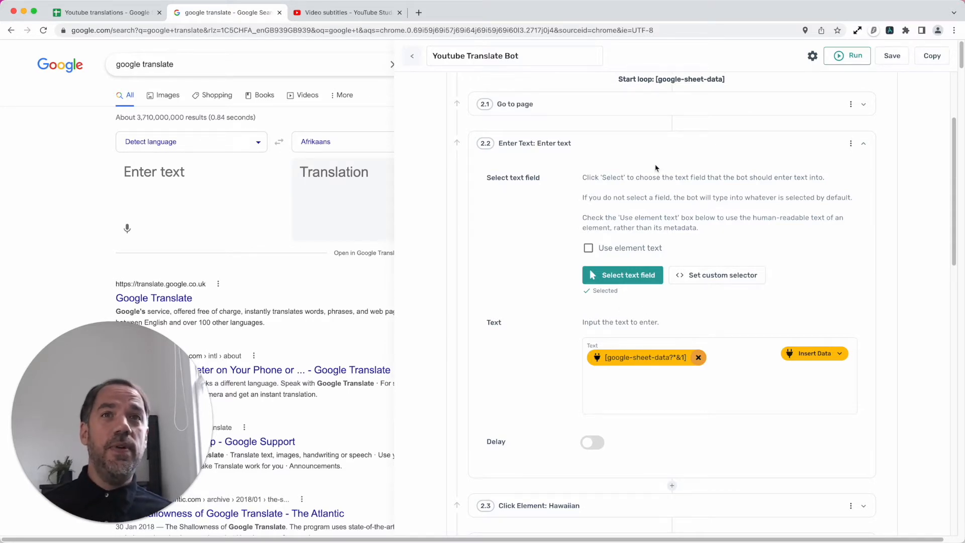
pyautogui.click(653, 149)
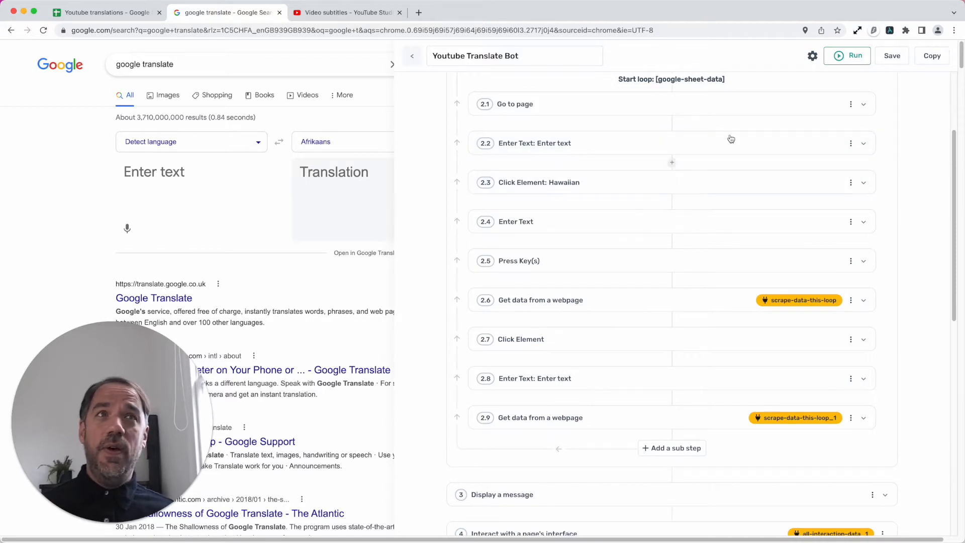
# - Hide the bot builder, enter sgasdkg as the source text and choose Amharic as the target language
pyautogui.click(890, 30)
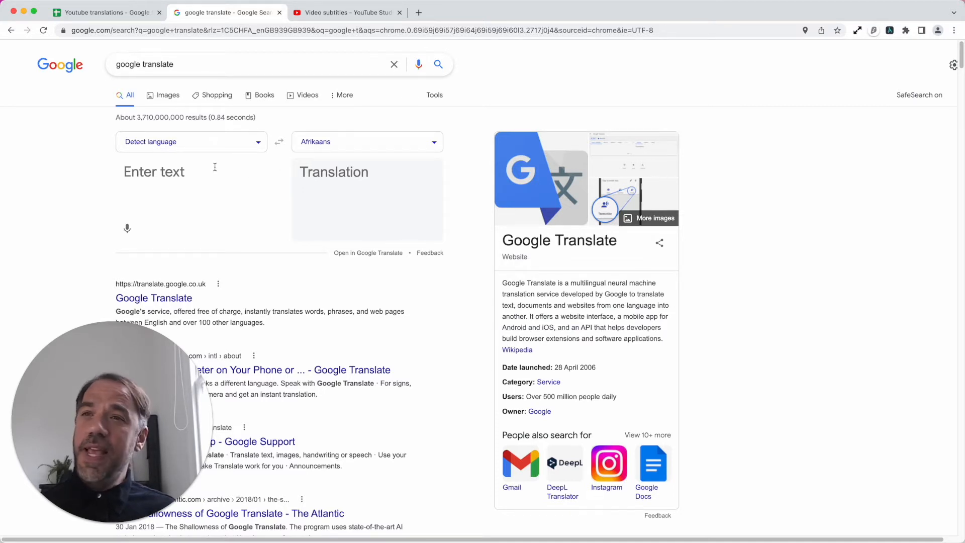
pyautogui.write('sgasdkg')
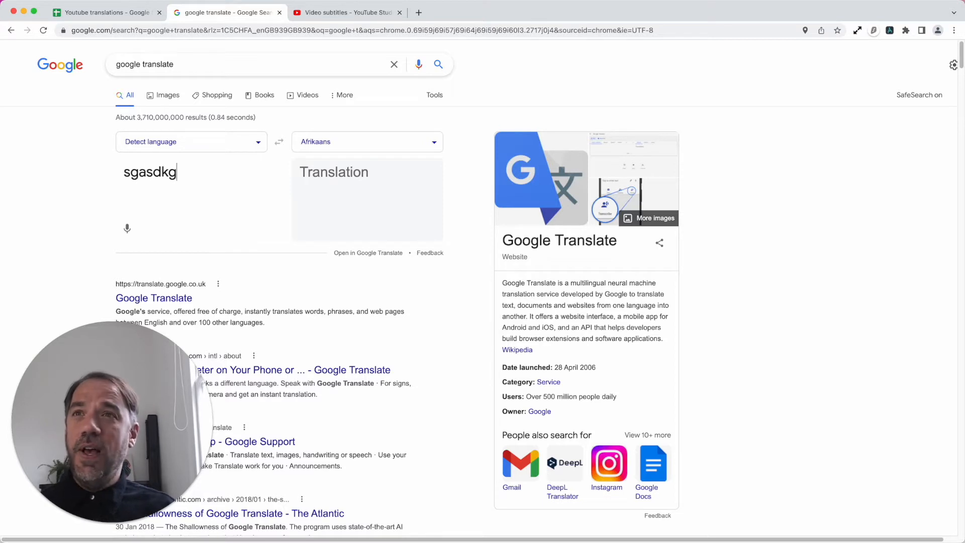
pyautogui.click(342, 146)
pyautogui.click(166, 215)
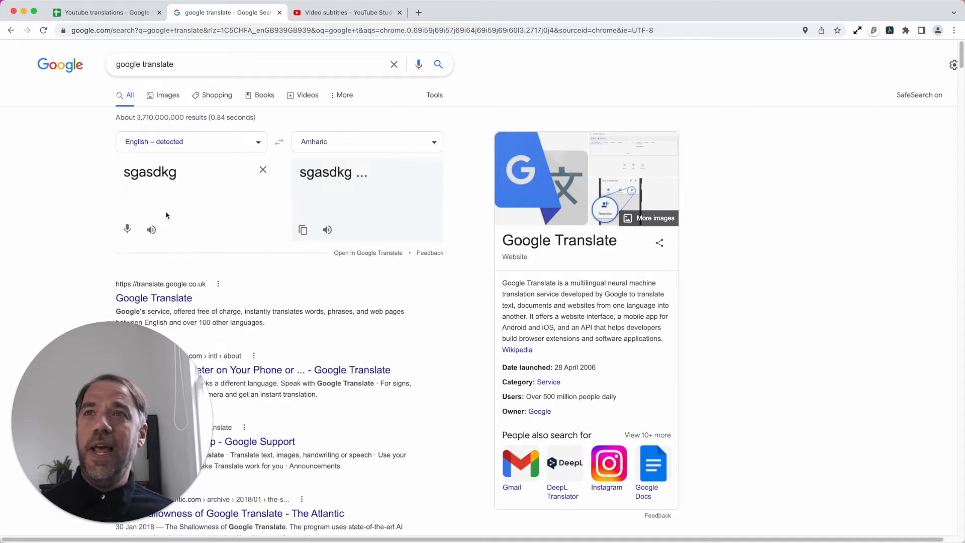
pyautogui.click(349, 141)
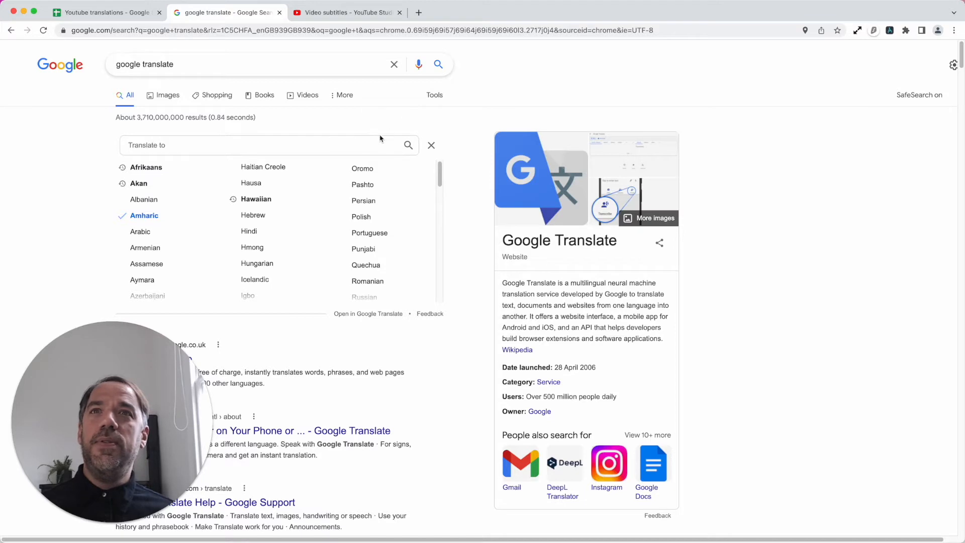
pyautogui.click(431, 145)
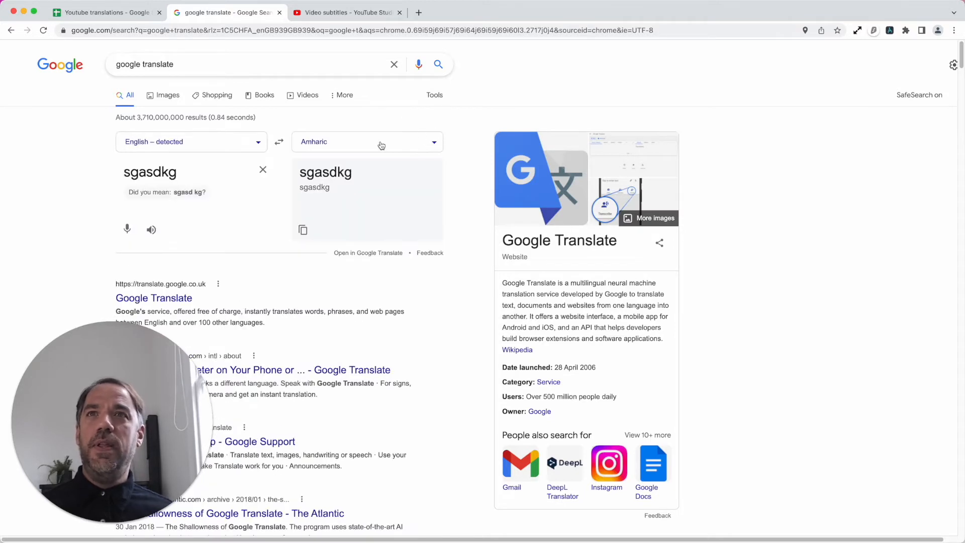
pyautogui.click(353, 146)
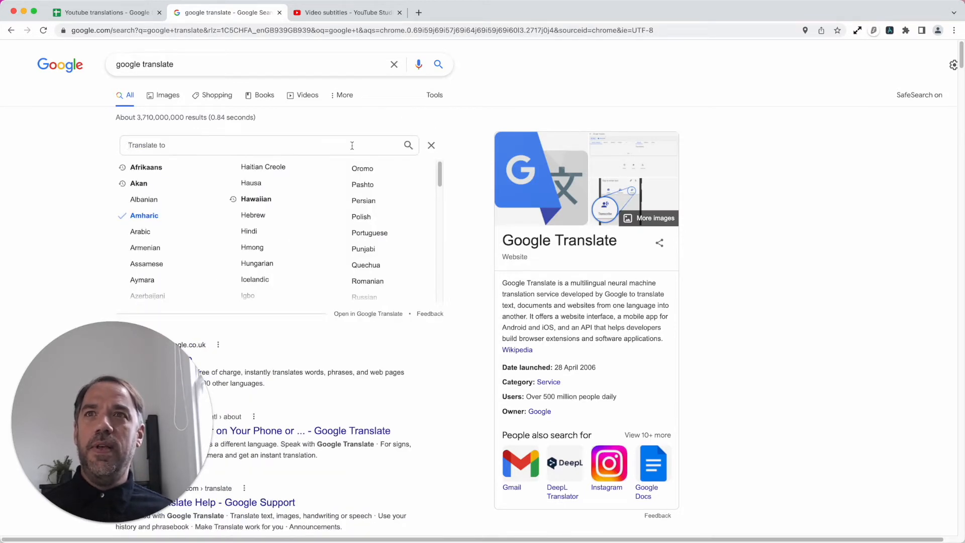
pyautogui.click(145, 149)
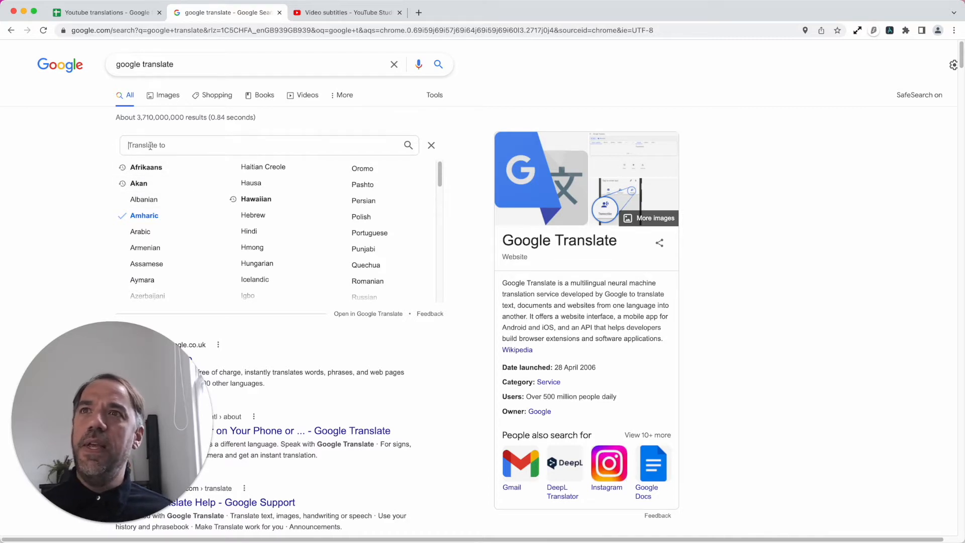
pyautogui.click(432, 146)
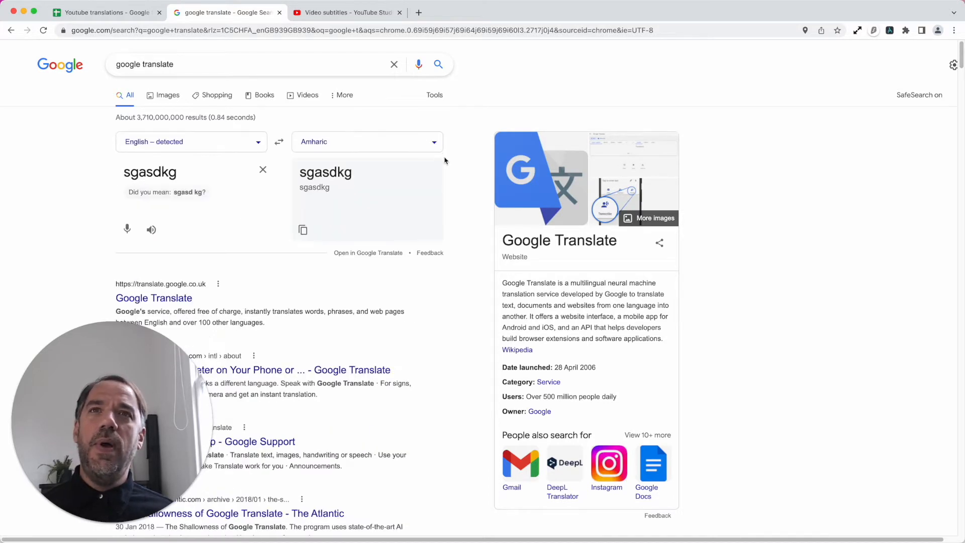
# - Search the target language list for arabic and set Arabic as the translation language
pyautogui.click(398, 146)
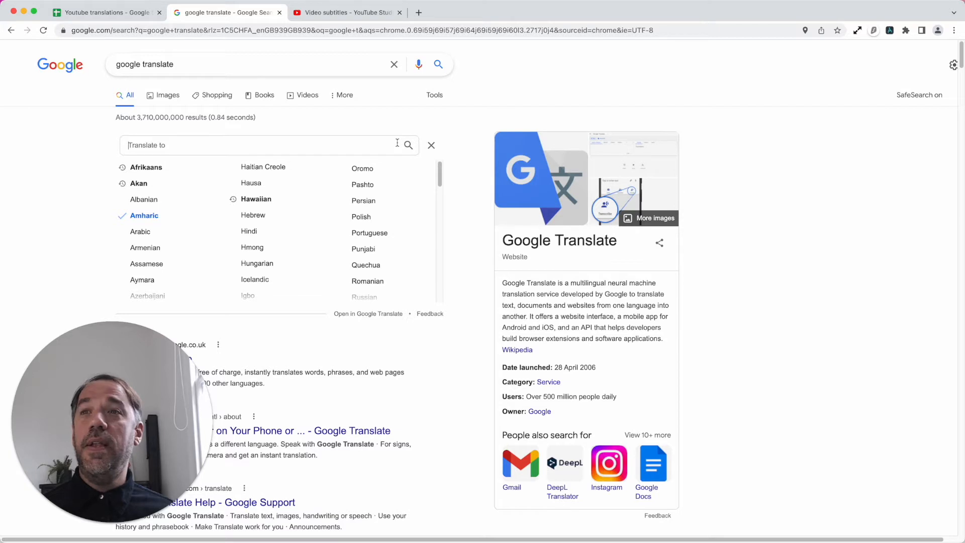
pyautogui.write('sadasd')
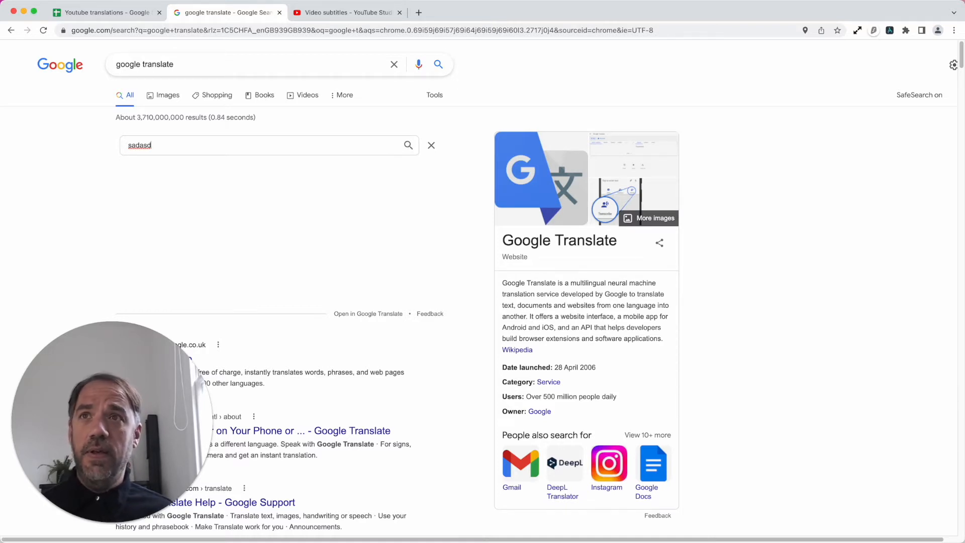
pyautogui.doubleClick(309, 146)
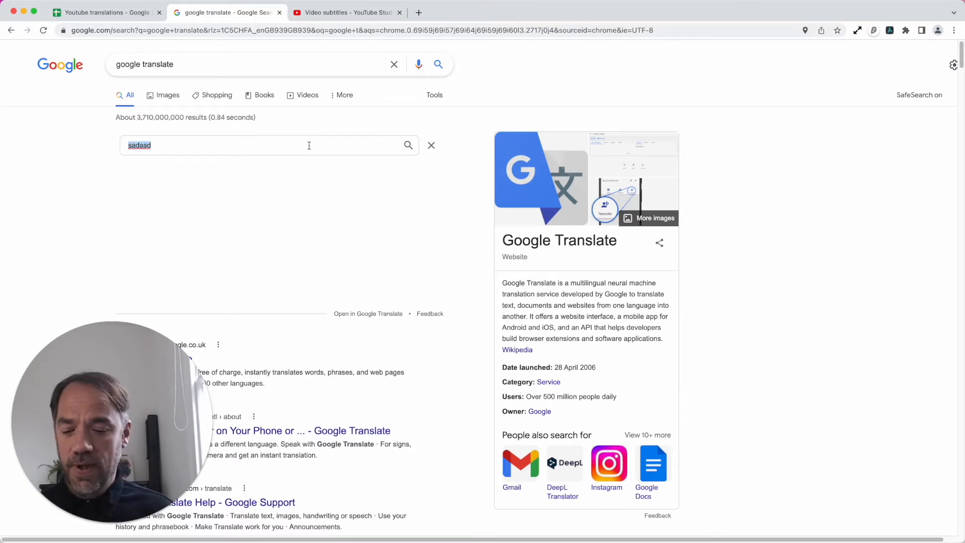
pyautogui.write('arabic')
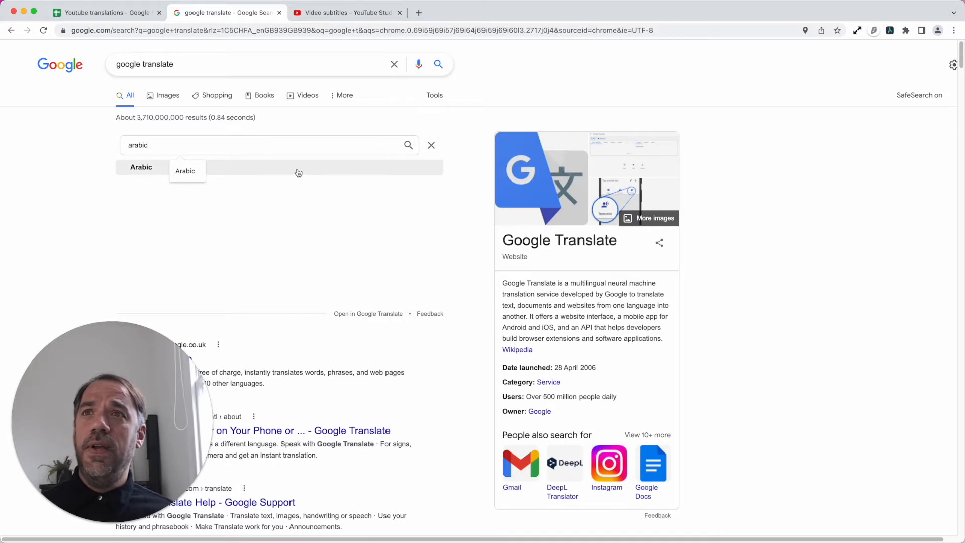
pyautogui.press('Return')
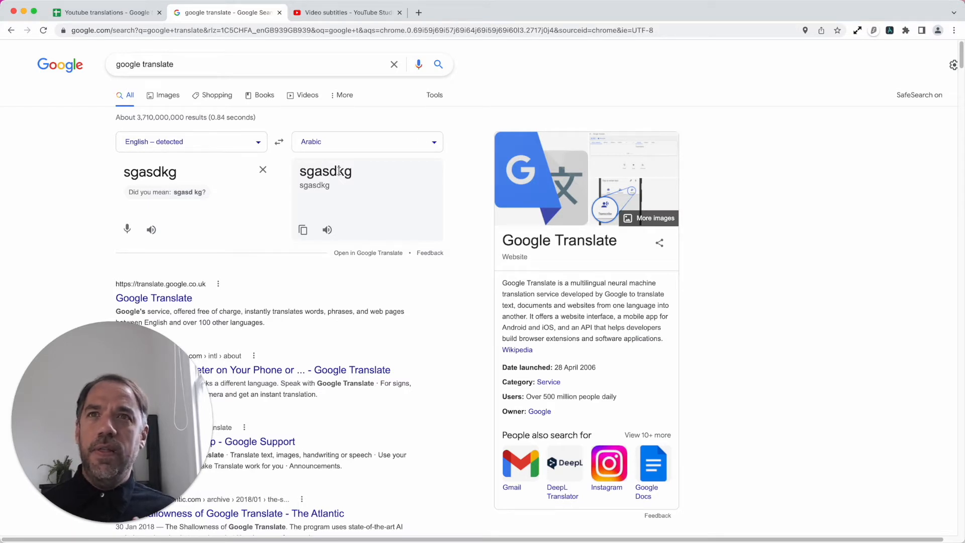
# - Show the bot builder and examine the settings of sub-steps 2.4 Enter Text and 2.3 Click Element
pyautogui.click(888, 31)
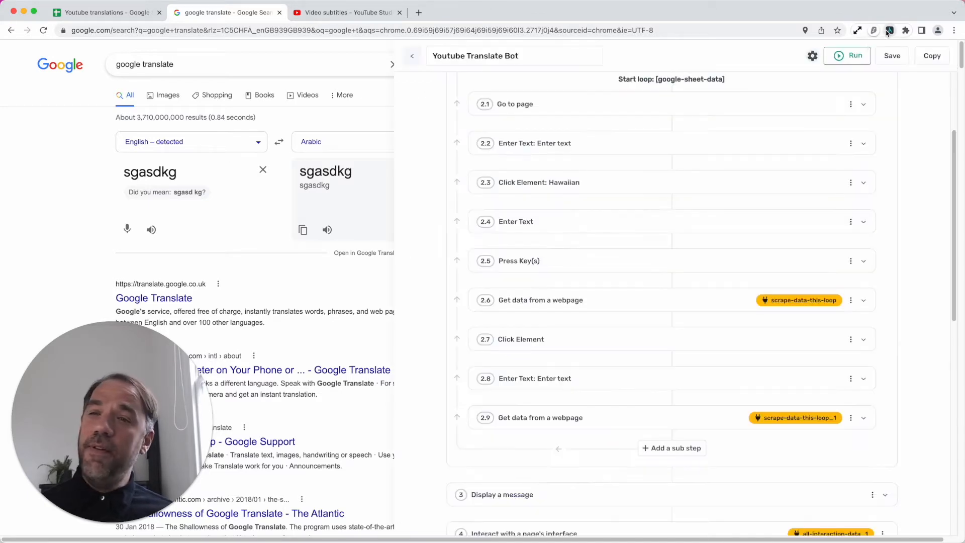
pyautogui.click(601, 225)
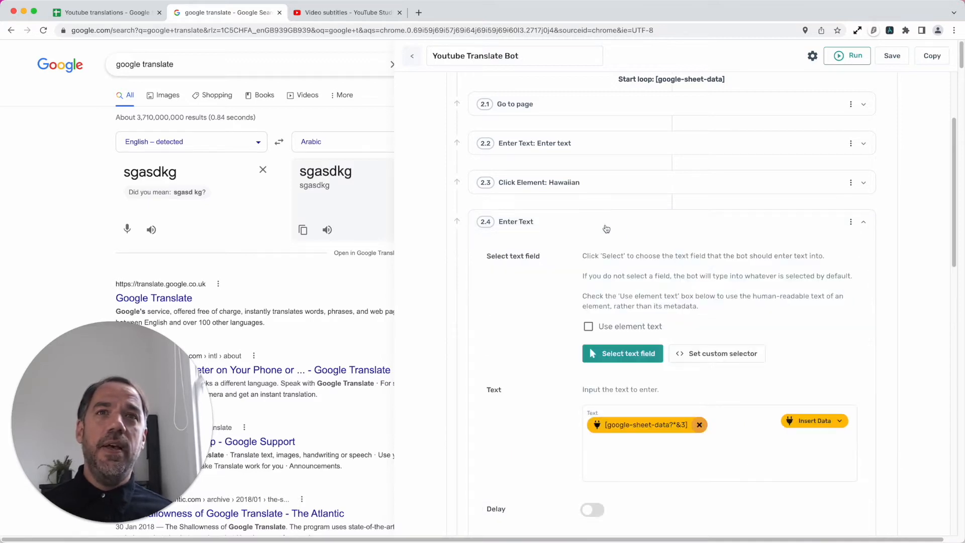
pyautogui.scroll(-1, 623, 270)
pyautogui.scroll(3, 604, 225)
pyautogui.click(605, 246)
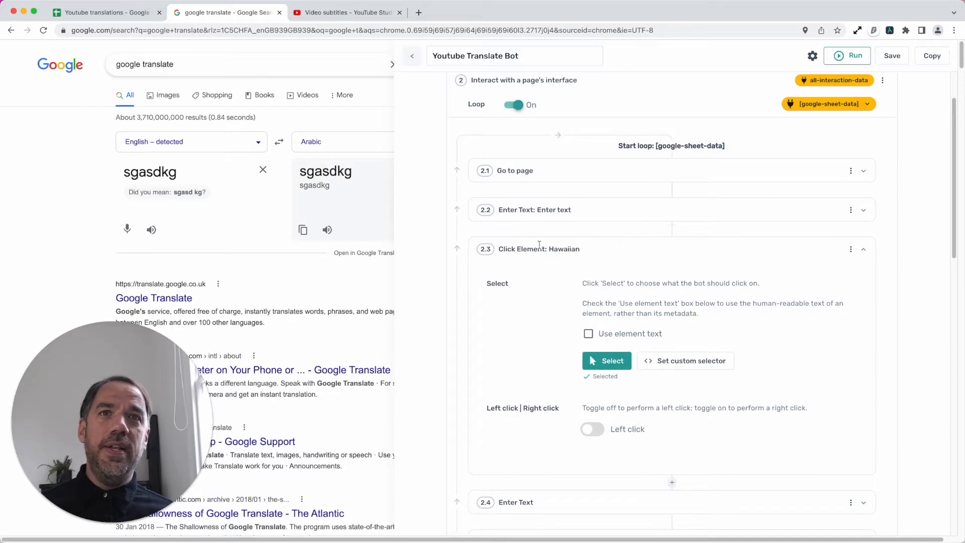
pyautogui.click(671, 230)
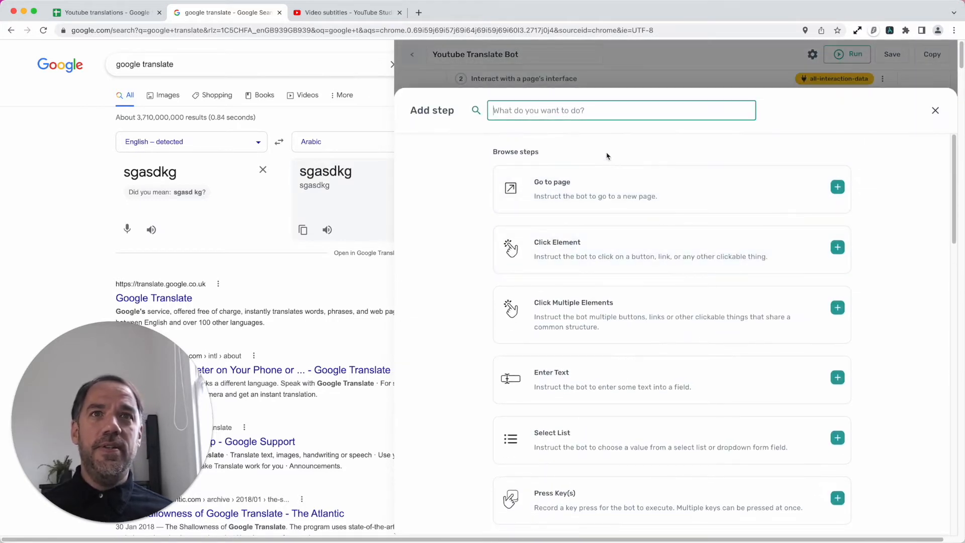
pyautogui.click(934, 110)
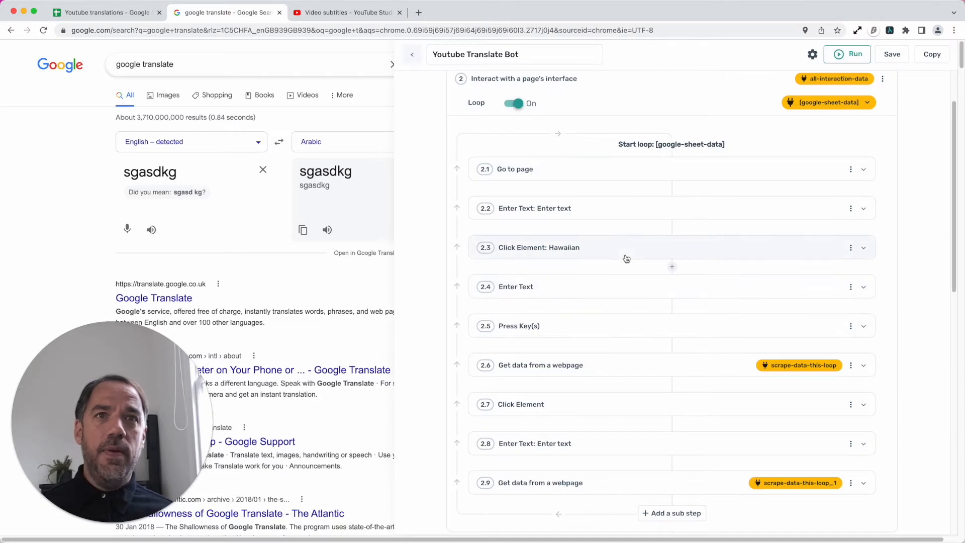
# - Reselect the Arabic target-language dropdown as the element for sub-step 2.3, confirm clicking it now and collapse the sub-step
pyautogui.click(626, 258)
pyautogui.click(611, 359)
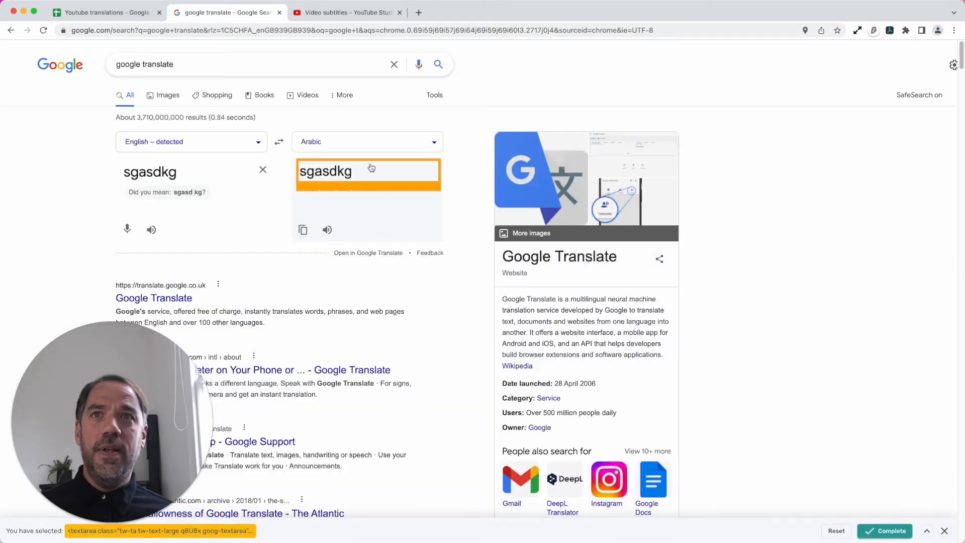
pyautogui.click(376, 155)
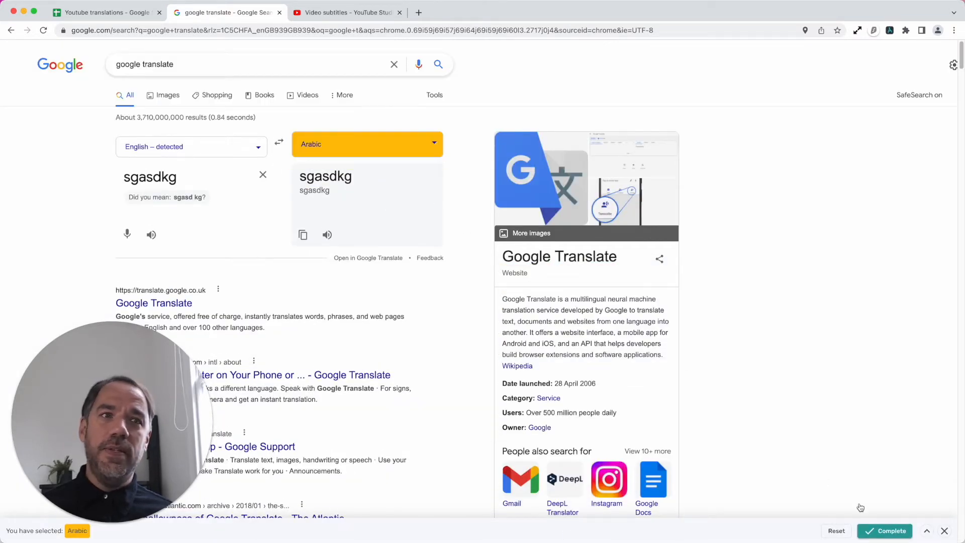
pyautogui.click(885, 533)
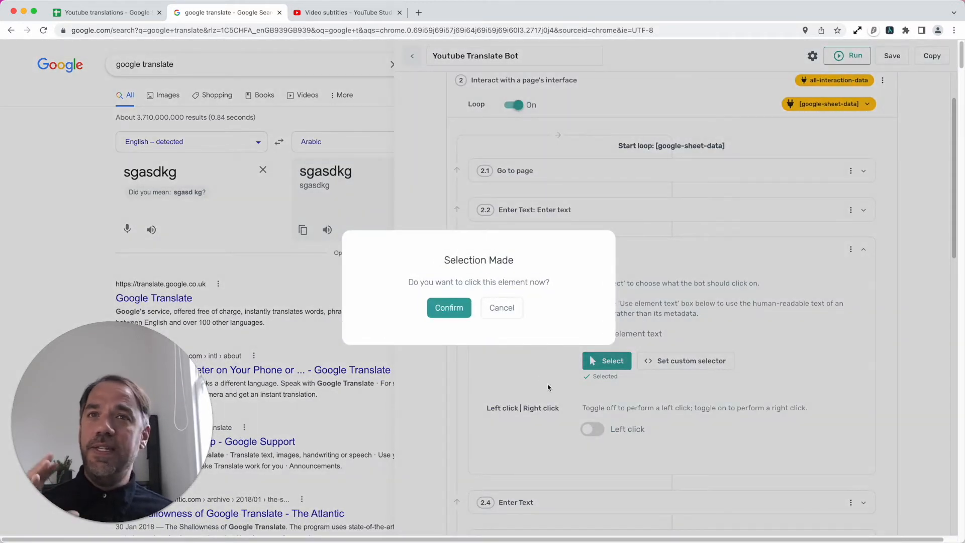
pyautogui.click(455, 306)
pyautogui.click(643, 251)
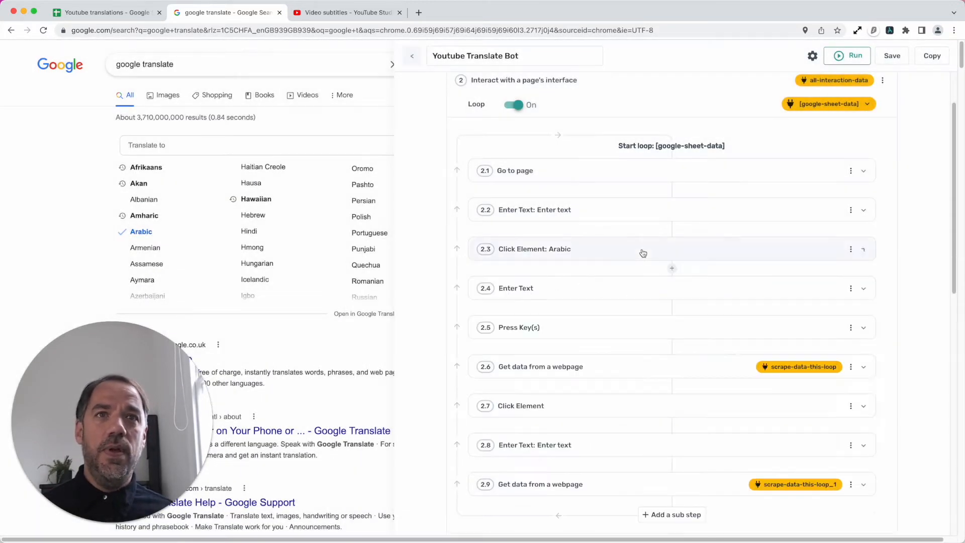
# - Replace the text of sub-step 2.4 Enter Text with Column B of google-sheet-data
pyautogui.click(149, 146)
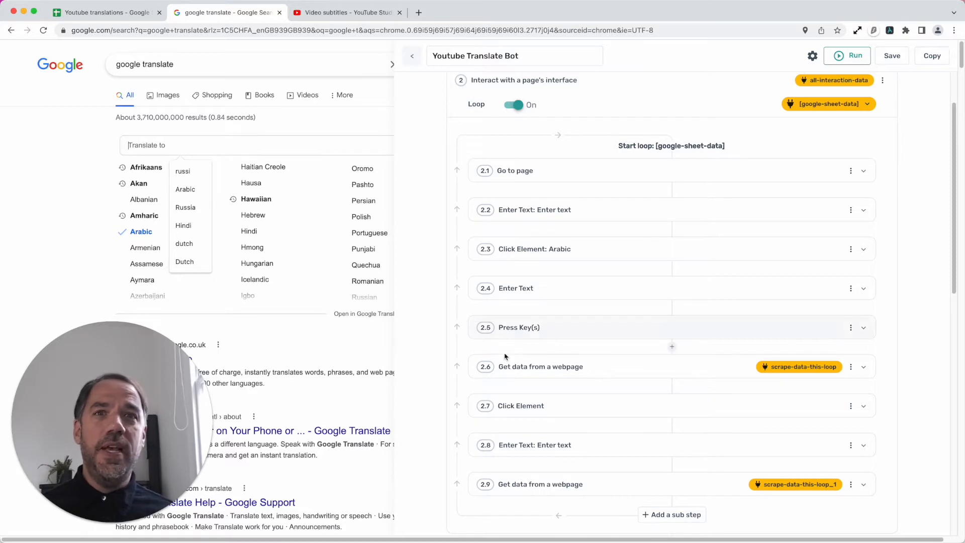
pyautogui.scroll(-2, 504, 355)
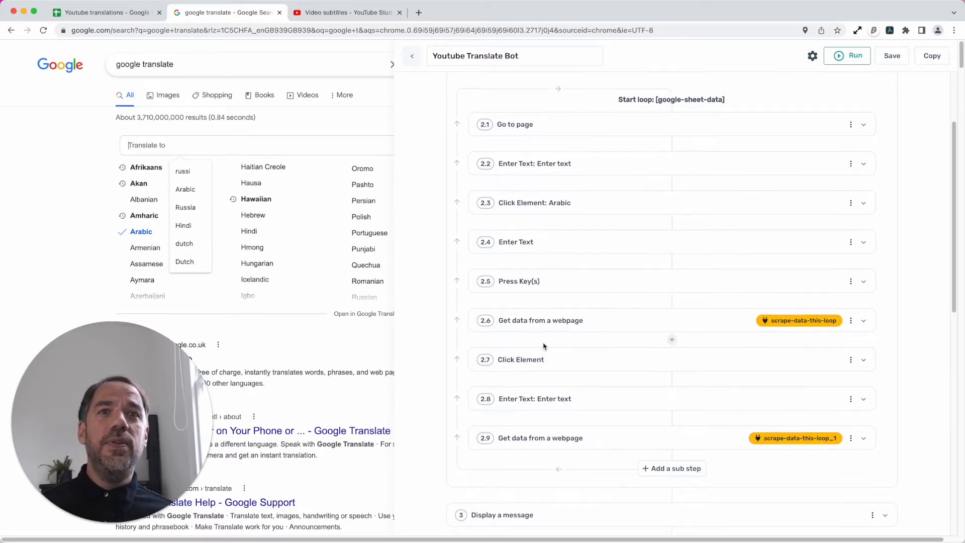
pyautogui.scroll(5, 543, 346)
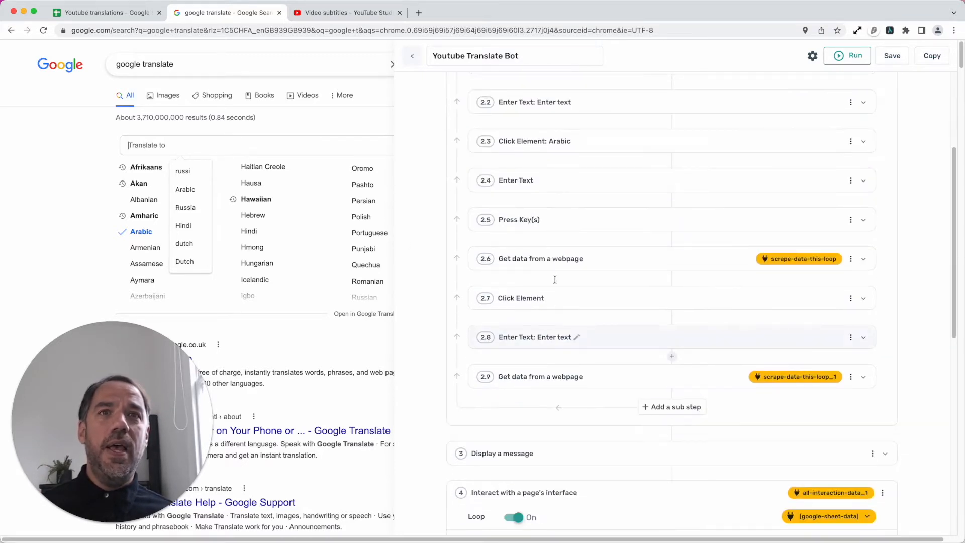
pyautogui.click(577, 187)
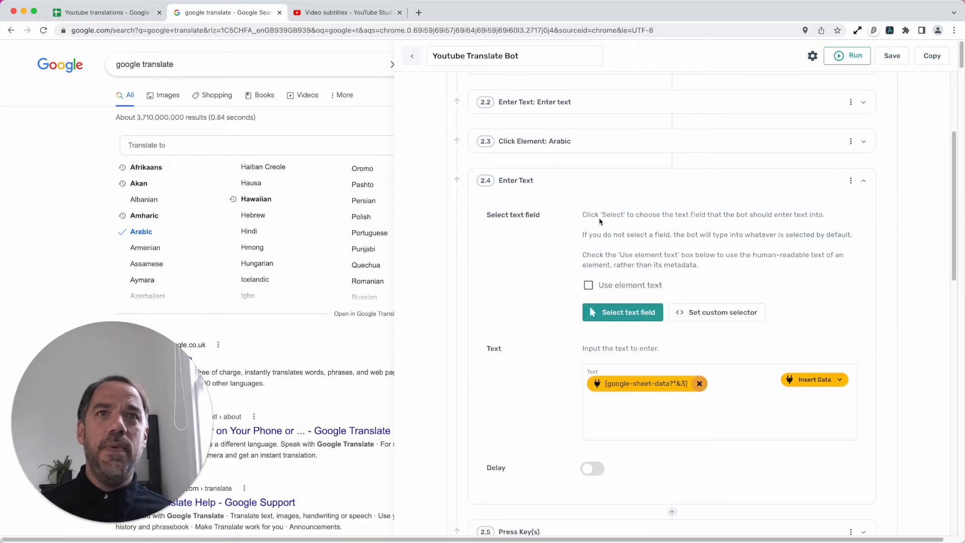
pyautogui.click(699, 384)
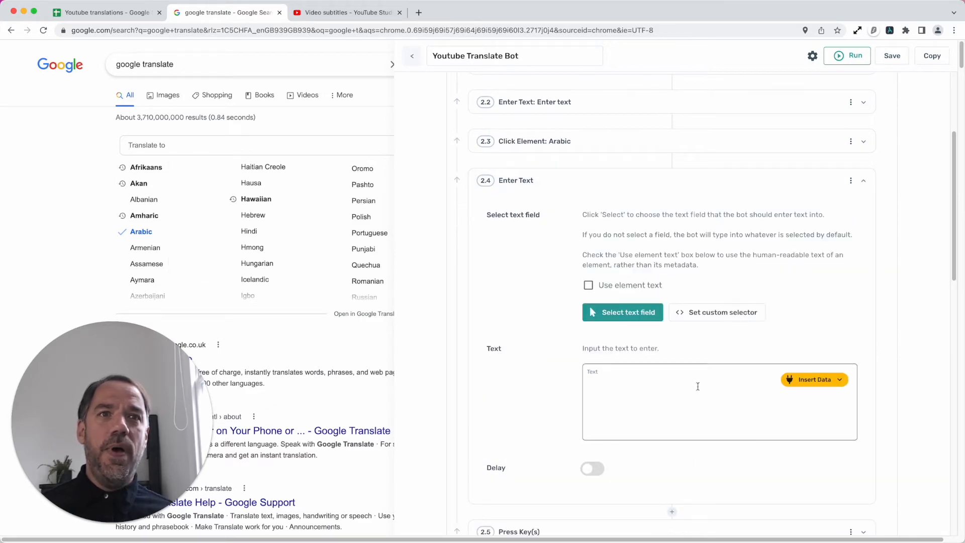
pyautogui.click(806, 380)
pyautogui.click(779, 402)
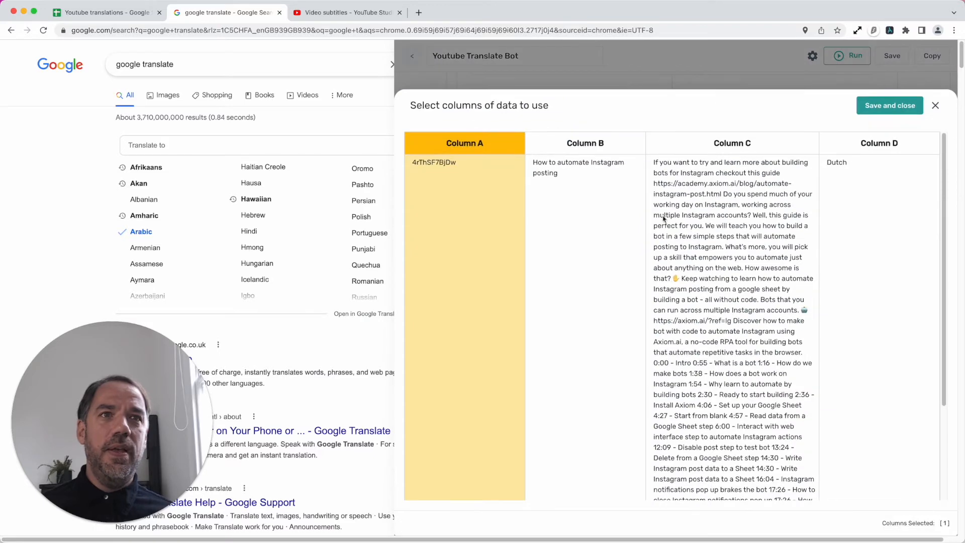
pyautogui.click(608, 157)
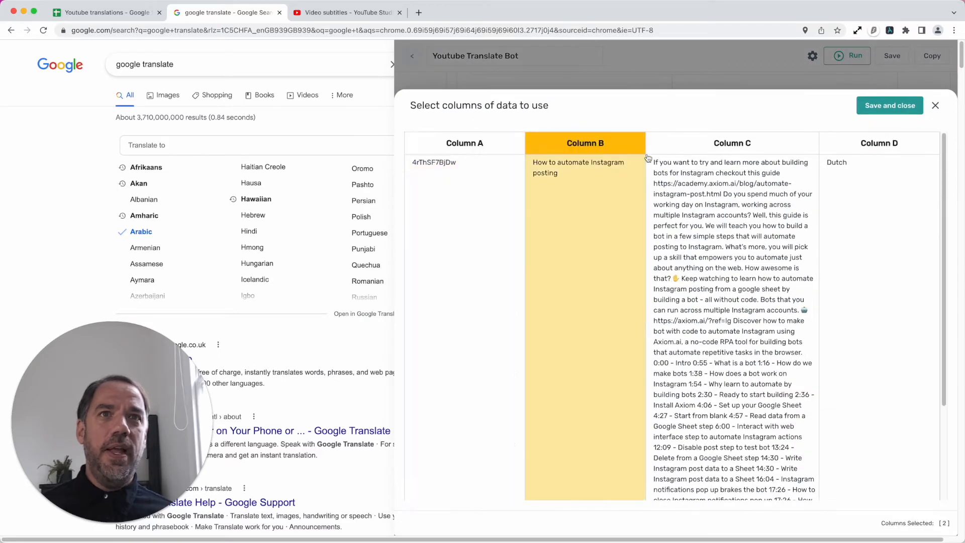
pyautogui.click(876, 108)
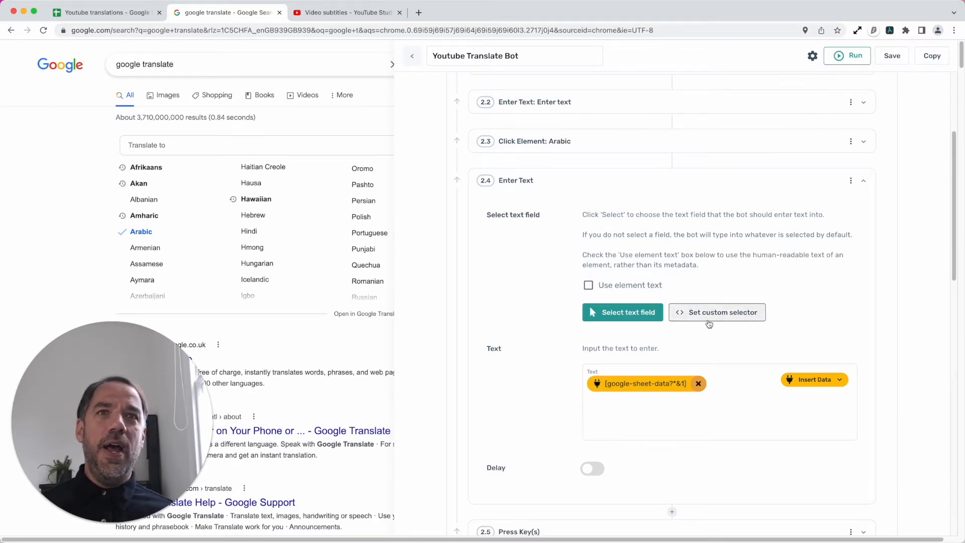
# - Replace the text of sub-step 2.4 with Column D of google-sheet-data and collapse the sub-step
pyautogui.click(697, 383)
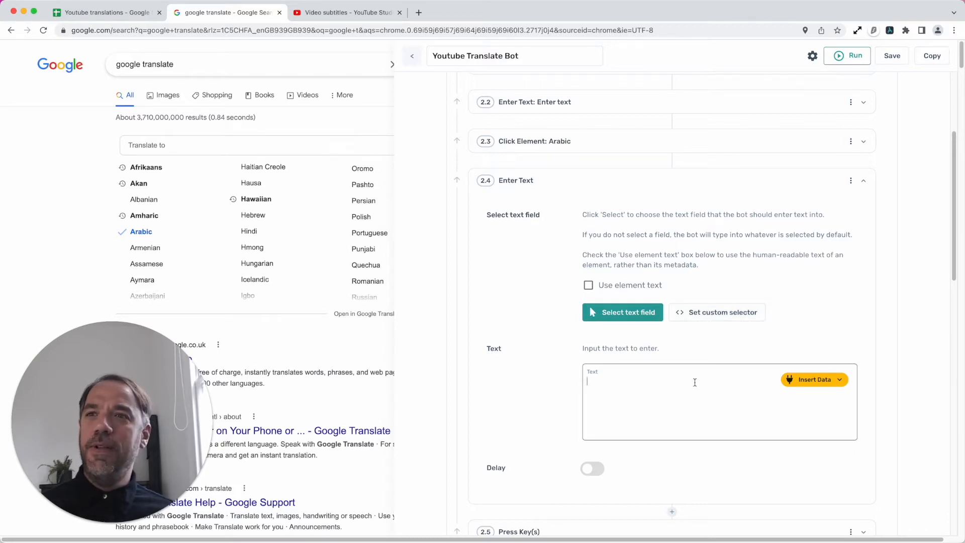
pyautogui.click(811, 380)
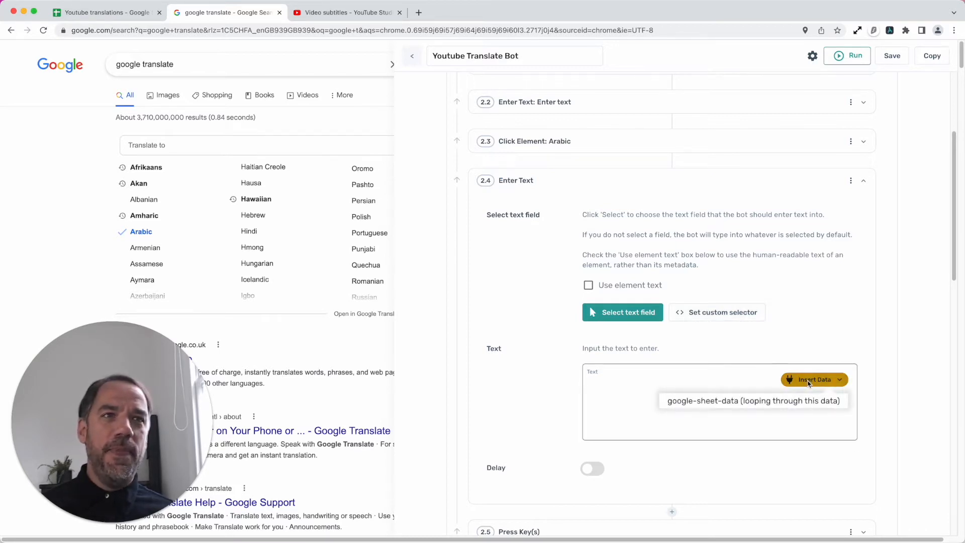
pyautogui.click(783, 401)
pyautogui.click(853, 144)
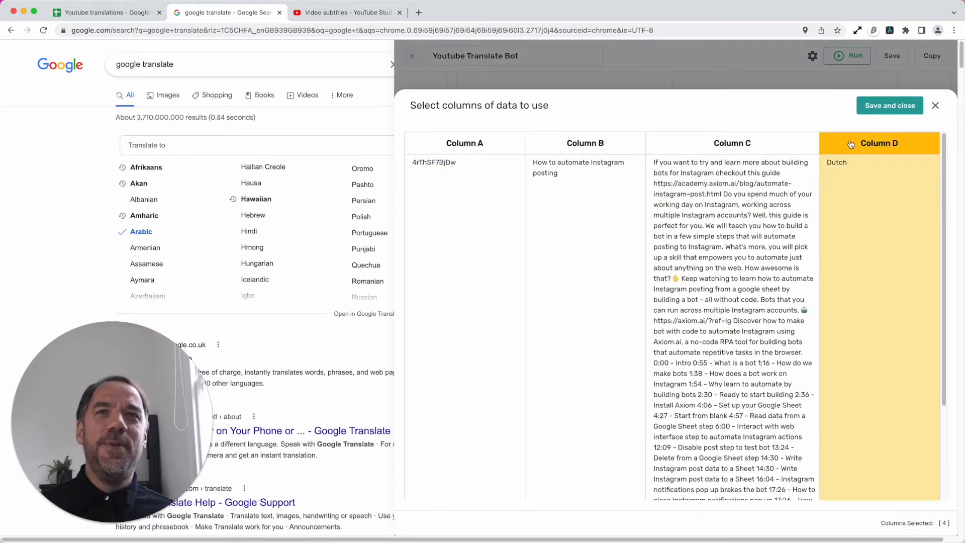
pyautogui.click(890, 106)
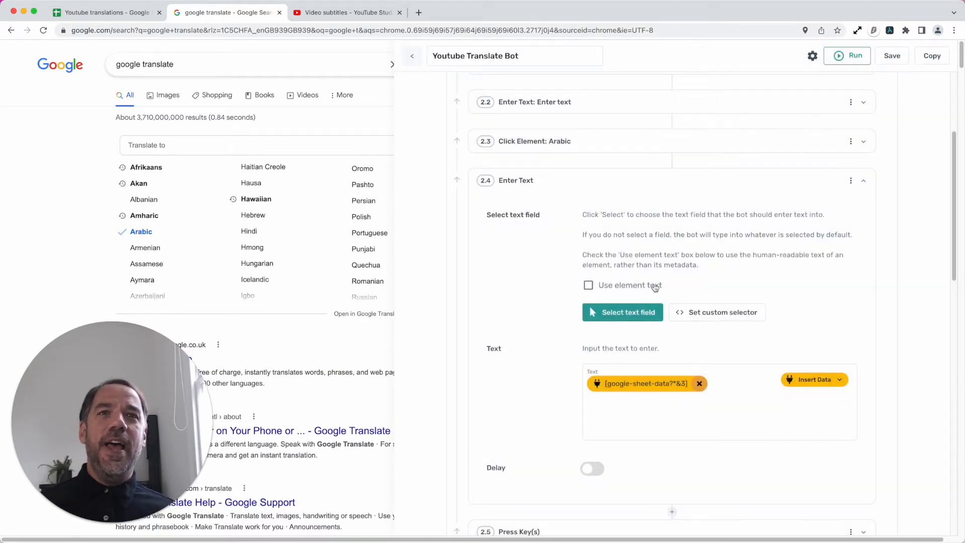
pyautogui.click(627, 191)
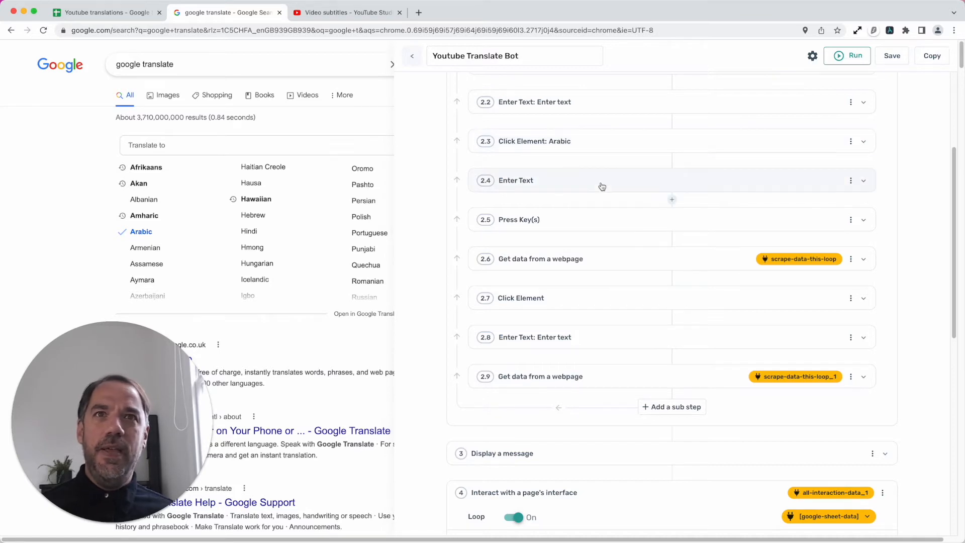
# - Reset and re-record the key sequence of sub-step 2.5 Press Key(s) as a single Enter, and collapse the sub-step
pyautogui.click(589, 213)
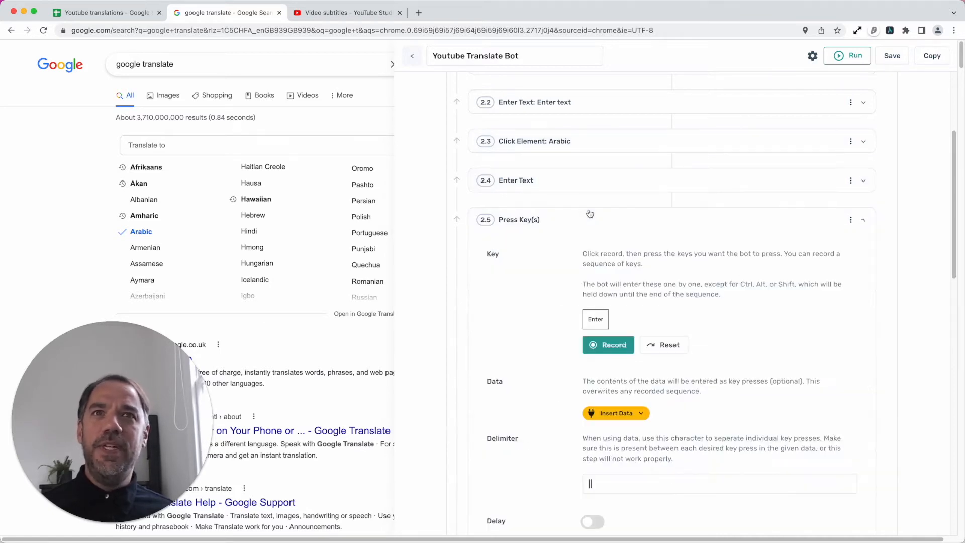
pyautogui.click(611, 345)
pyautogui.press('Return')
pyautogui.press('BackSpace')
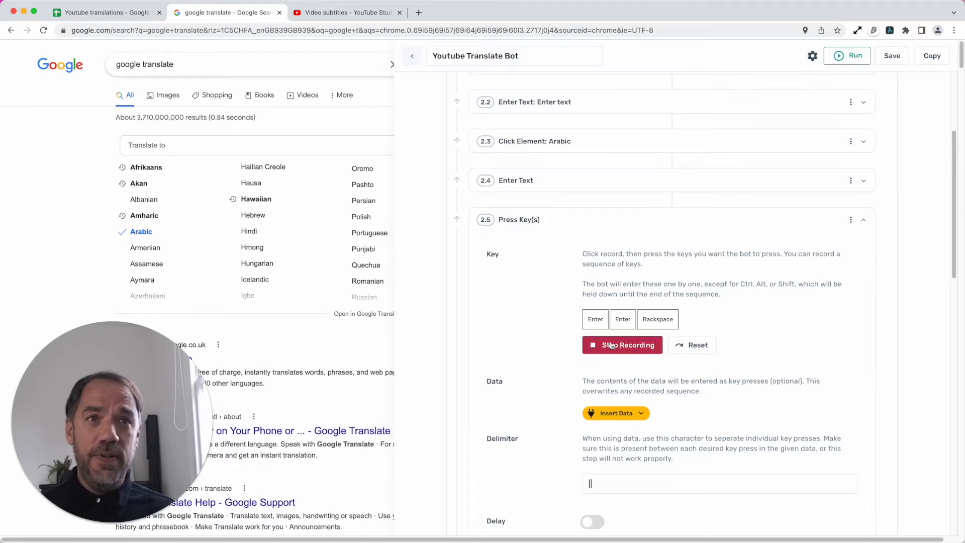
pyautogui.click(697, 343)
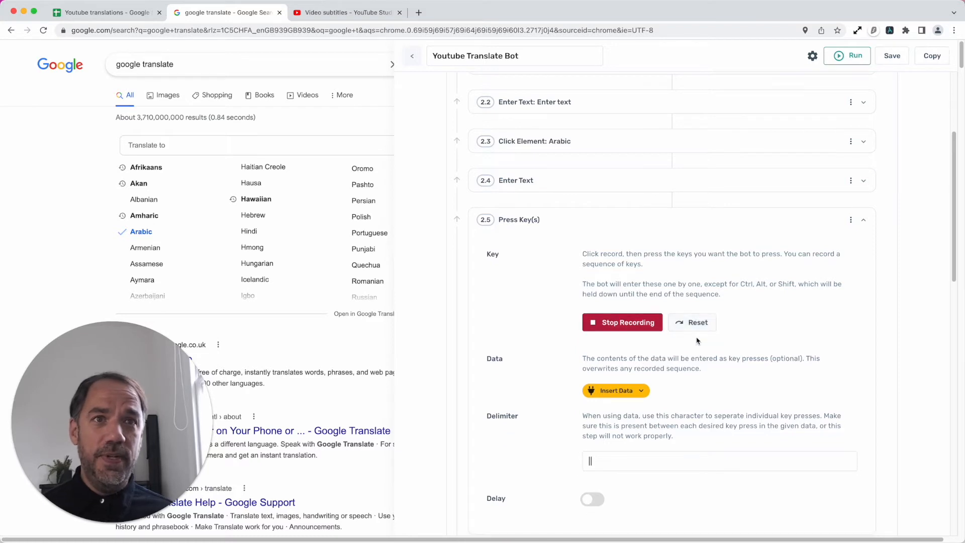
pyautogui.press('Return')
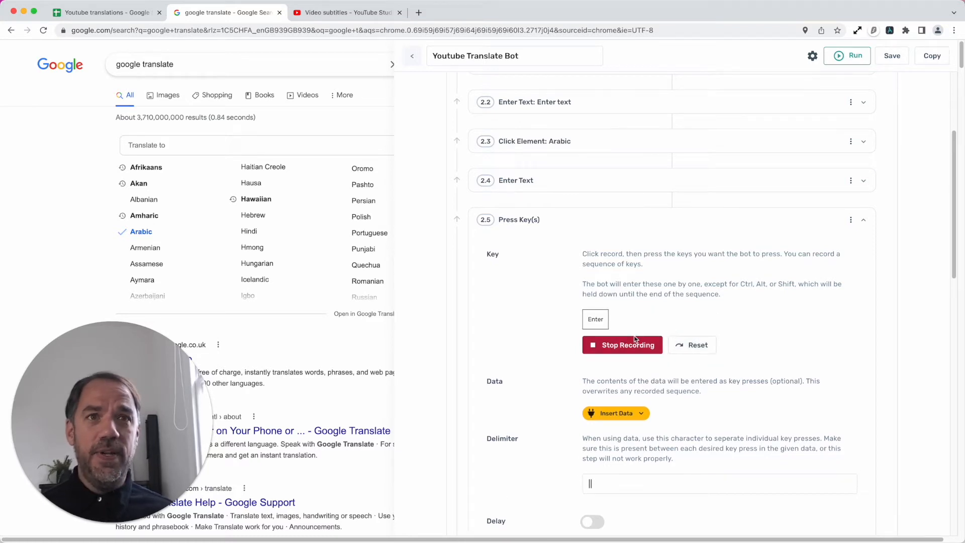
pyautogui.click(641, 347)
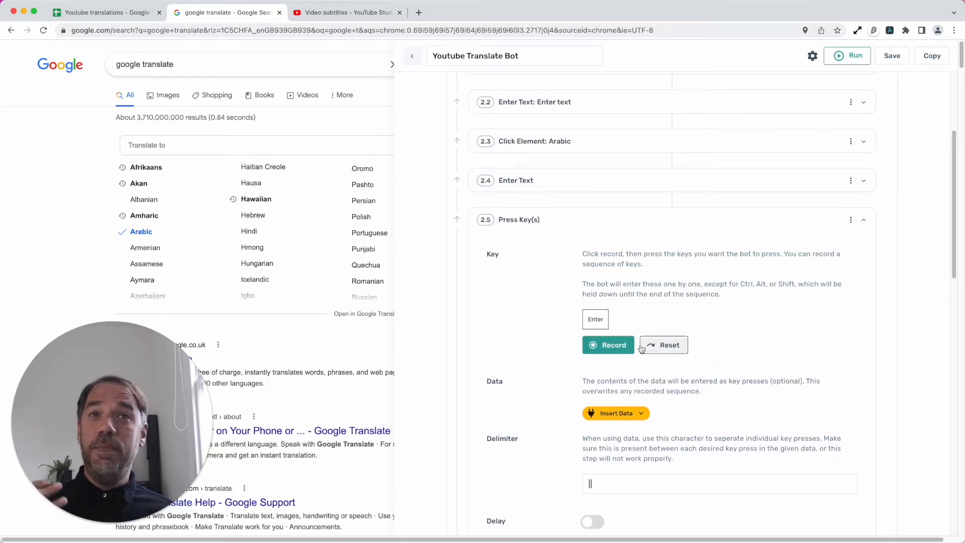
pyautogui.click(636, 226)
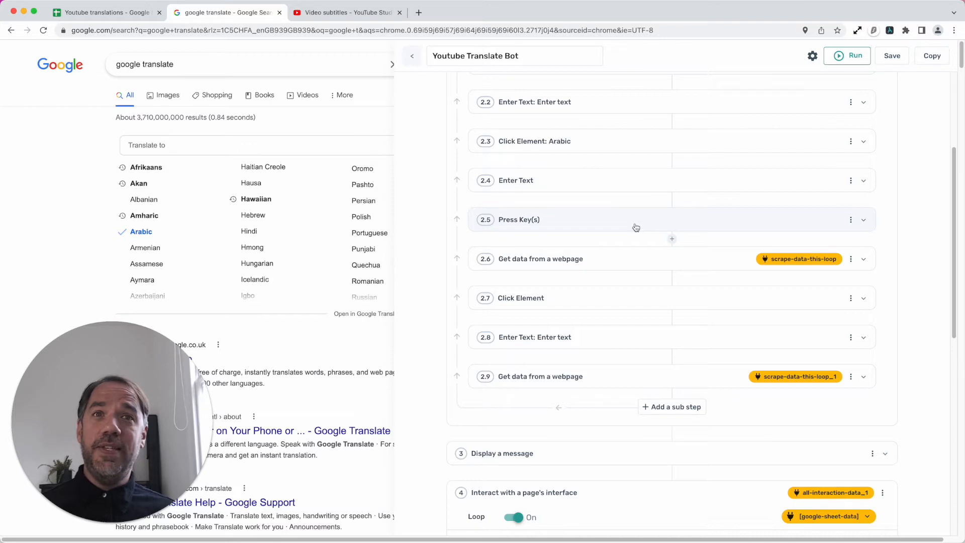
# - Hide the bot builder, close the target language list on the page and show the builder again
pyautogui.click(237, 146)
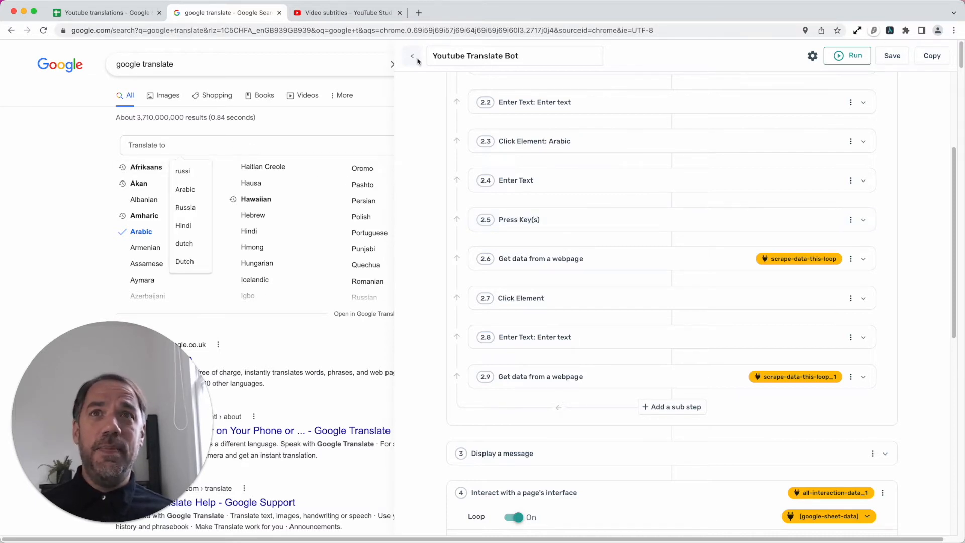
pyautogui.click(392, 50)
pyautogui.click(431, 145)
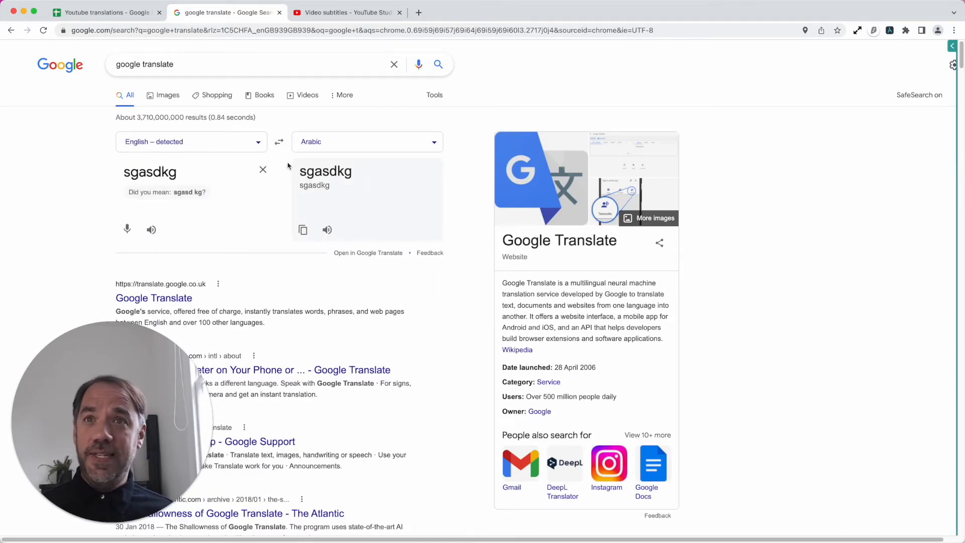
pyautogui.click(890, 31)
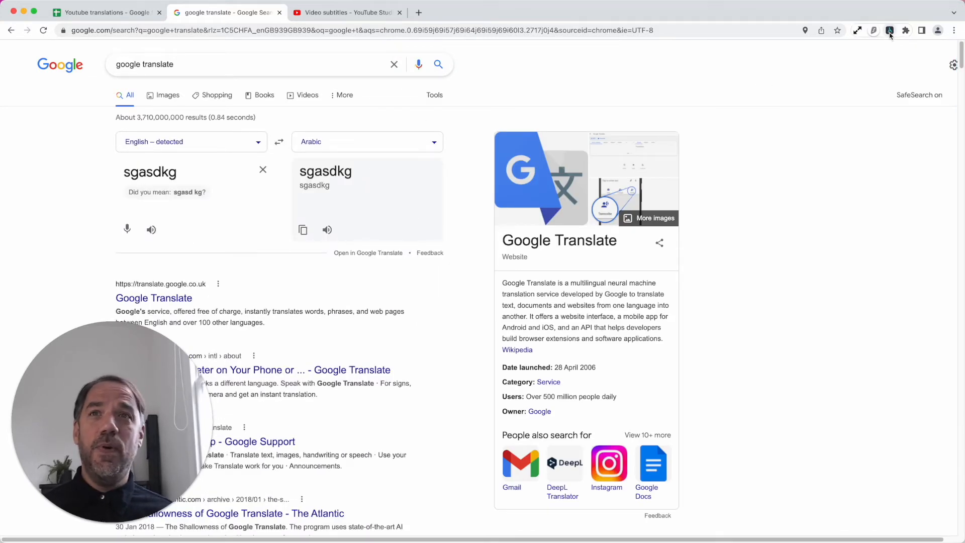
pyautogui.click(889, 31)
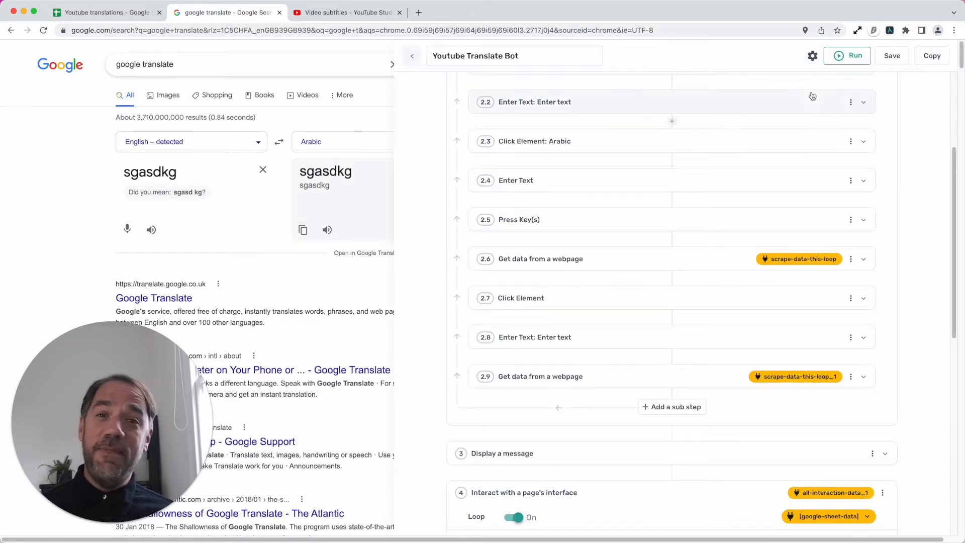
# - Examine the selected data and the result limit of sub-step 2.6 Get data from a webpage, and collapse it
pyautogui.click(641, 263)
pyautogui.scroll(-2, 624, 341)
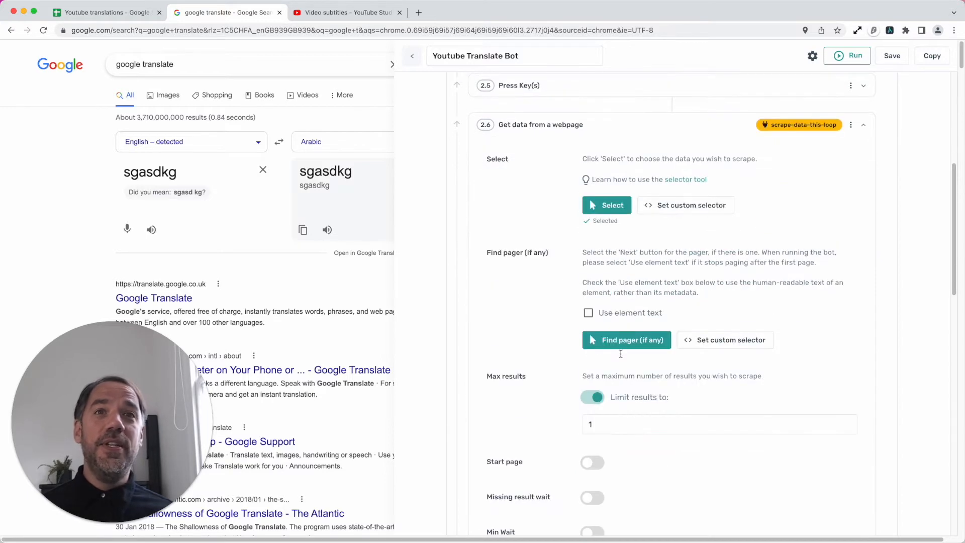
pyautogui.click(606, 254)
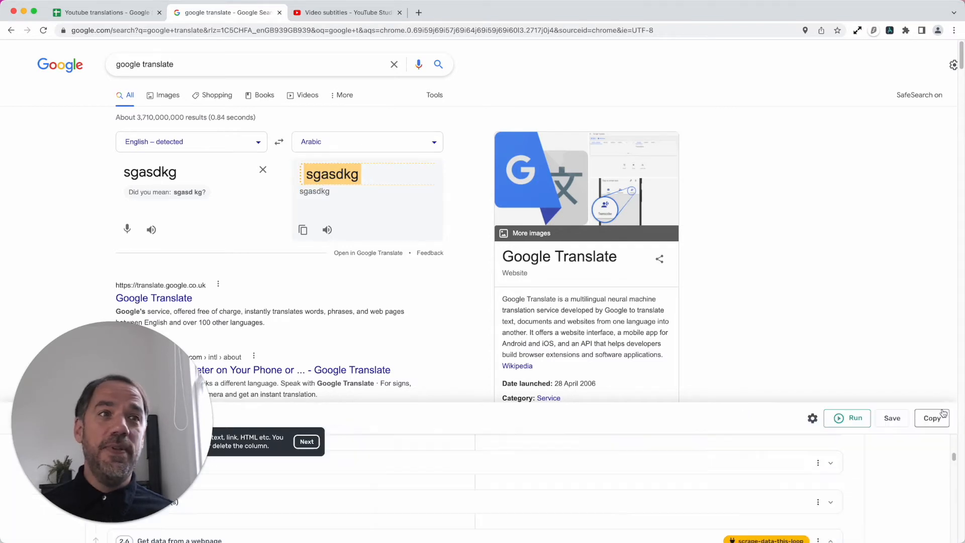
pyautogui.click(945, 414)
pyautogui.scroll(-3, 678, 397)
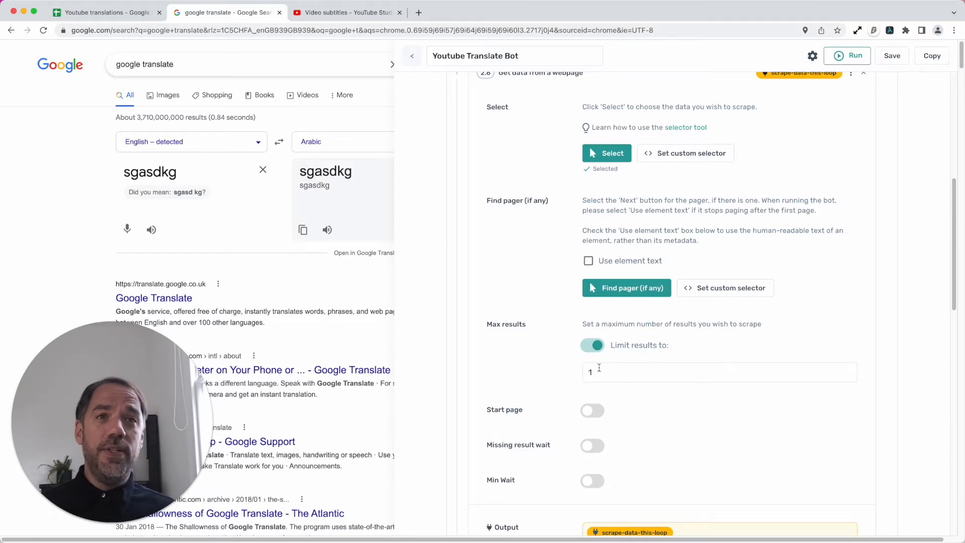
pyautogui.scroll(-4, 598, 407)
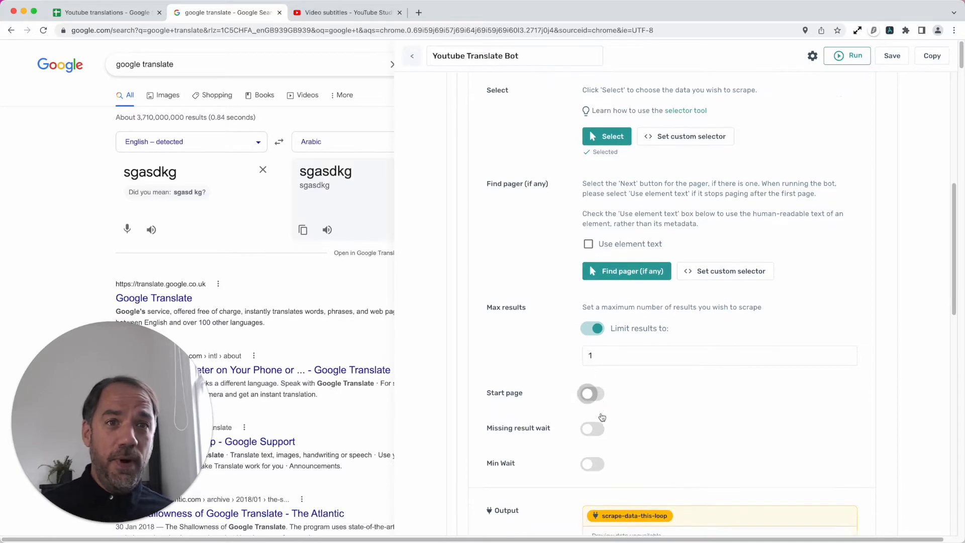
pyautogui.scroll(10, 628, 397)
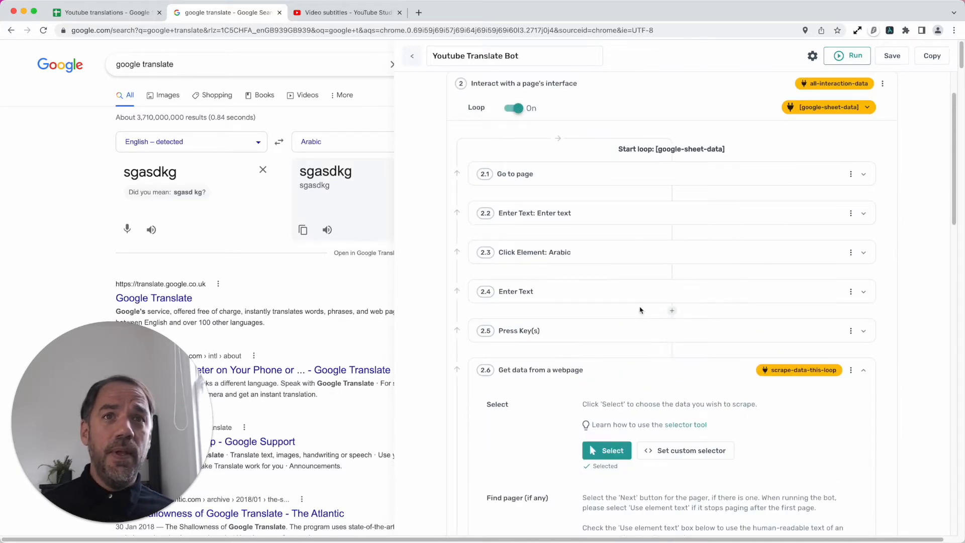
pyautogui.click(633, 368)
pyautogui.scroll(-3, 634, 368)
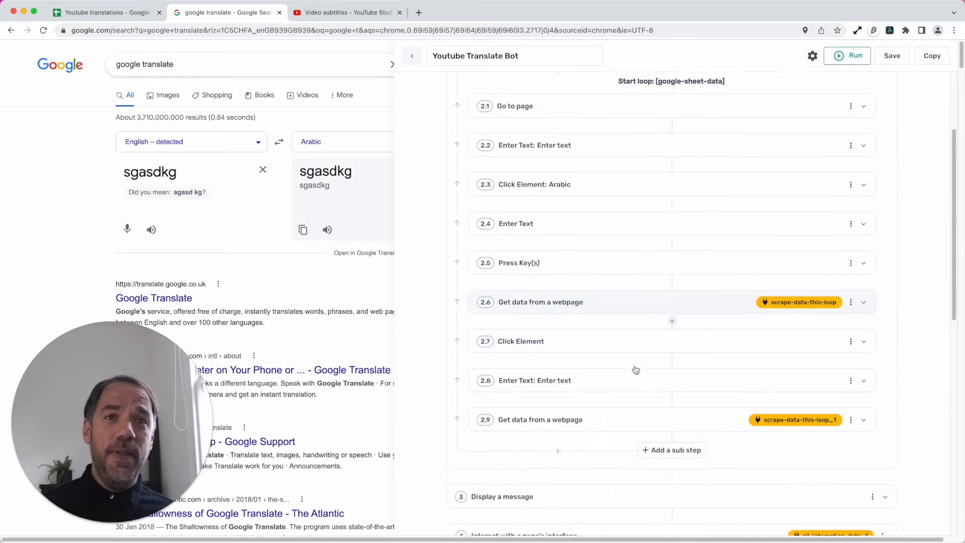
pyautogui.scroll(4, 635, 376)
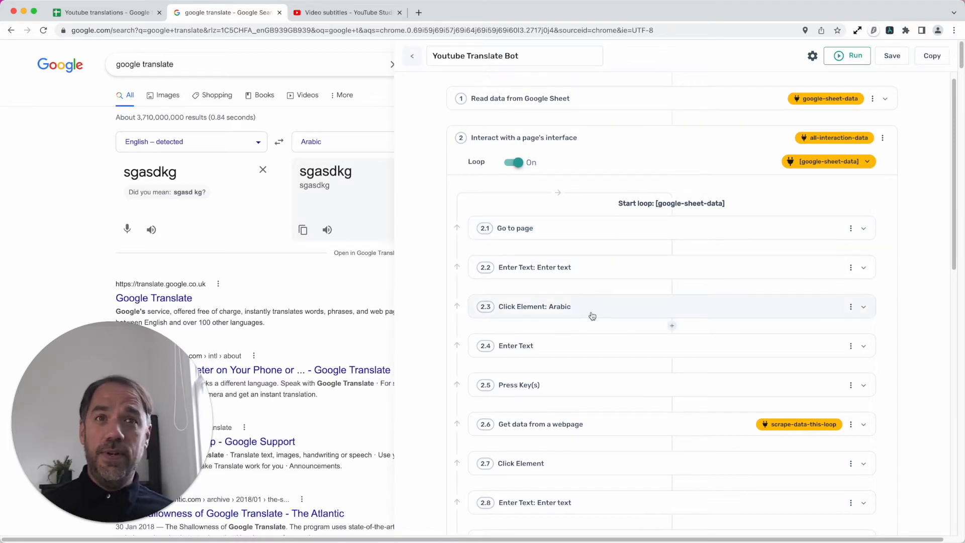
pyautogui.scroll(-3, 585, 377)
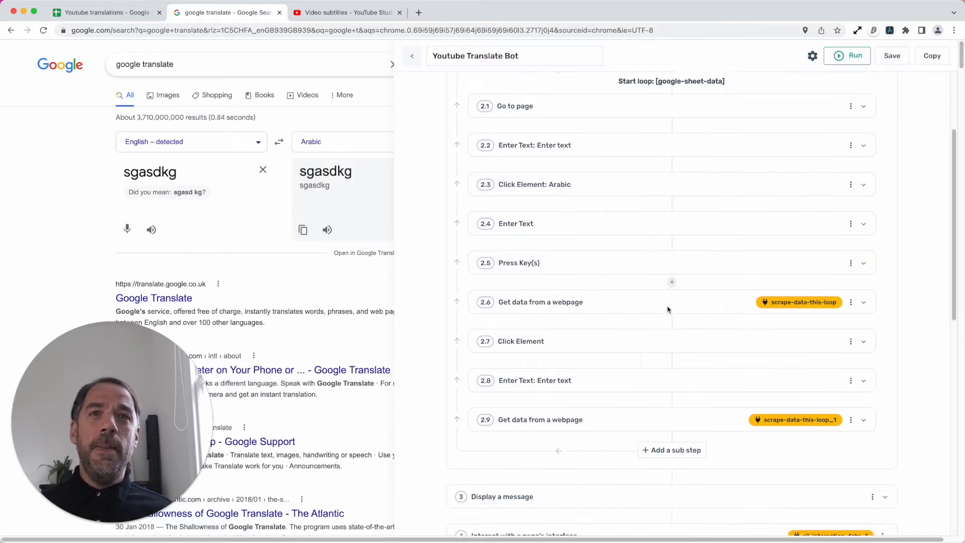
# - Clear the source text in the Google Translate widget, enter dsaasd1 as sample text and clear it again
pyautogui.scroll(-3, 668, 308)
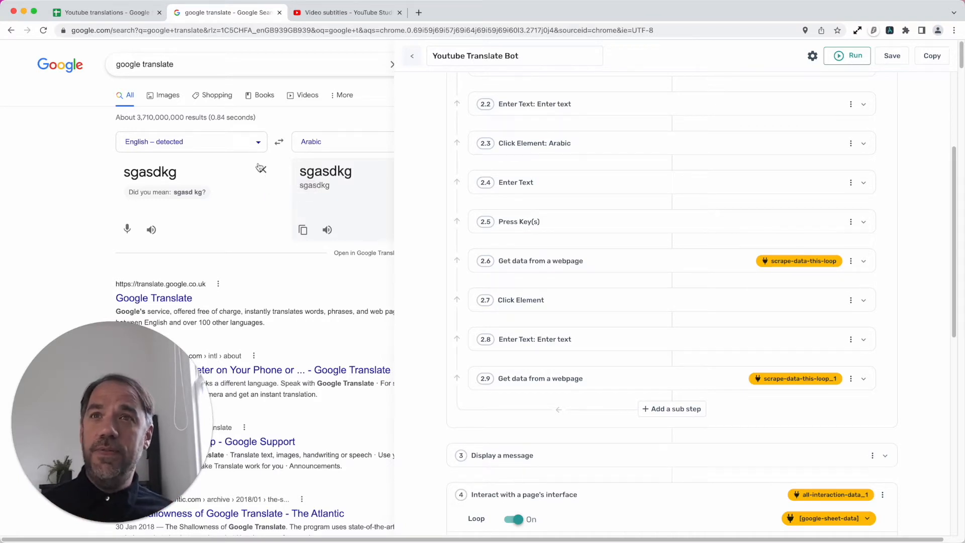
pyautogui.click(262, 171)
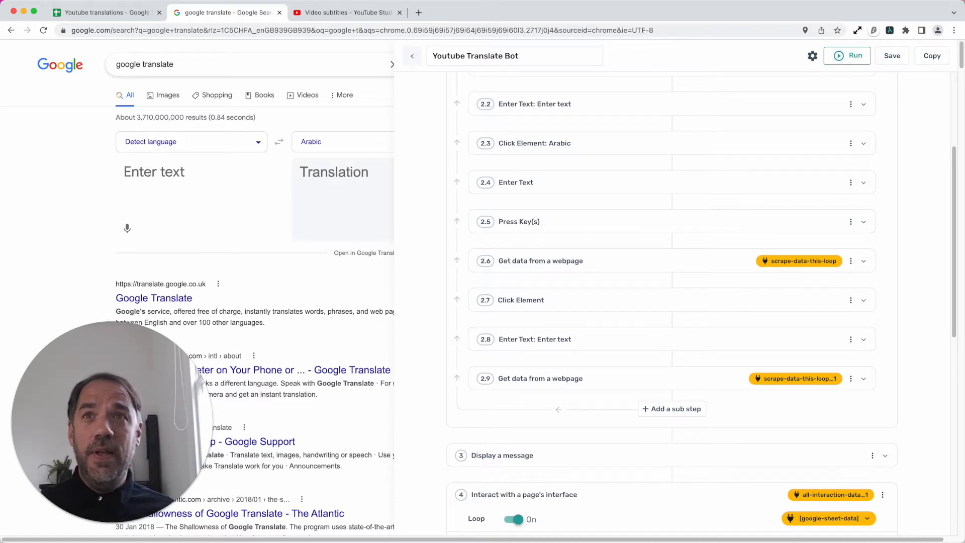
pyautogui.write('dsaasd1')
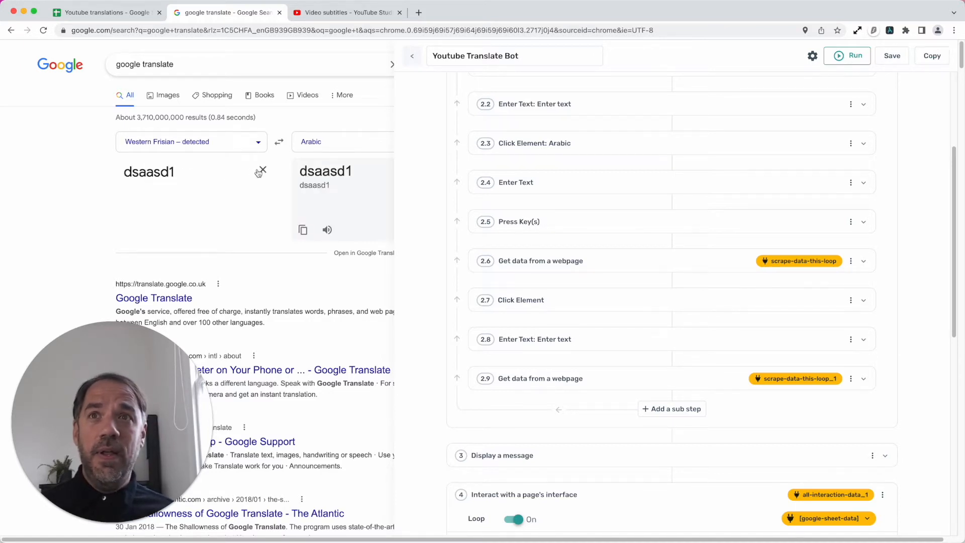
pyautogui.click(263, 172)
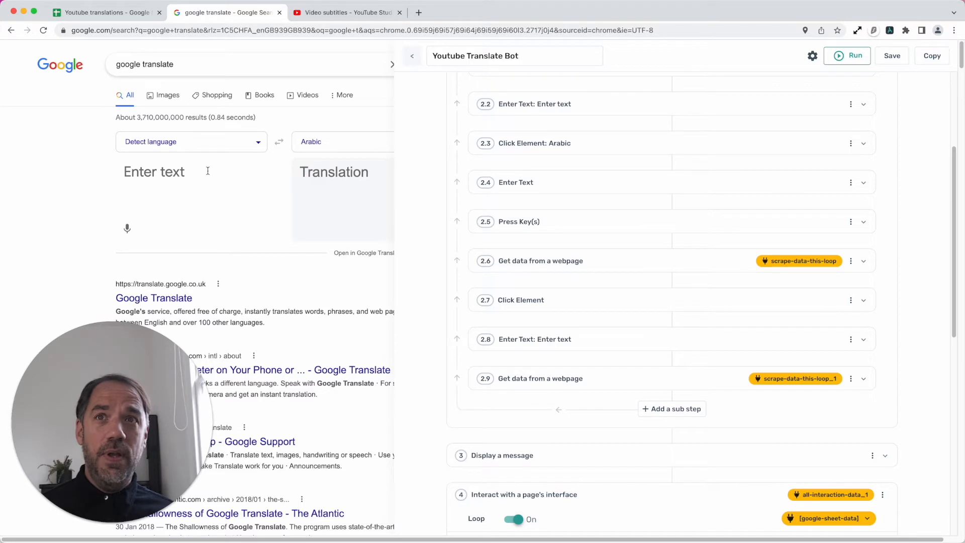
# - With saS as sample source text, reselect the translate widget's clear-text icon as the target of sub-step 2.7 Click Element, and collapse the sub-step
pyautogui.click(567, 300)
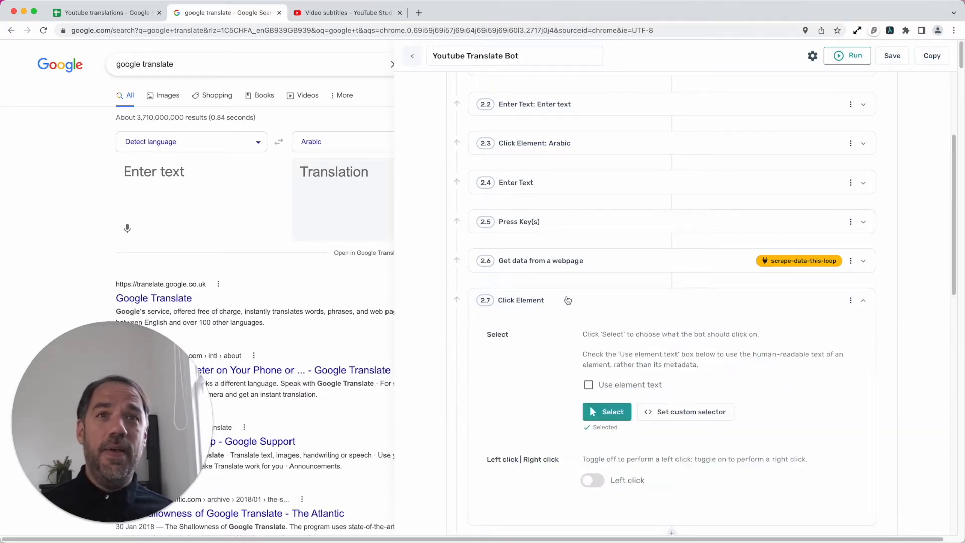
pyautogui.scroll(-2, 603, 372)
pyautogui.click(274, 197)
pyautogui.write('saS')
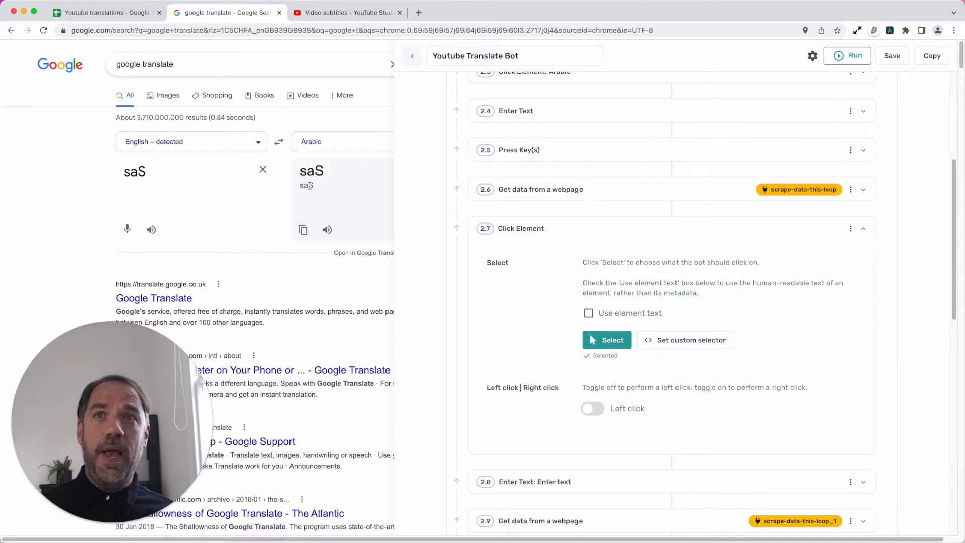
pyautogui.click(608, 340)
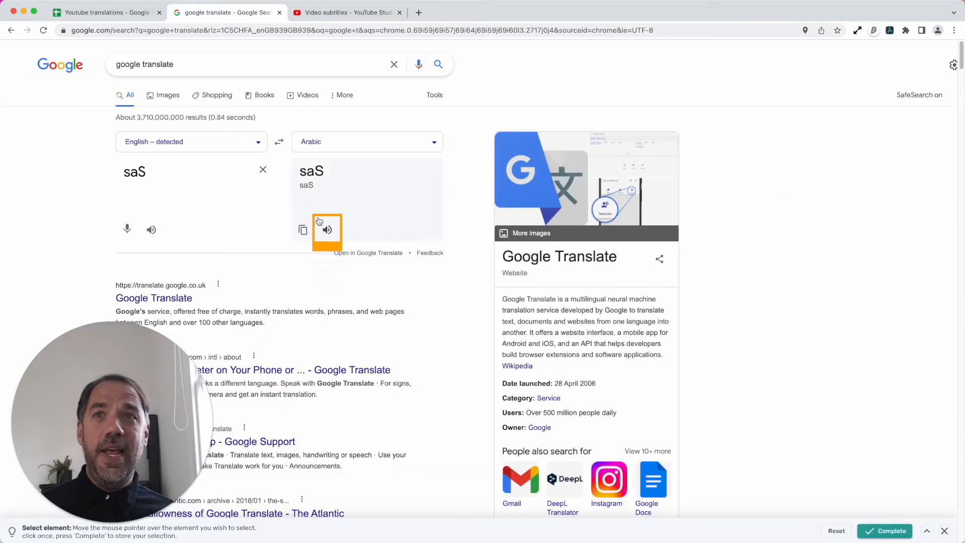
pyautogui.click(263, 170)
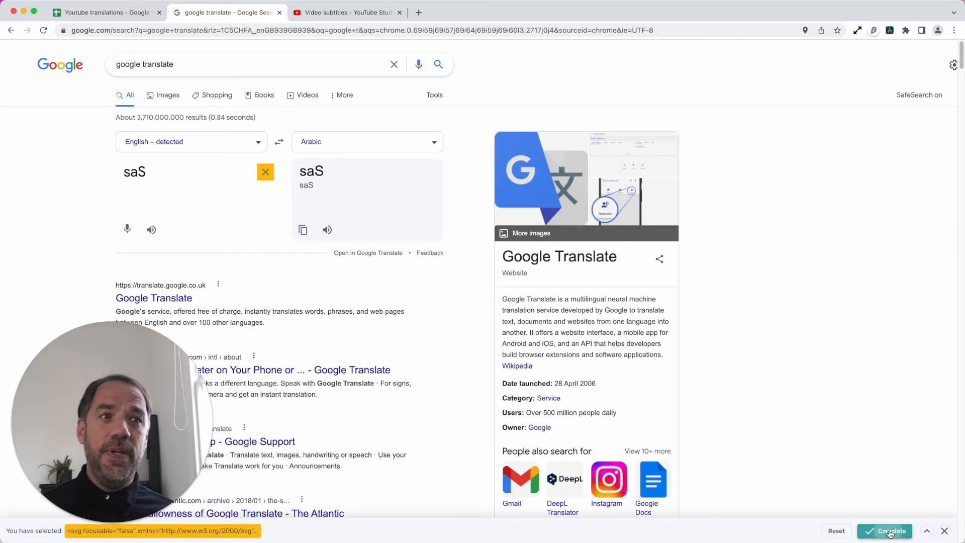
pyautogui.click(885, 531)
pyautogui.click(460, 302)
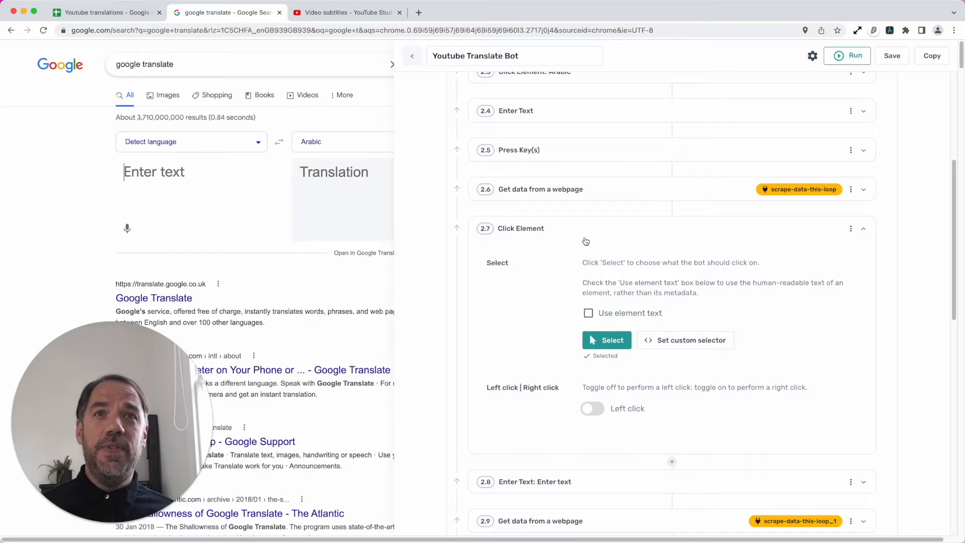
pyautogui.click(586, 240)
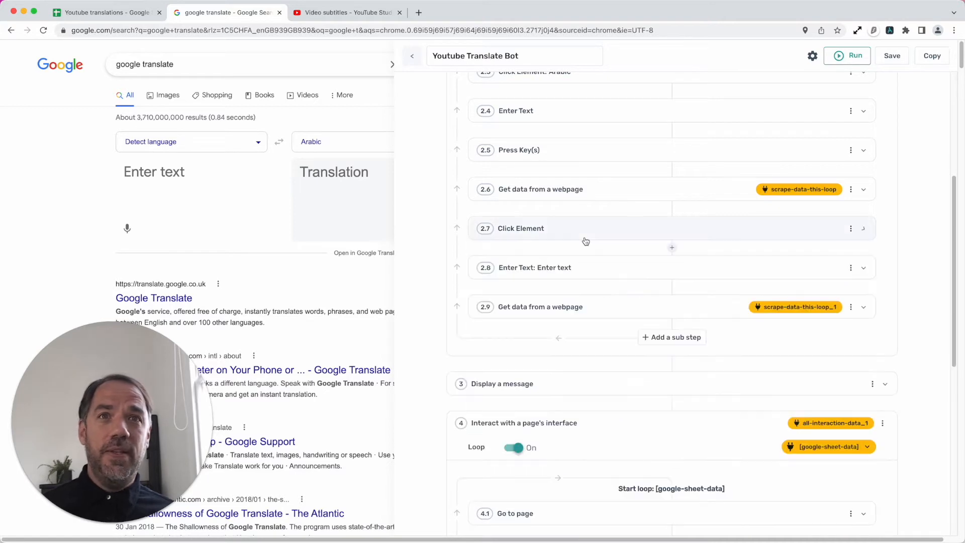
# - Examine the settings of sub-steps 2.8 Enter Text and 2.9 Get data from a webpage, and review the order of step 2's loop
pyautogui.click(590, 270)
pyautogui.scroll(-3, 581, 371)
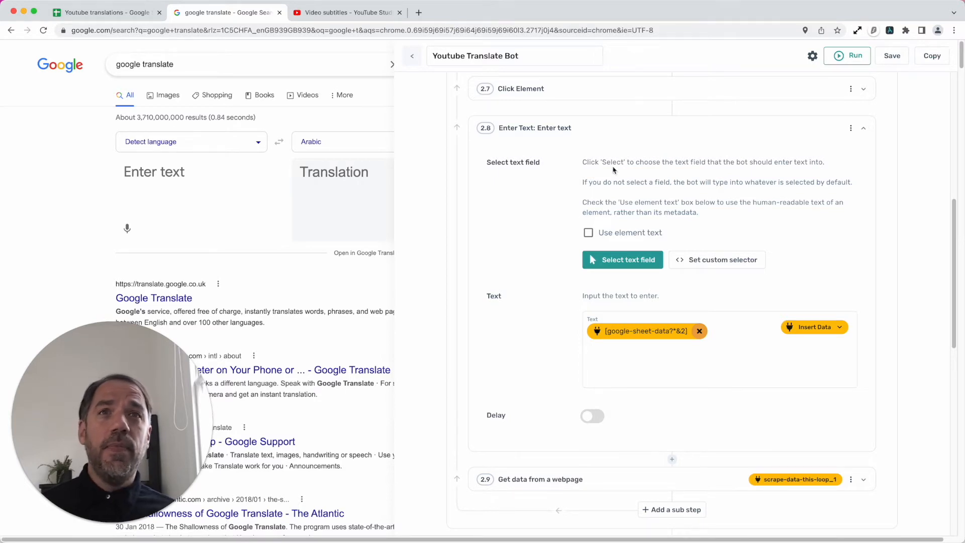
pyautogui.click(619, 132)
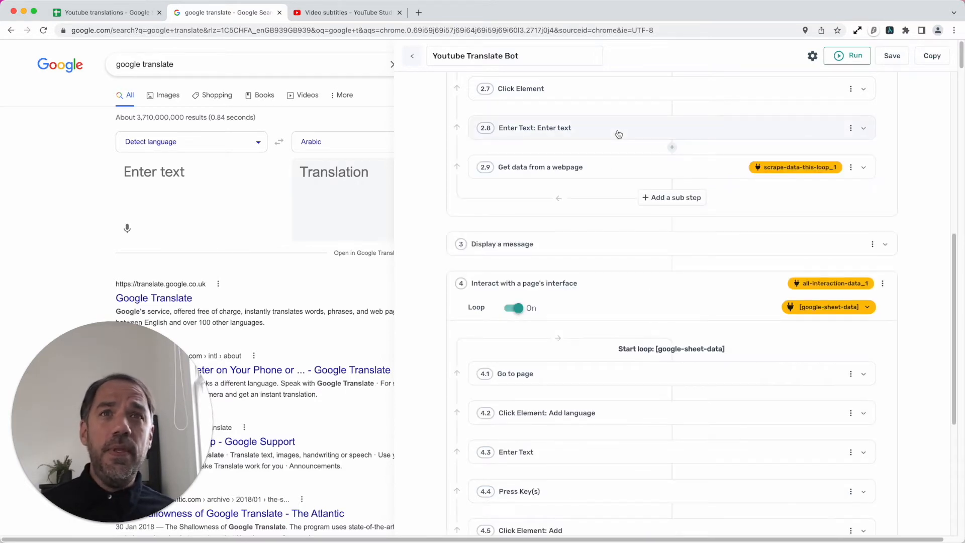
pyautogui.click(616, 165)
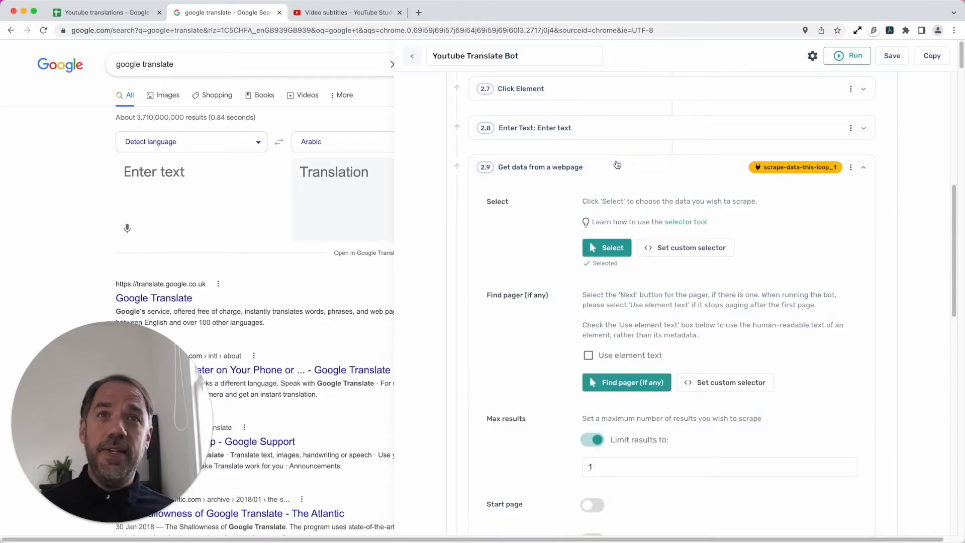
pyautogui.click(616, 165)
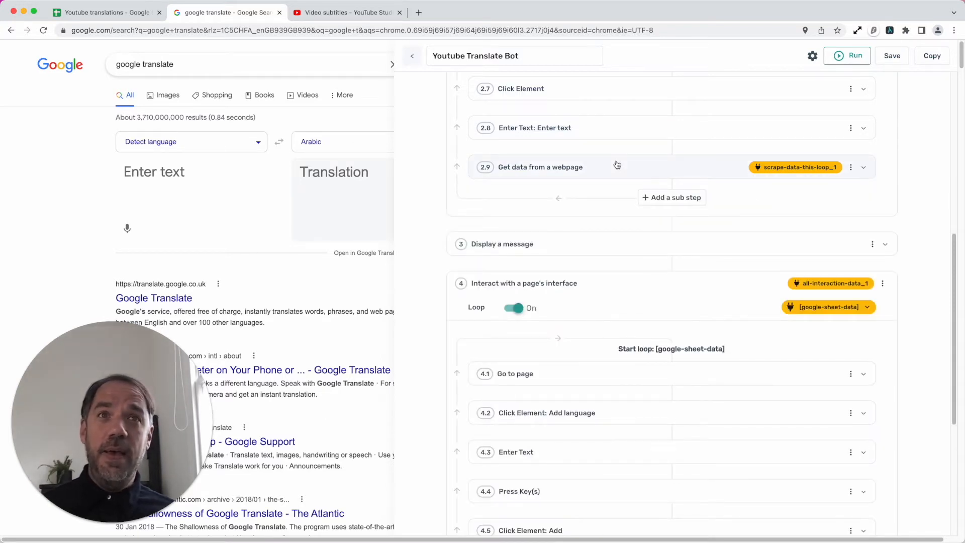
pyautogui.scroll(1, 618, 165)
pyautogui.scroll(5, 617, 165)
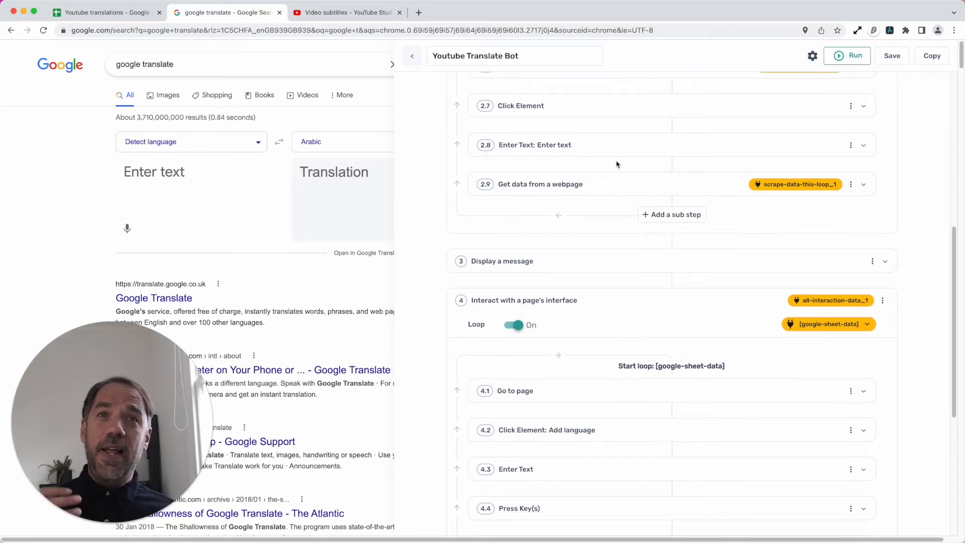
pyautogui.scroll(7, 617, 175)
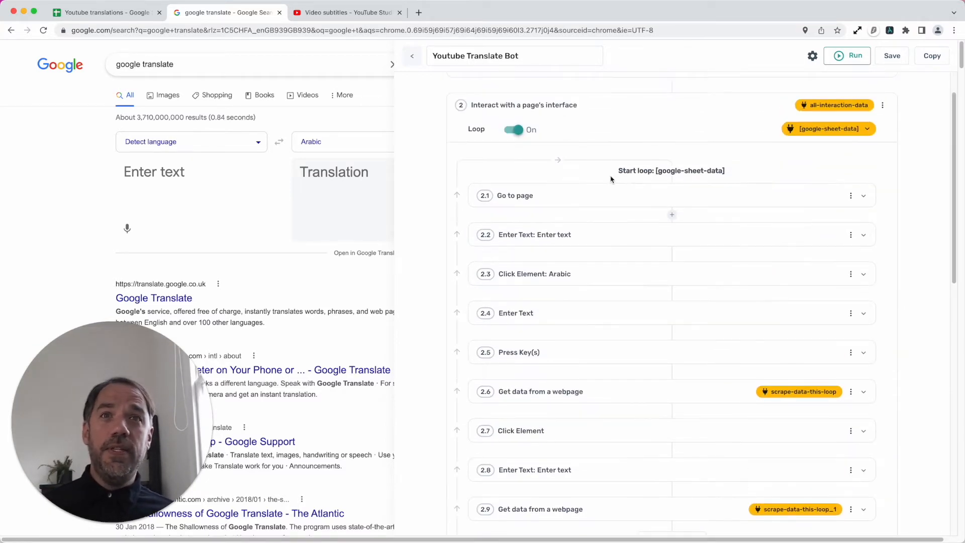
pyautogui.scroll(-9, 605, 247)
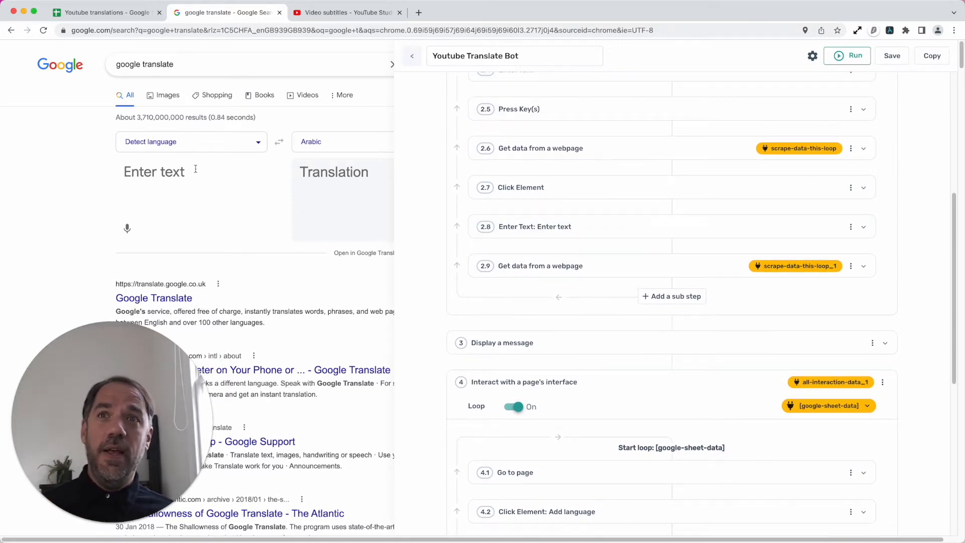
pyautogui.scroll(-1, 578, 324)
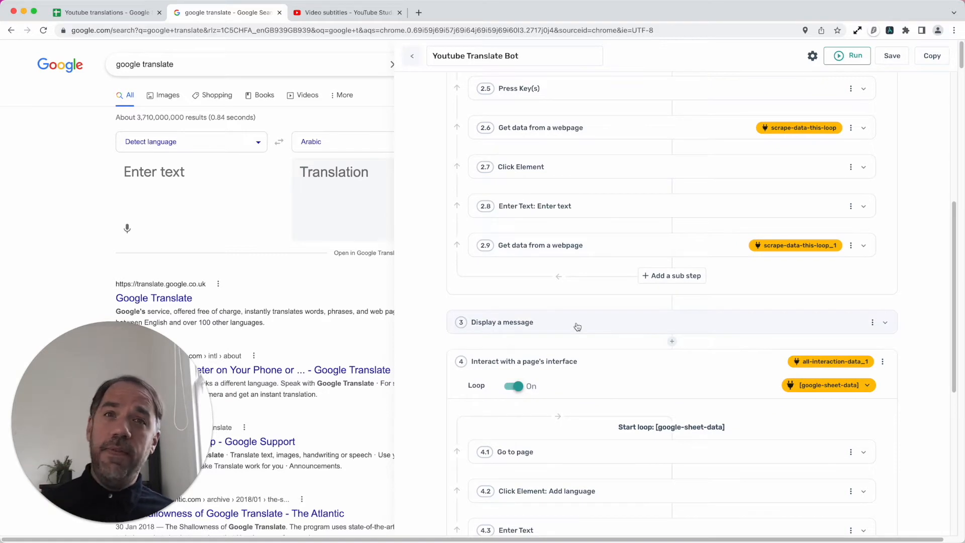
# - Replace the message of step 3 Display a message with all columns of all-interaction-data
pyautogui.click(578, 327)
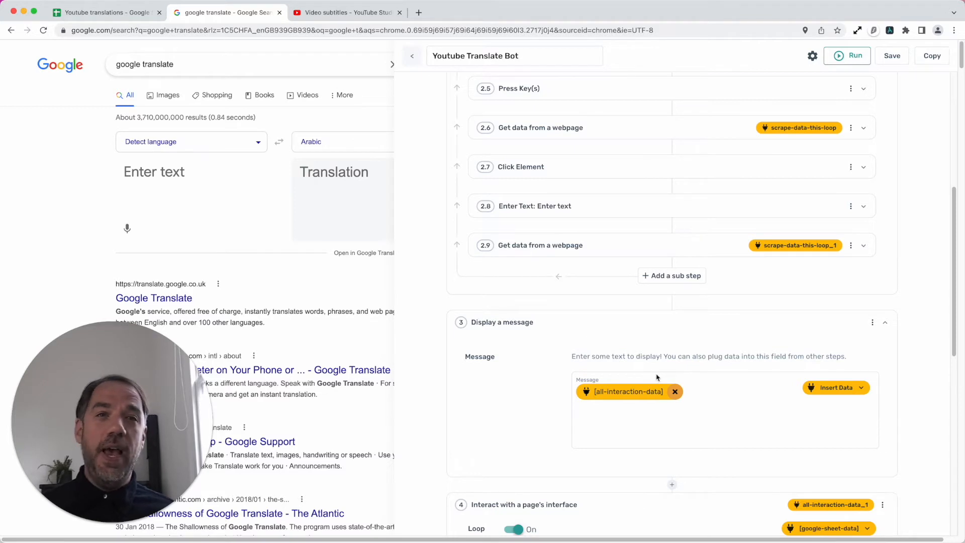
pyautogui.scroll(-1, 656, 377)
pyautogui.click(674, 363)
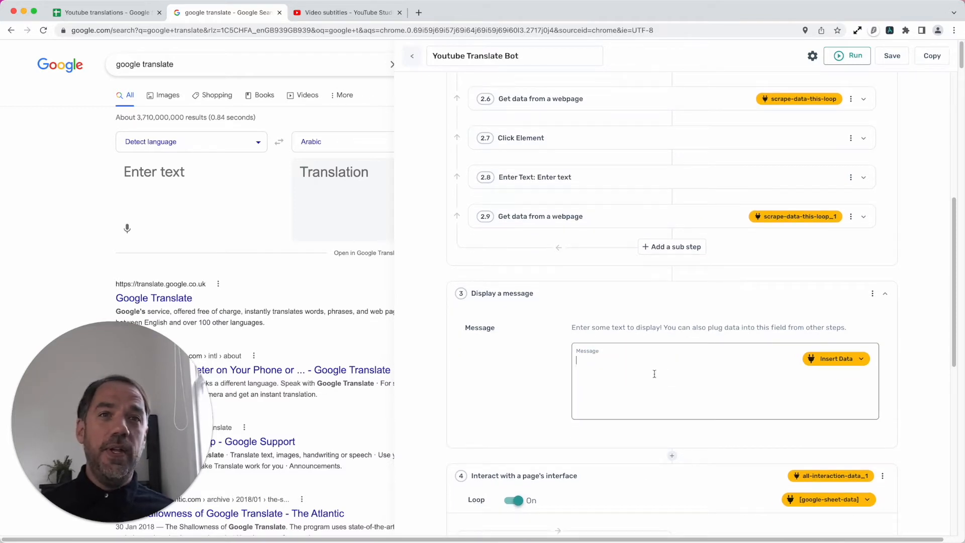
pyautogui.click(824, 358)
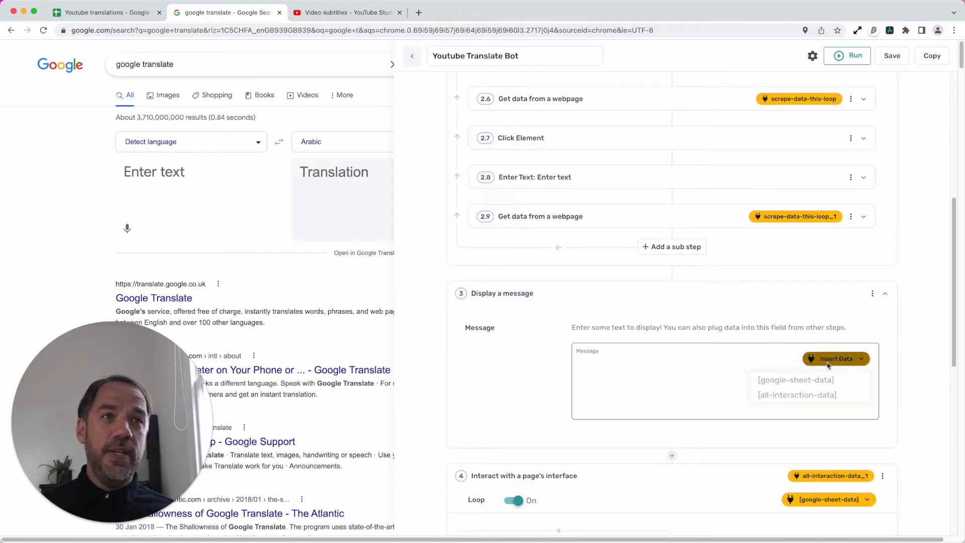
pyautogui.click(812, 396)
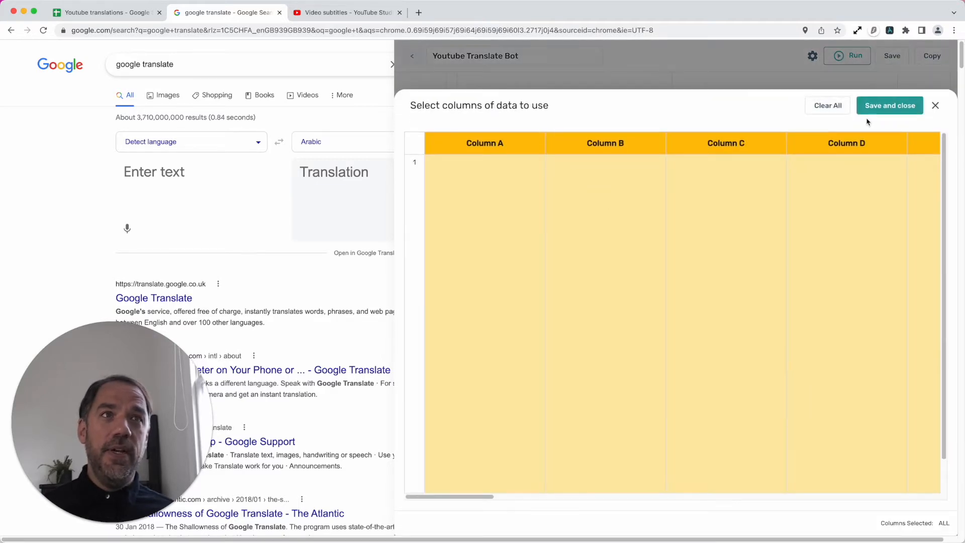
pyautogui.click(887, 106)
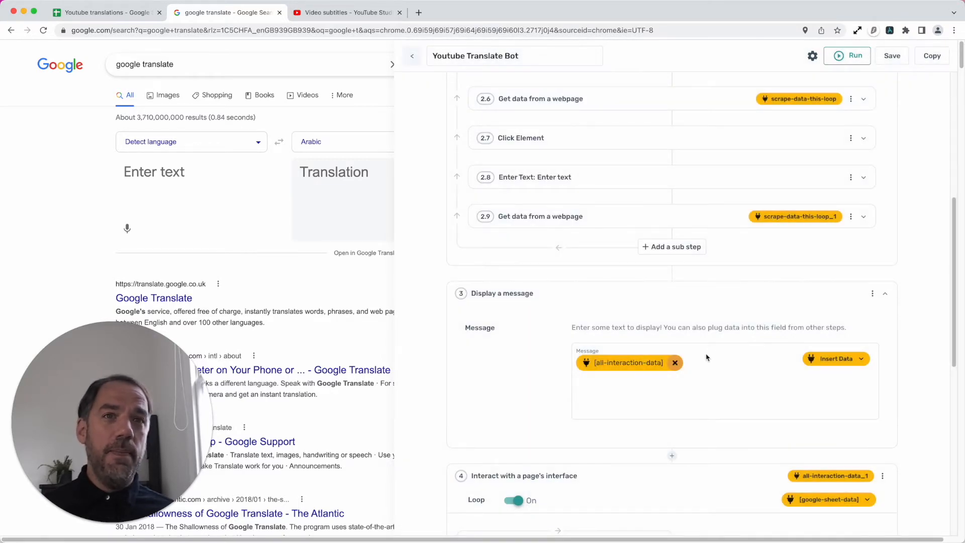
# - Review the sub-steps of step 2, and disable and collapse step 3 Display a message
pyautogui.scroll(8, 632, 352)
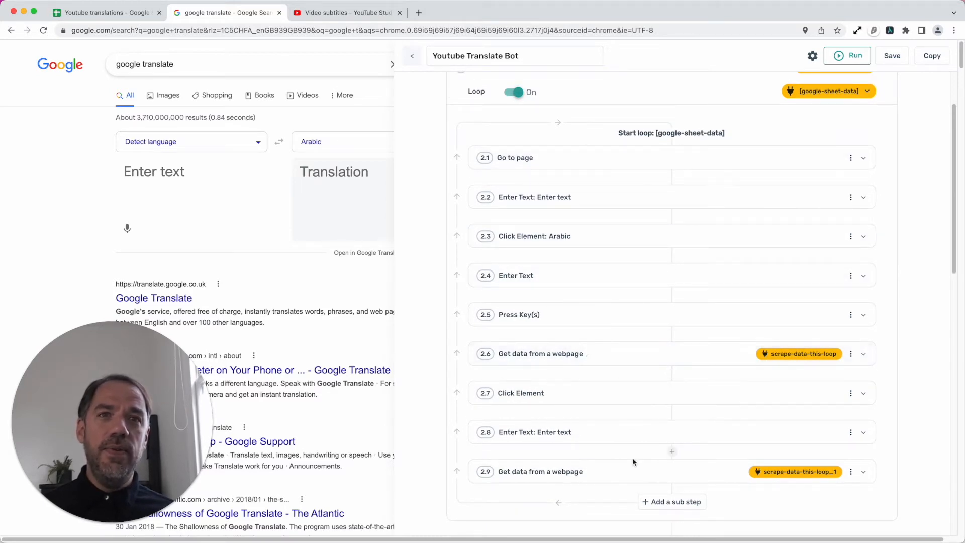
pyautogui.scroll(-1, 632, 458)
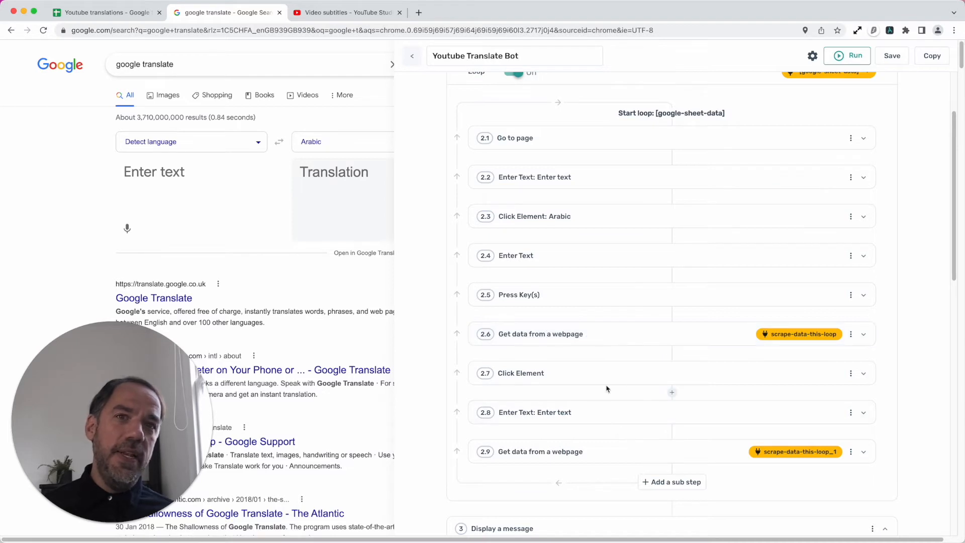
pyautogui.scroll(1, 609, 394)
pyautogui.scroll(3, 515, 201)
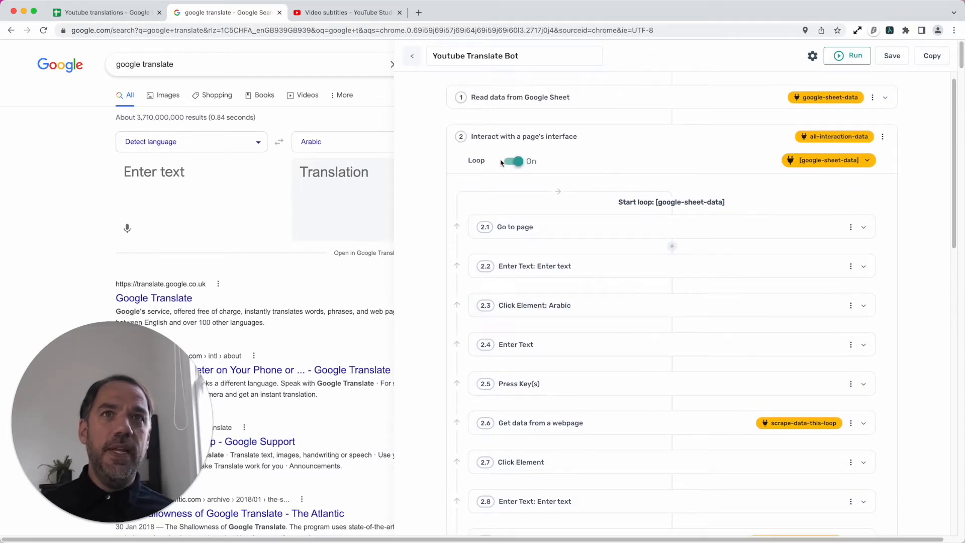
pyautogui.scroll(-10, 631, 370)
pyautogui.scroll(-1, 625, 403)
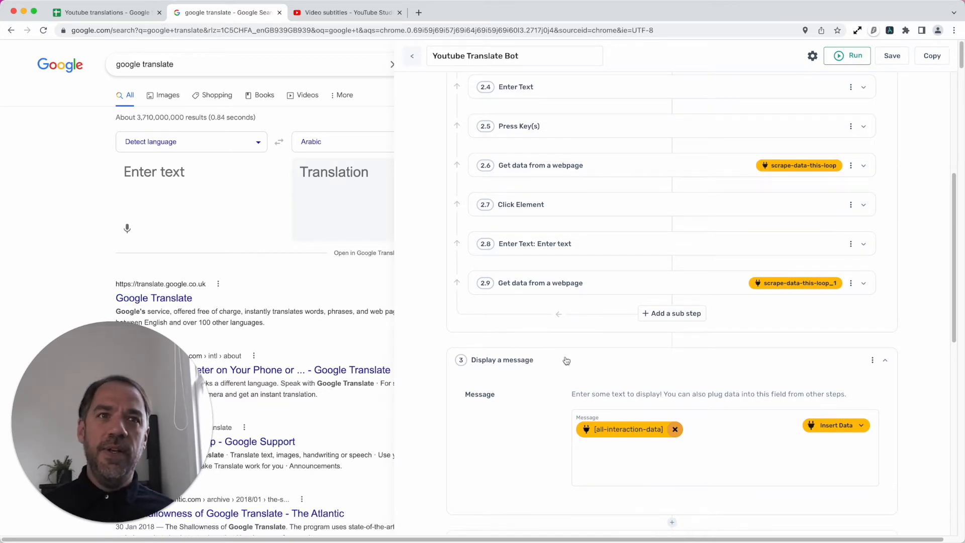
pyautogui.scroll(-2, 566, 362)
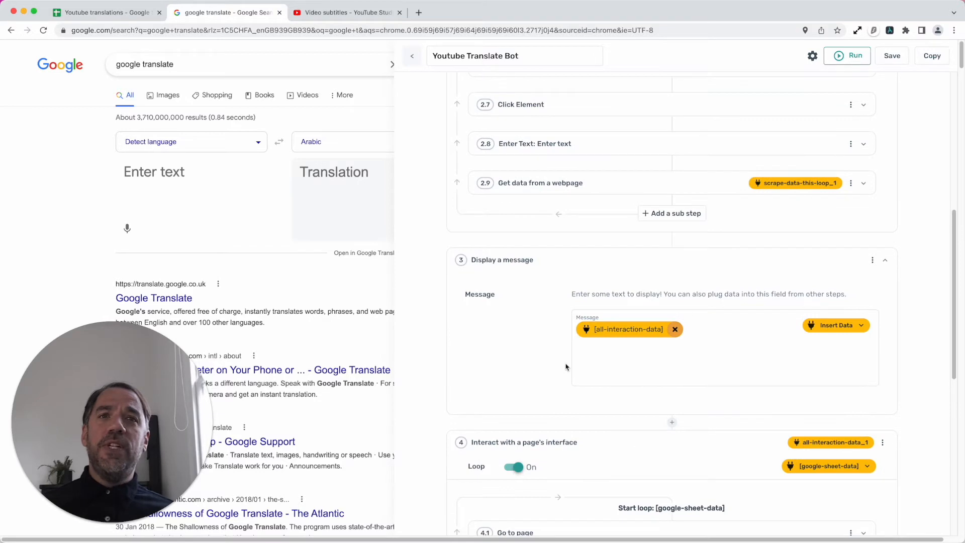
pyautogui.click(873, 261)
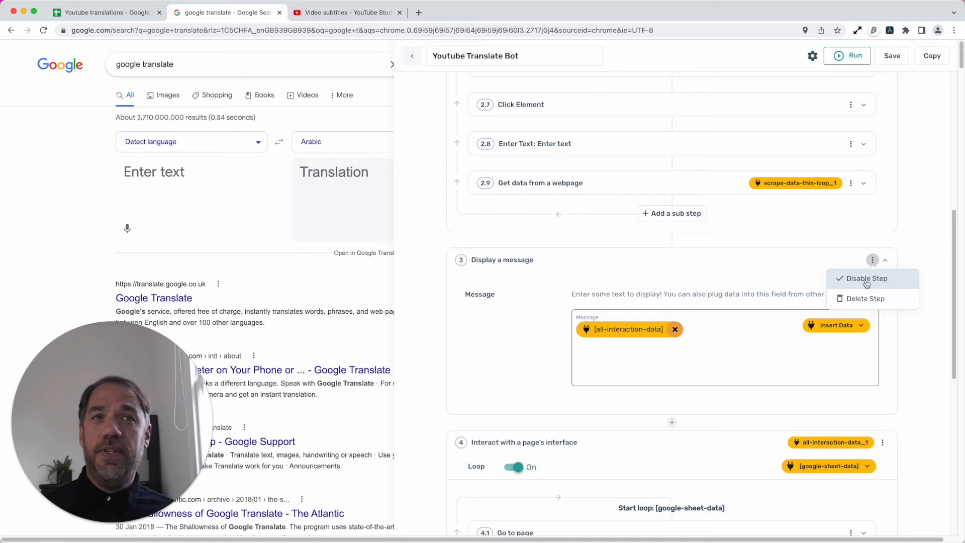
pyautogui.click(866, 279)
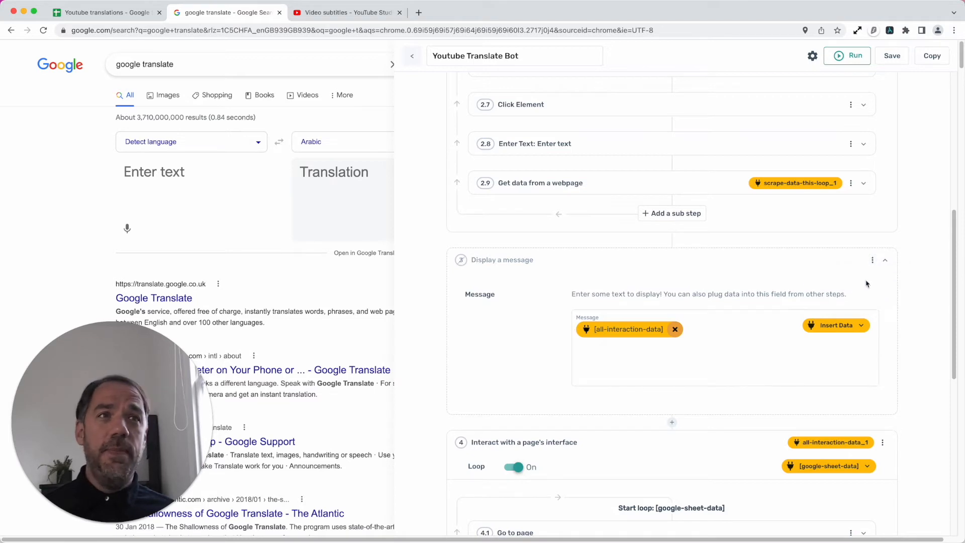
pyautogui.click(732, 261)
# - Switch to the YouTube Studio video subtitles page, dismiss the failed bot run notice and review the sub-steps of step 4
pyautogui.scroll(-2, 633, 401)
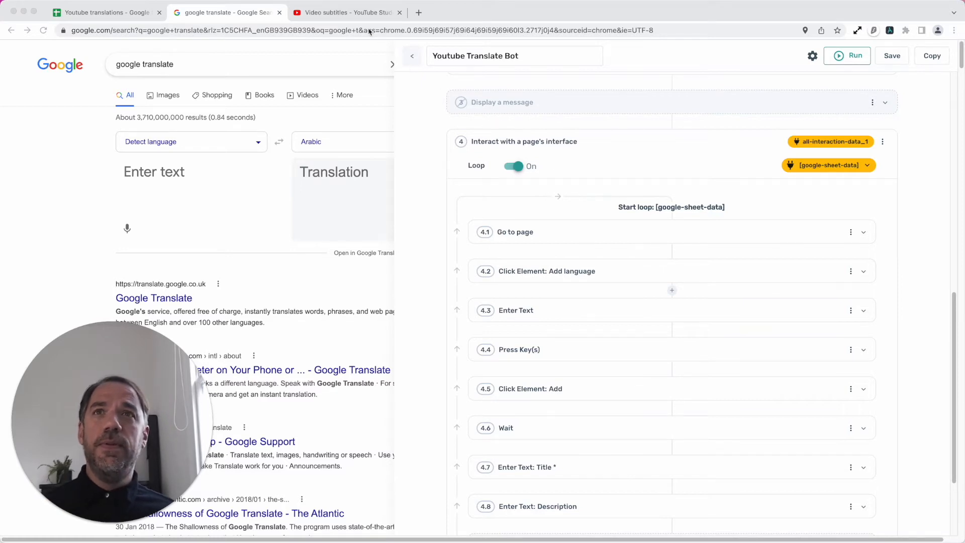
pyautogui.click(352, 14)
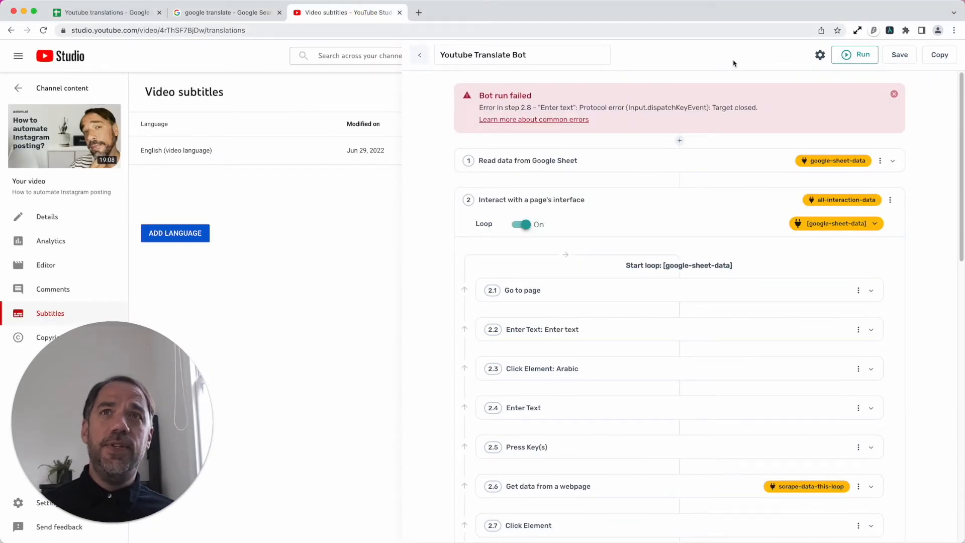
pyautogui.click(892, 95)
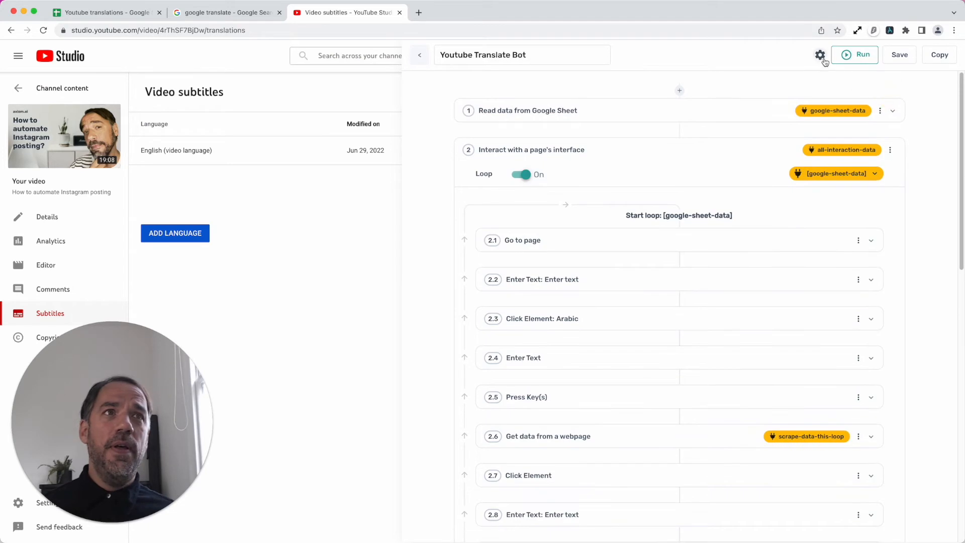
pyautogui.scroll(-6, 748, 135)
pyautogui.click(890, 31)
pyautogui.click(890, 31)
pyautogui.scroll(-5, 483, 372)
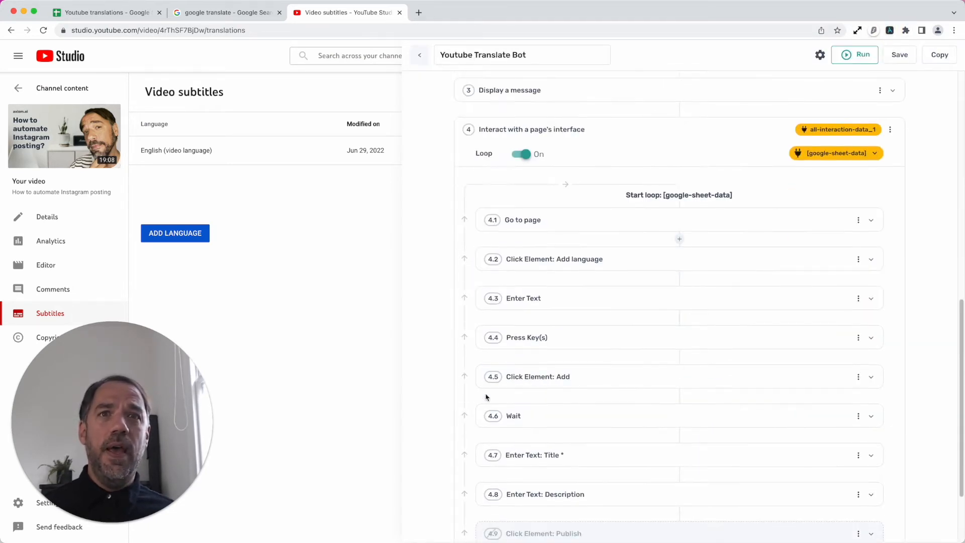
pyautogui.scroll(-3, 487, 397)
pyautogui.scroll(5, 487, 397)
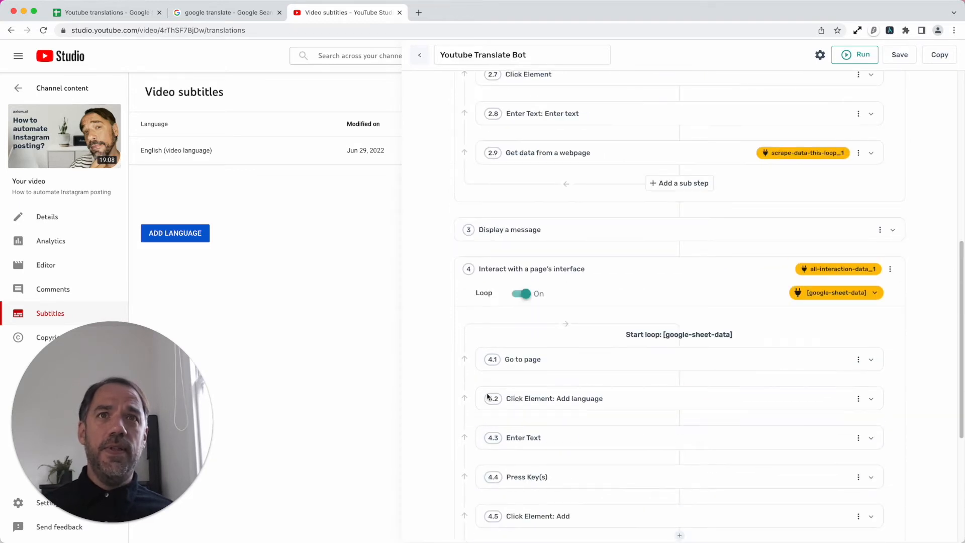
# - Expand sub-step 4.1 Go to page and compare its URL with the video ID part of the subtitles page address
pyautogui.scroll(-1, 487, 397)
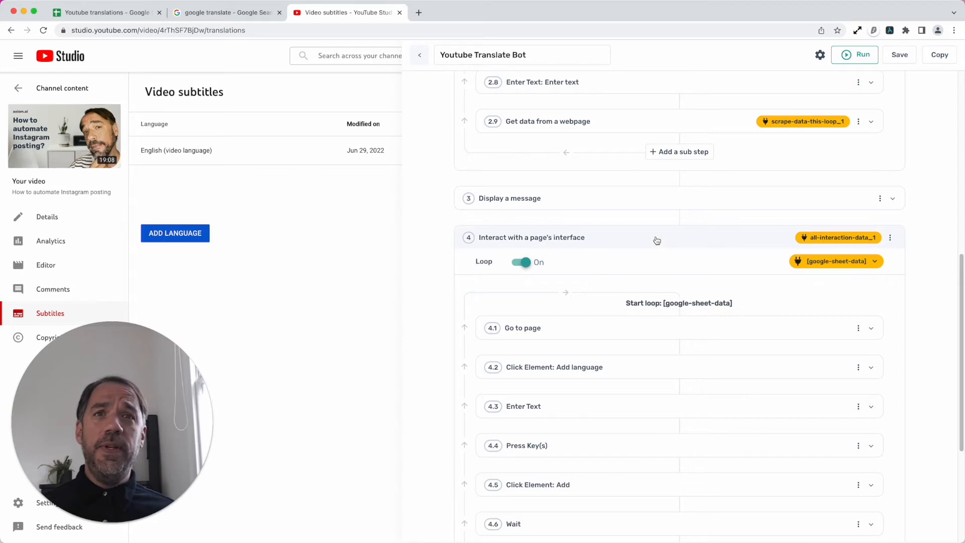
pyautogui.click(618, 328)
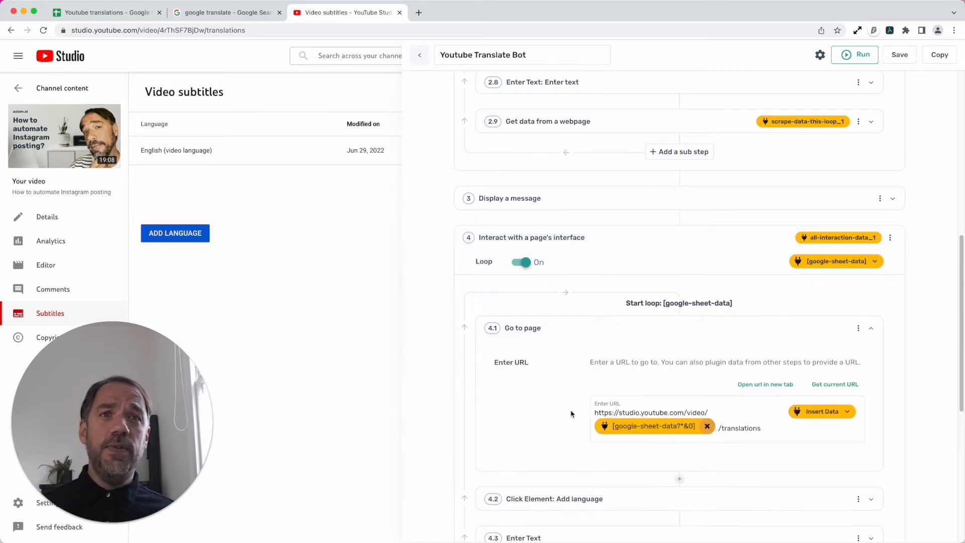
pyautogui.scroll(-2, 572, 415)
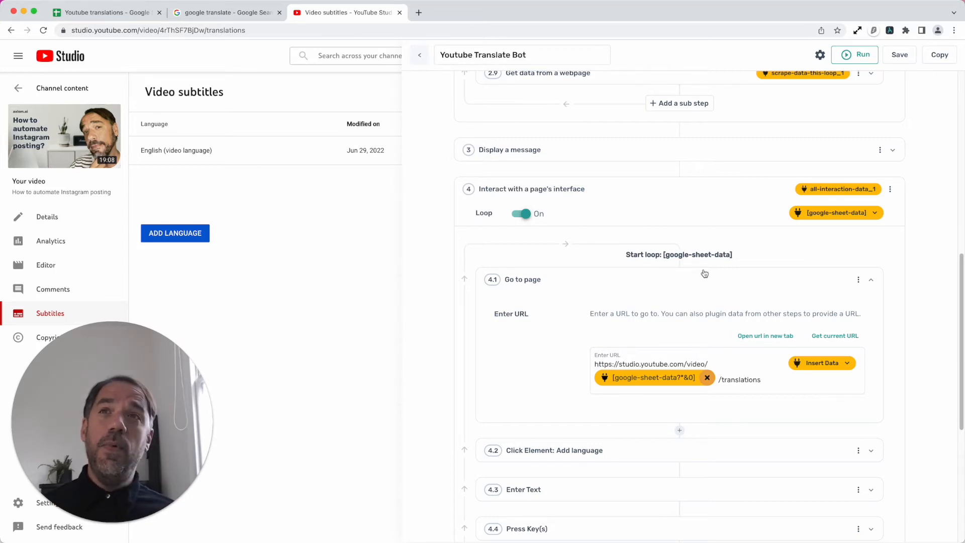
pyautogui.click(269, 32)
pyautogui.moveTo(269, 32); pyautogui.dragTo(61, 28)
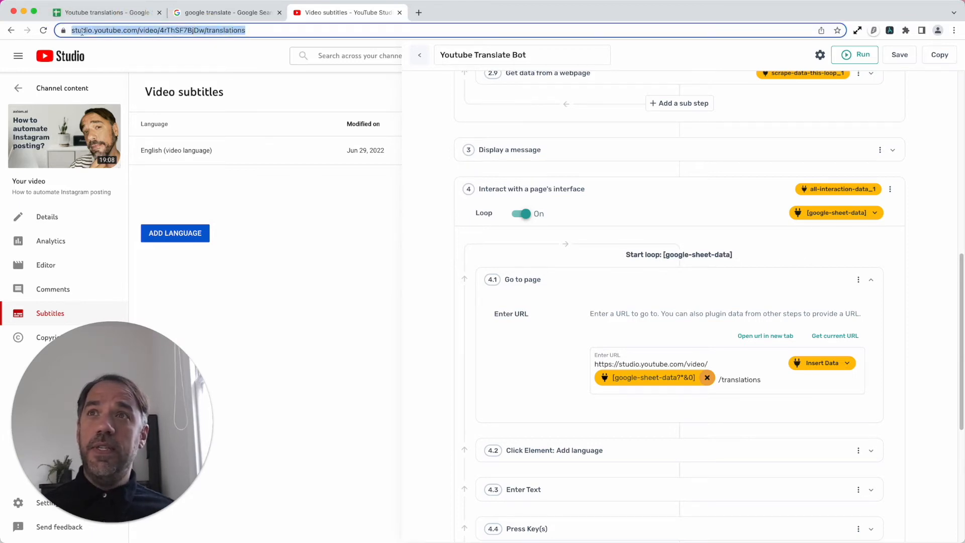
pyautogui.click(129, 33)
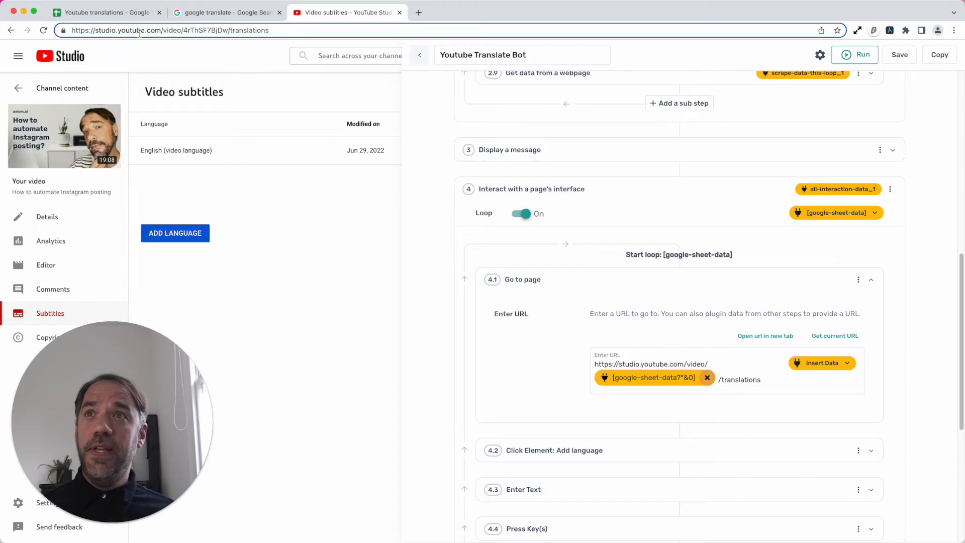
pyautogui.click(171, 31)
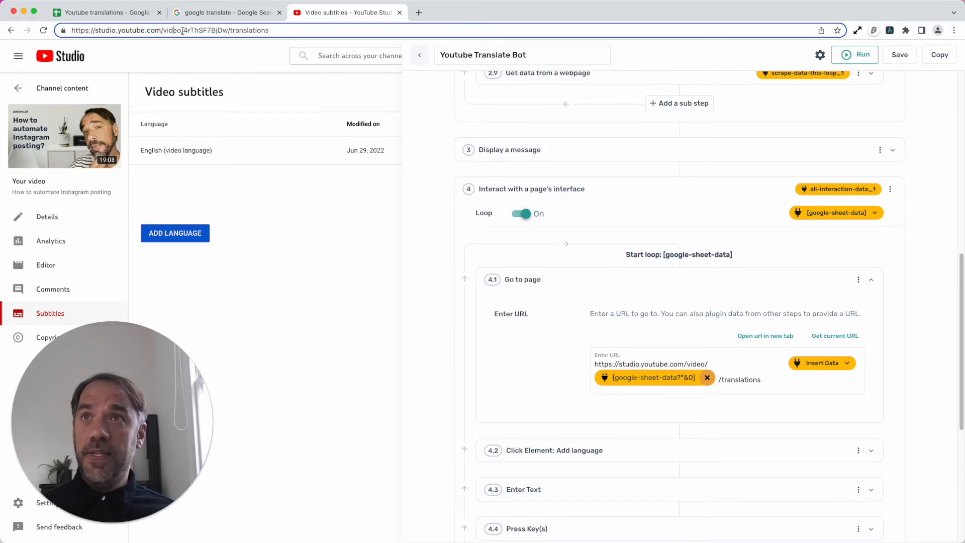
pyautogui.moveTo(183, 31); pyautogui.dragTo(224, 33)
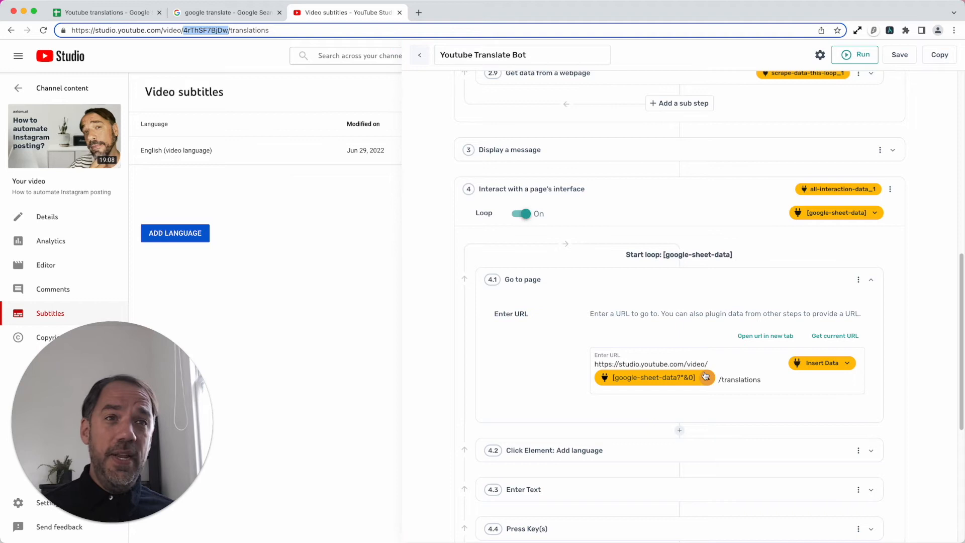
# - Replace the data token in sub-step 4.1's URL with column A of google-sheet-data, between /video/ and /translations
pyautogui.click(707, 377)
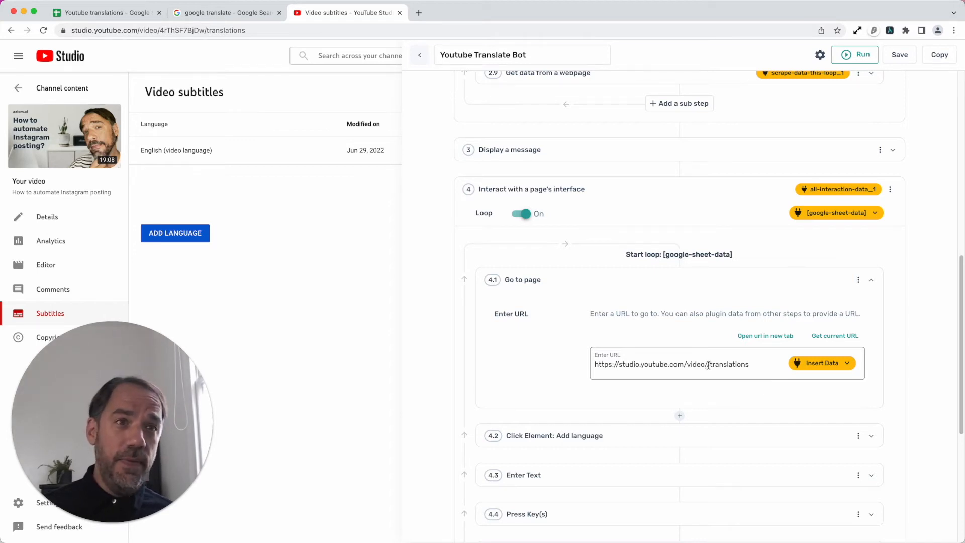
pyautogui.click(825, 368)
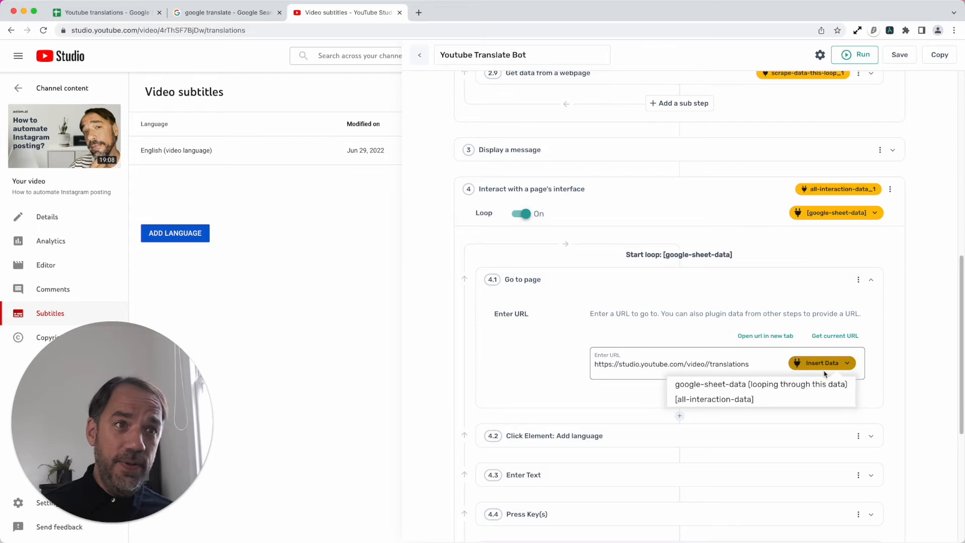
pyautogui.click(818, 387)
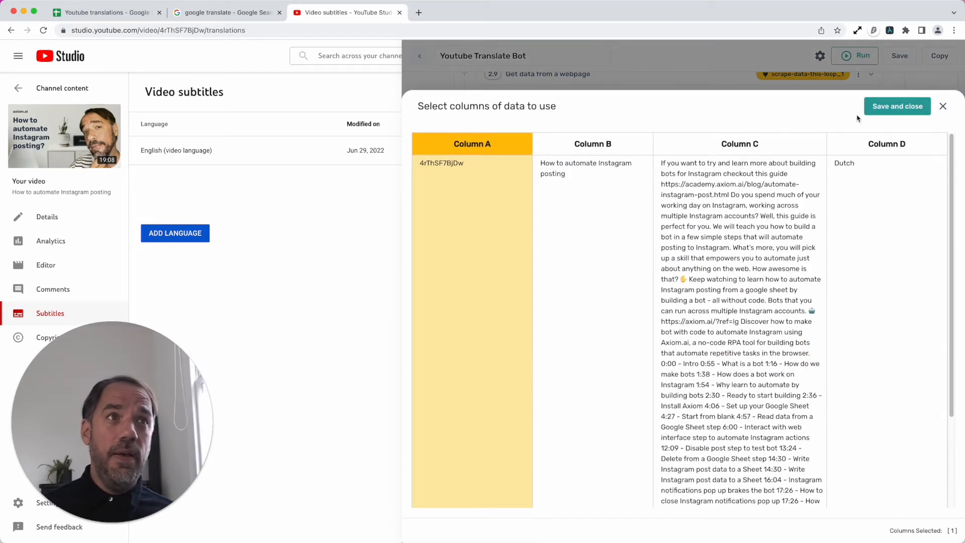
pyautogui.click(869, 108)
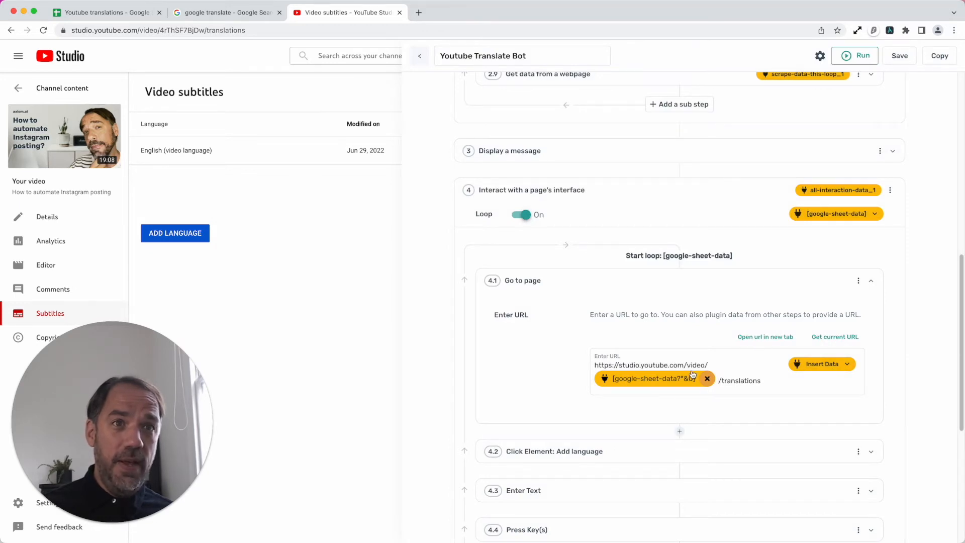
pyautogui.moveTo(764, 380); pyautogui.dragTo(583, 342)
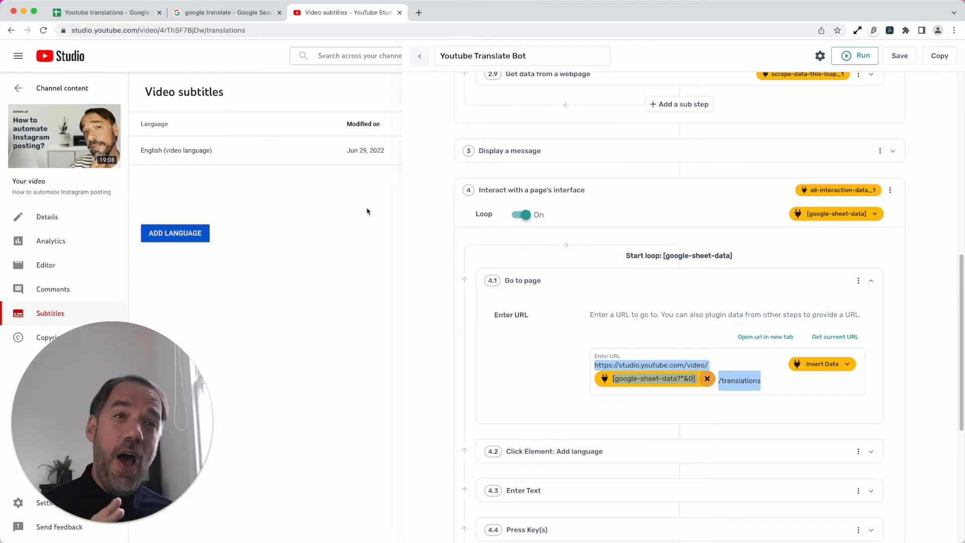
# - Switch to the Youtube translations sheet and review the video IDs in column A
pyautogui.click(127, 14)
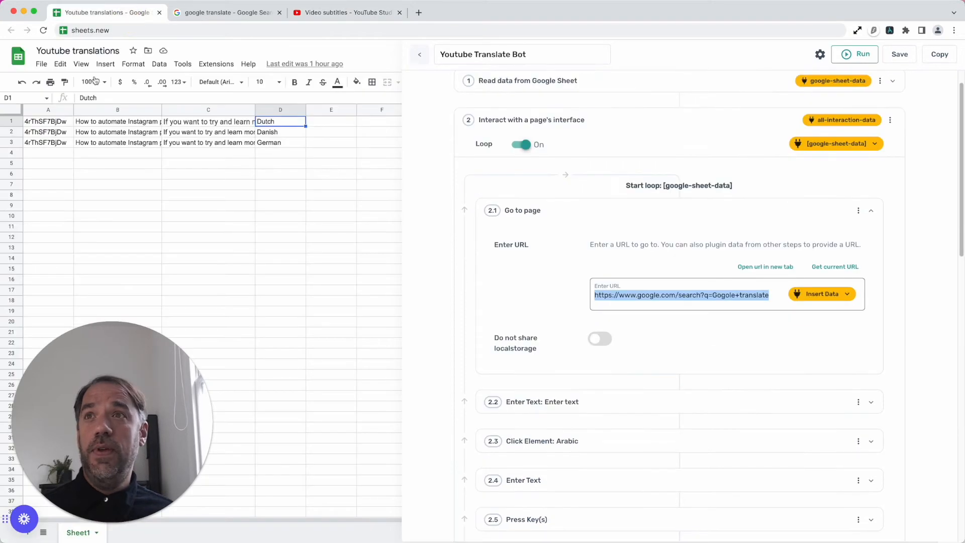
pyautogui.click(52, 146)
pyautogui.click(48, 153)
pyautogui.moveTo(47, 213); pyautogui.dragTo(49, 227)
pyautogui.click(52, 280)
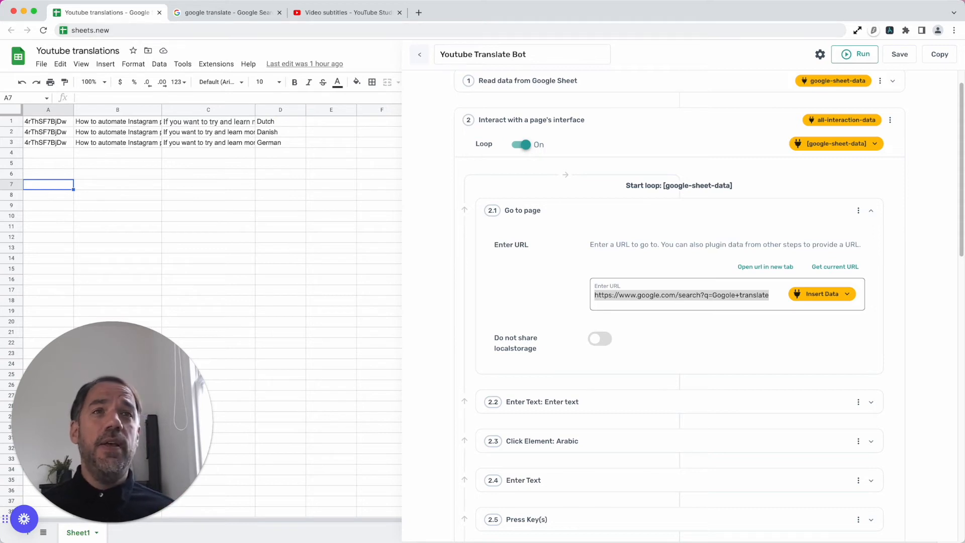
pyautogui.click(710, 285)
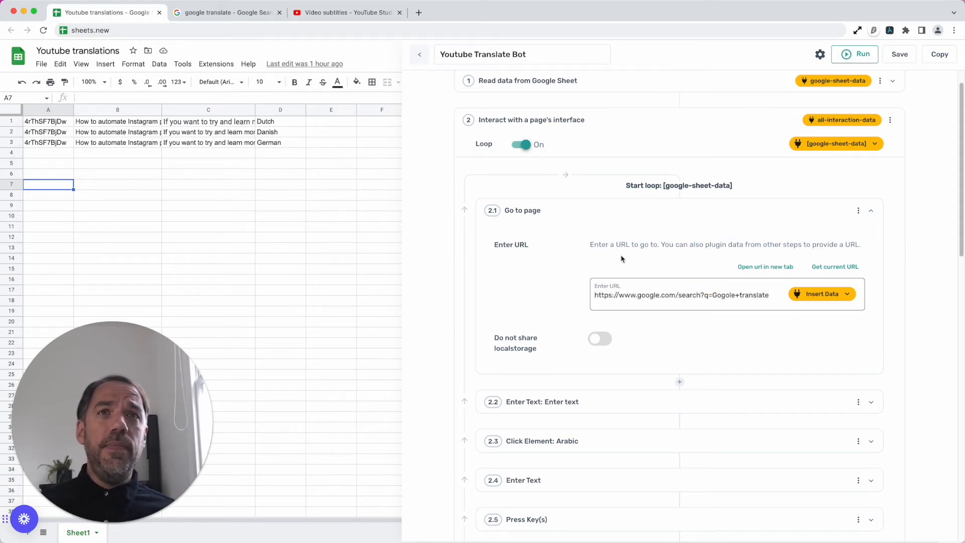
pyautogui.scroll(-1, 619, 262)
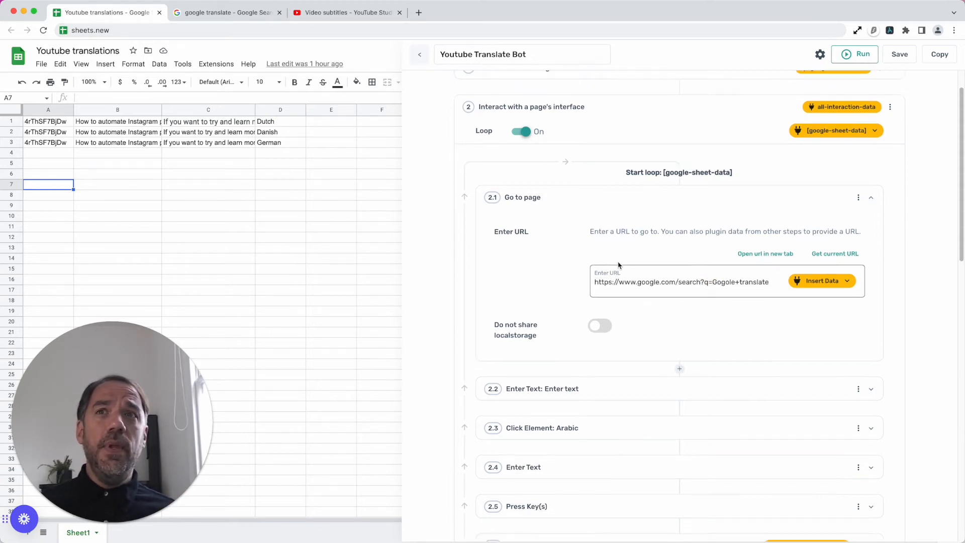
# - Return to the YouTube Studio subtitles page, examine sub-step 4.2 Click Element: Add language, and hide the bot builder
pyautogui.click(308, 13)
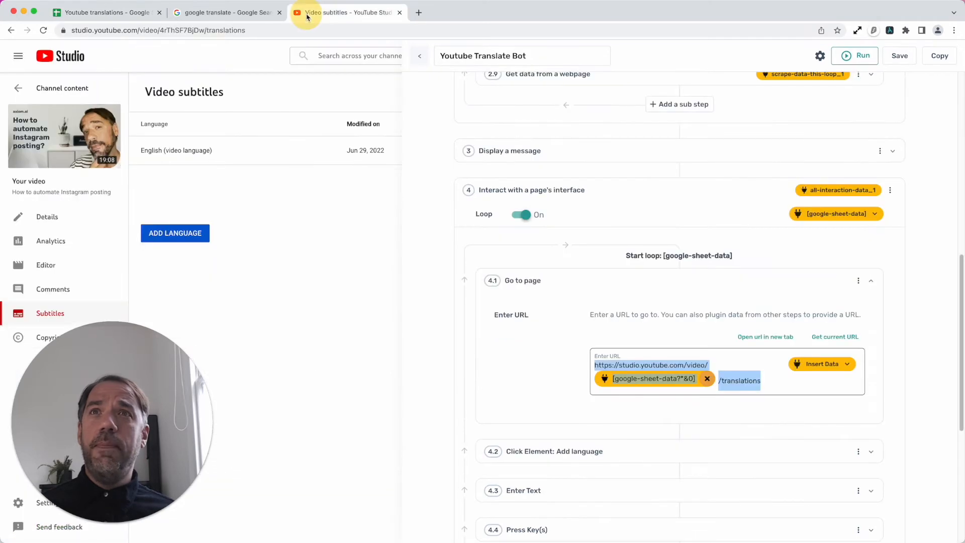
pyautogui.click(652, 289)
pyautogui.click(658, 283)
pyautogui.click(658, 285)
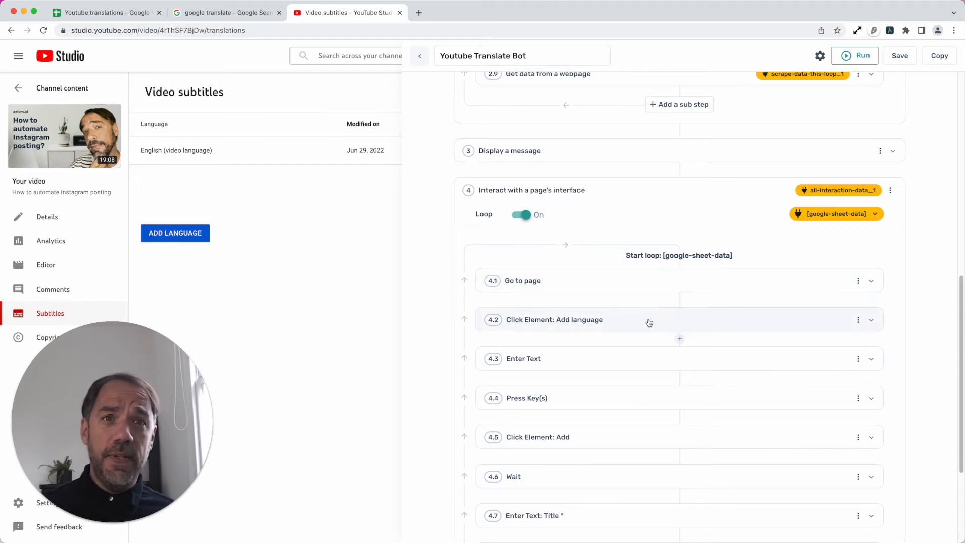
pyautogui.click(648, 323)
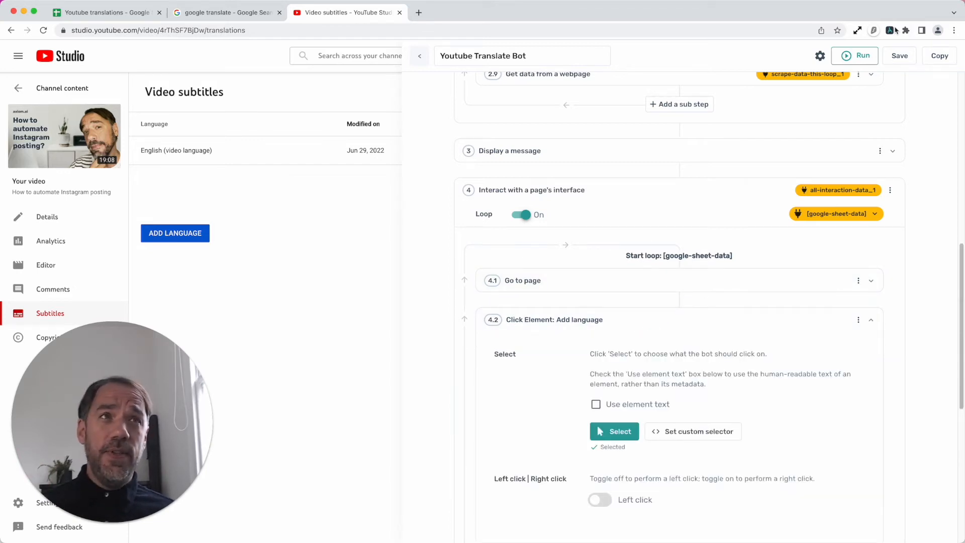
pyautogui.click(891, 31)
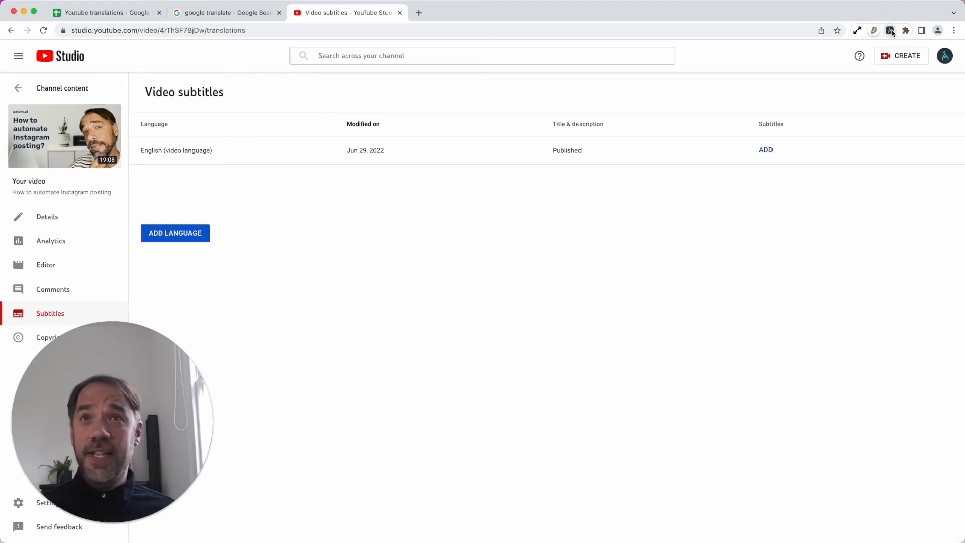
pyautogui.click(891, 31)
pyautogui.click(890, 31)
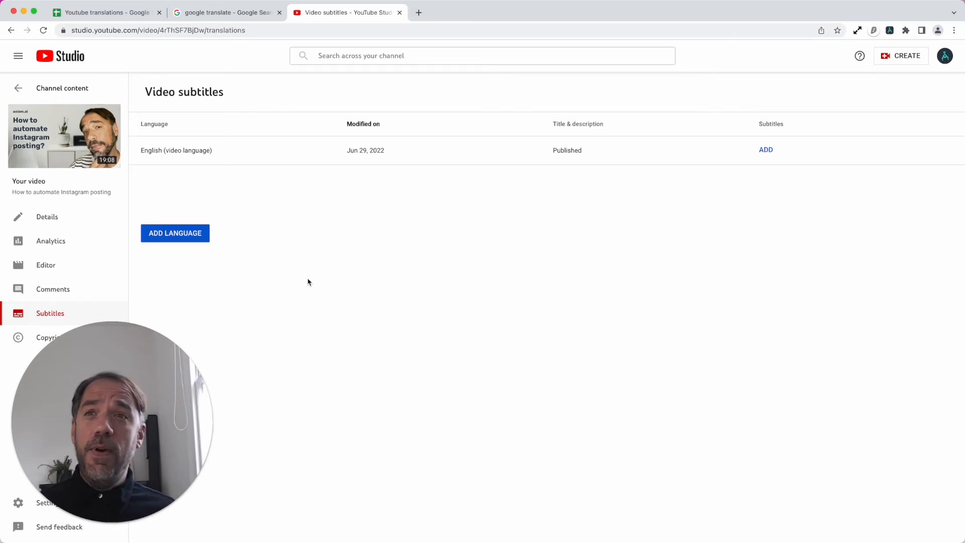
# - Add Bodo to the video's subtitle languages, looking up BODO LANGUAGE with a web search in a new tab
pyautogui.click(184, 238)
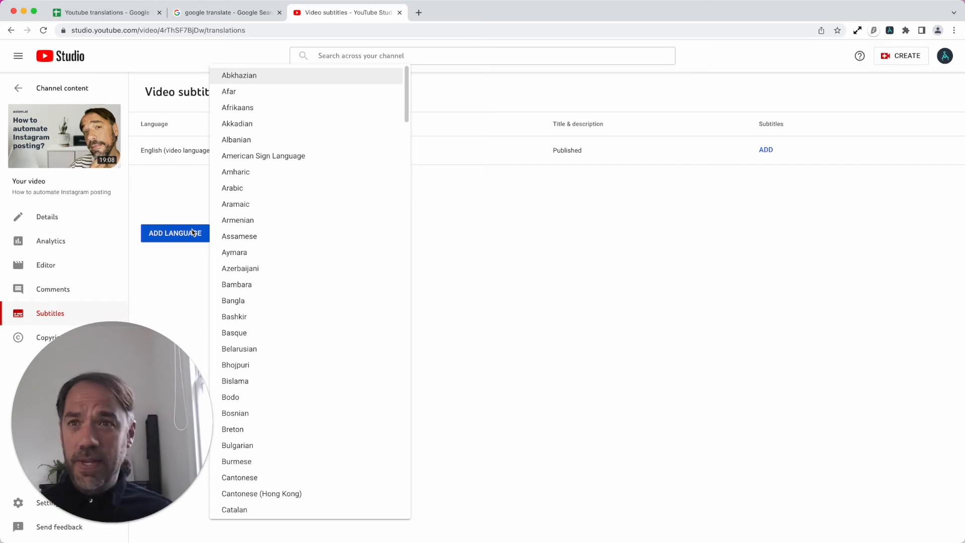
pyautogui.write('bo')
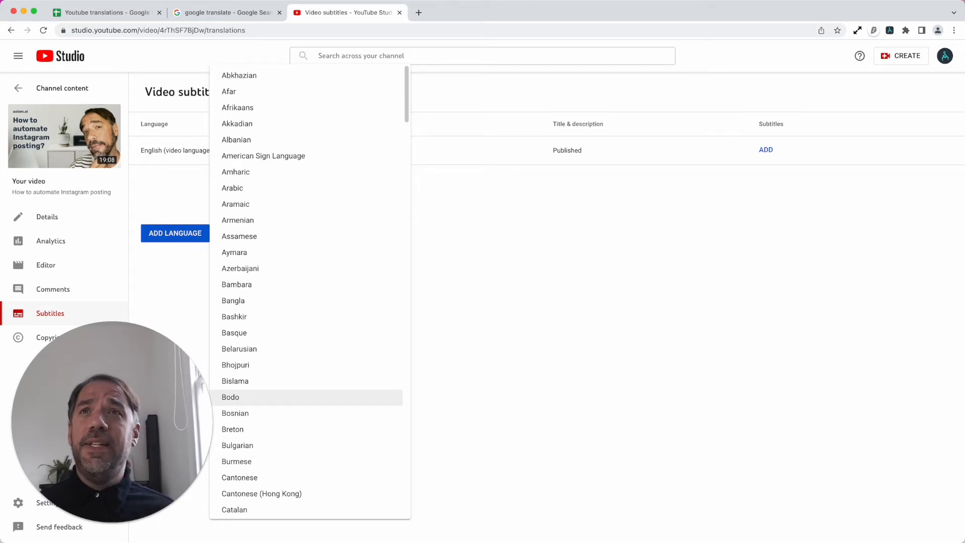
pyautogui.click(419, 12)
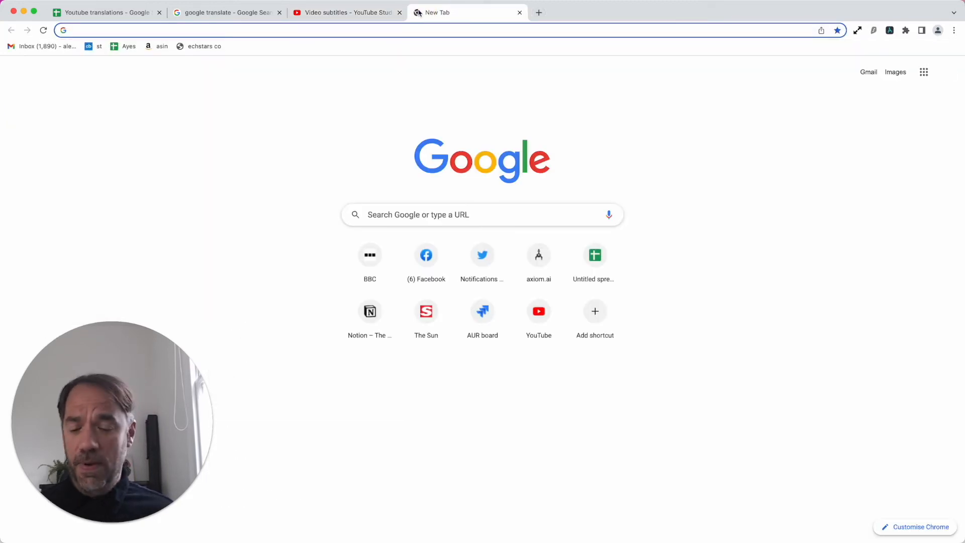
pyautogui.write('BODO LANGUAGE')
pyautogui.press('Return')
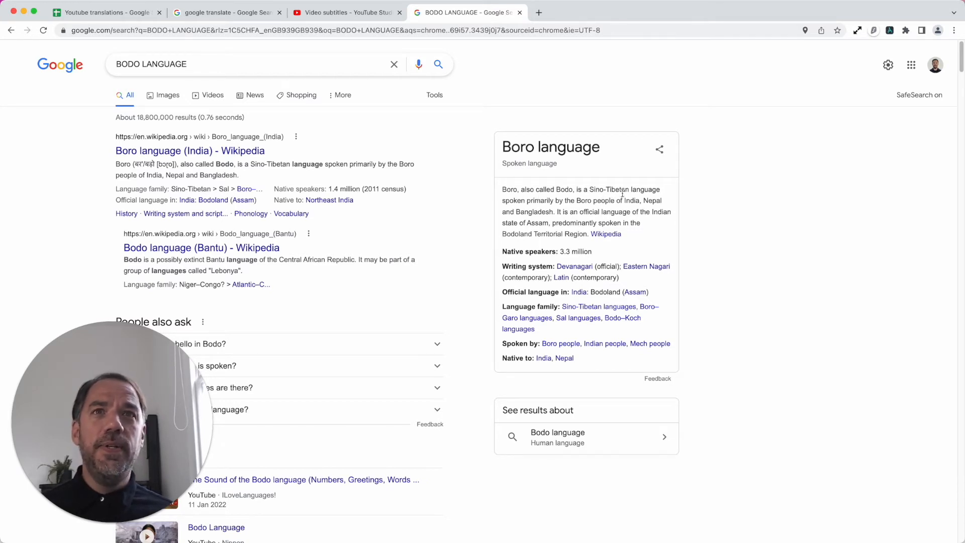
pyautogui.click(329, 13)
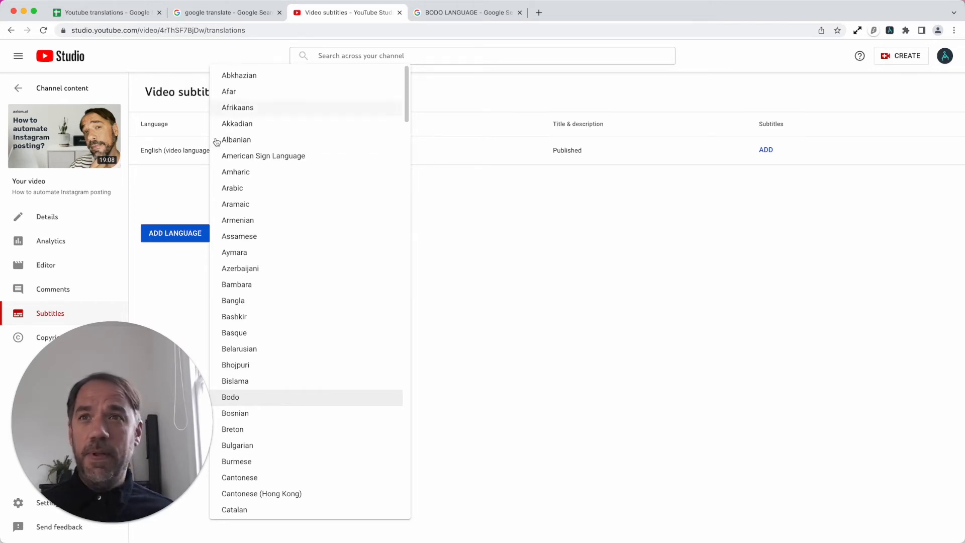
pyautogui.click(271, 399)
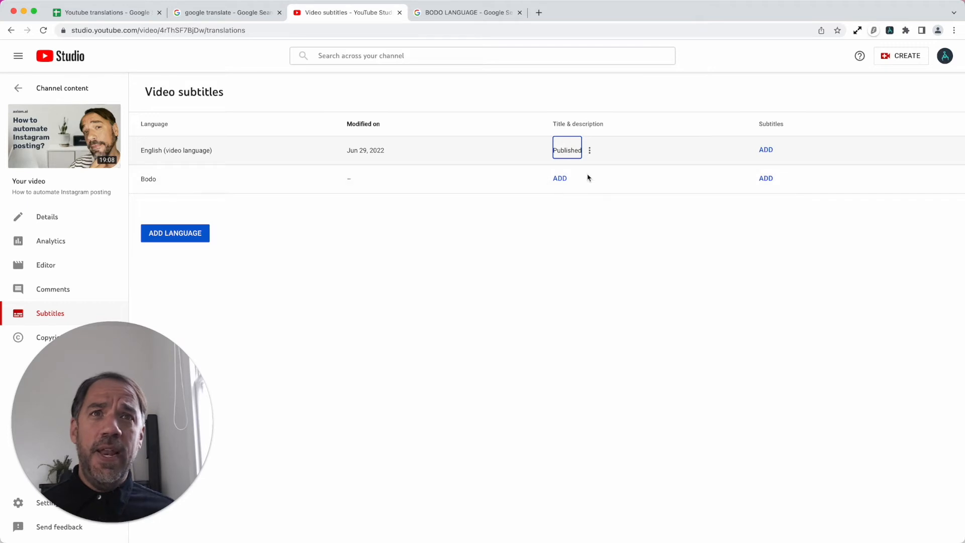
# - Reopen the bot builder and reselect the page's Add Language button as sub-step 4.2's element, letting the bot activate it now
pyautogui.click(889, 31)
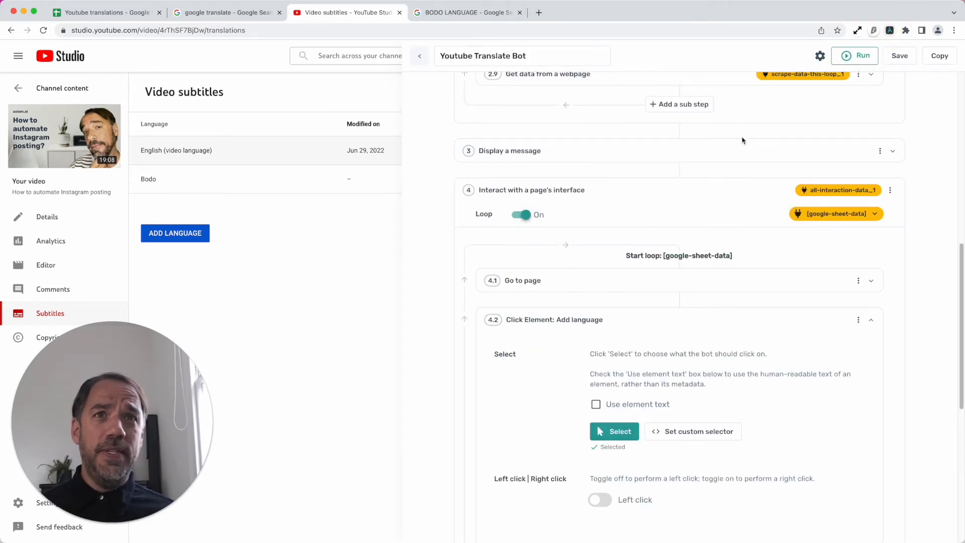
pyautogui.click(643, 324)
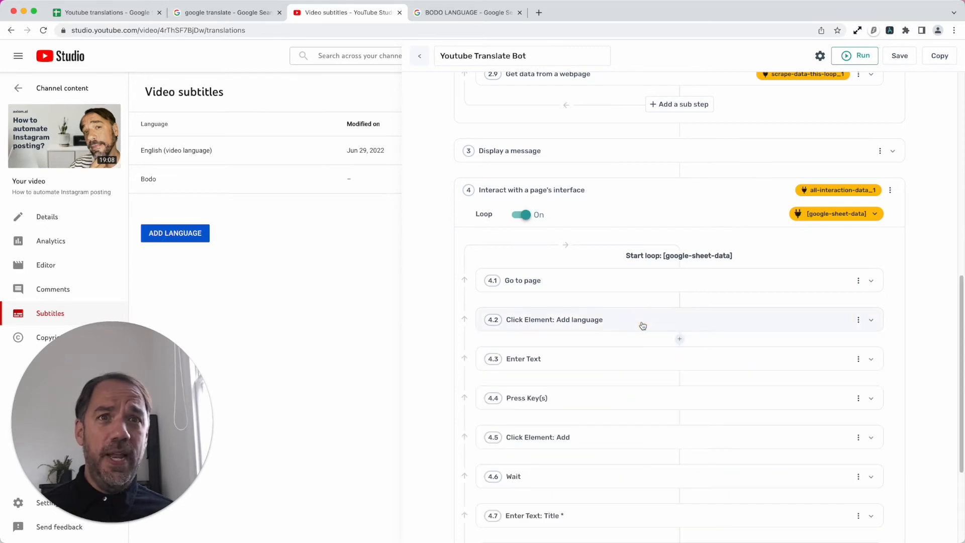
pyautogui.scroll(-5, 642, 326)
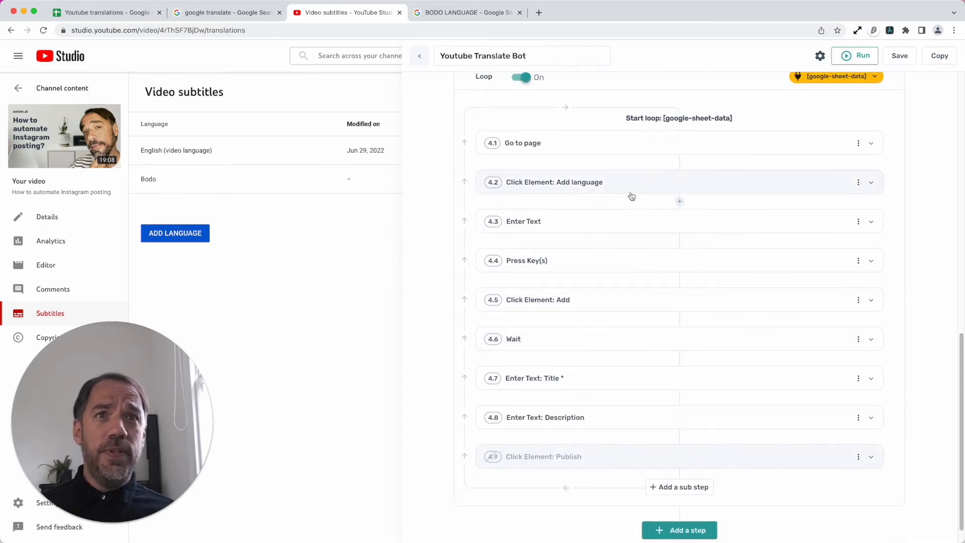
pyautogui.click(631, 187)
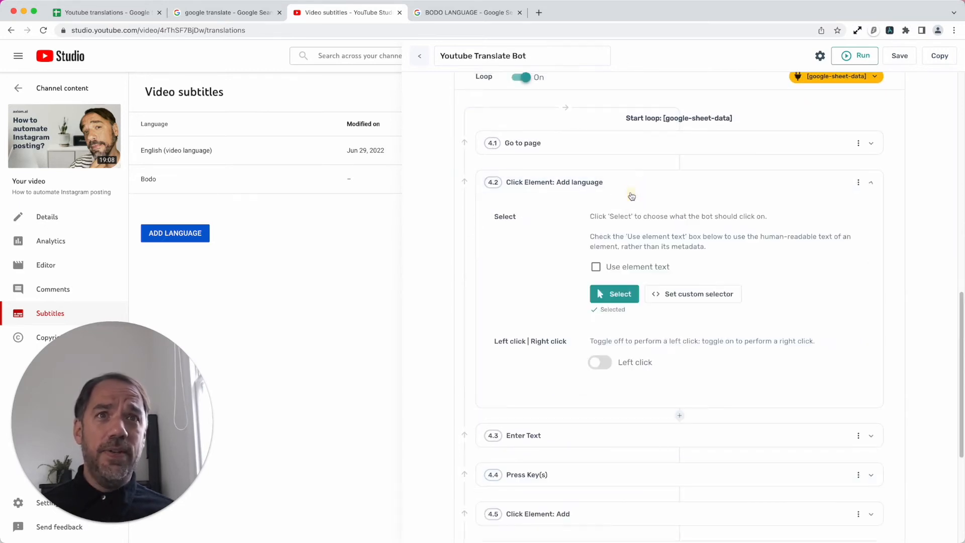
pyautogui.click(619, 301)
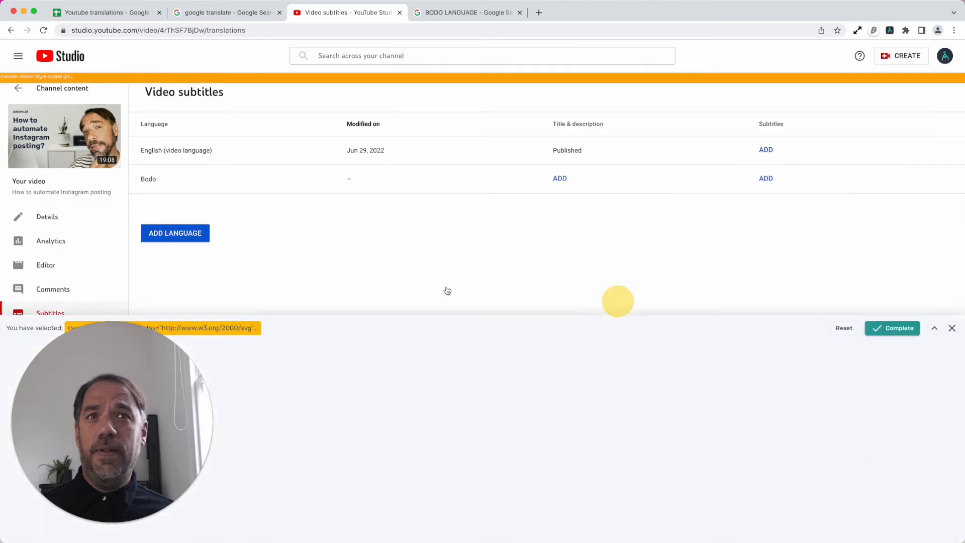
pyautogui.click(203, 233)
pyautogui.click(908, 531)
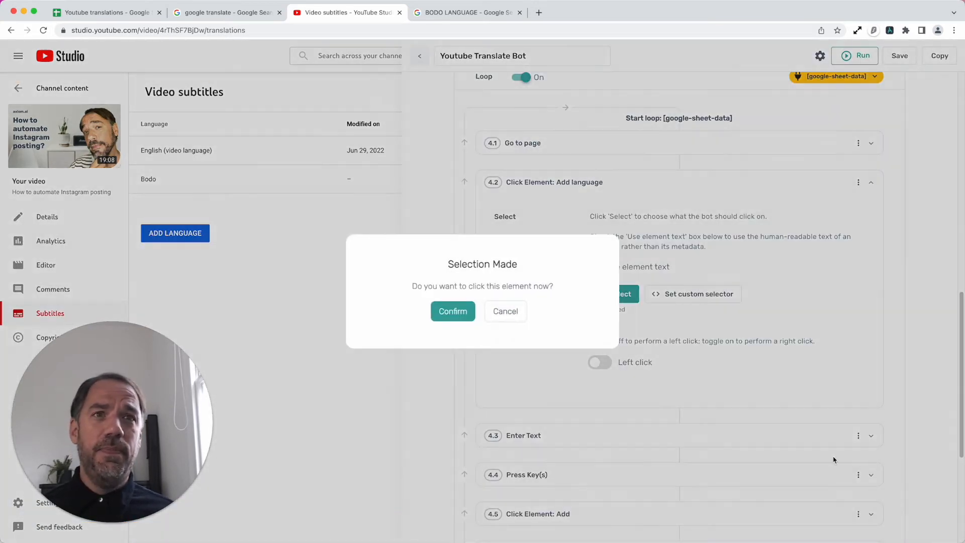
pyautogui.click(458, 316)
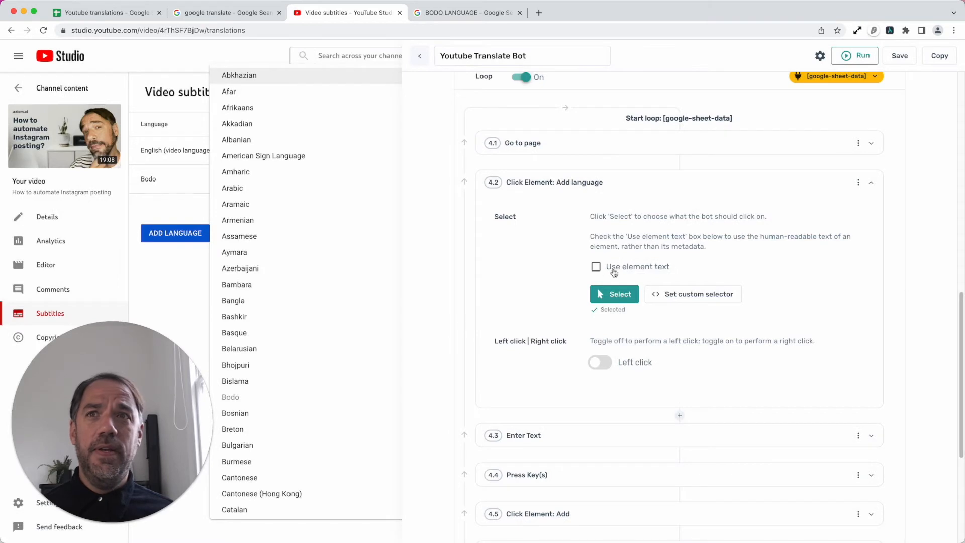
# - Replace the text input of sub-step 4.3 Enter Text with column D of google-sheet-data, the target language
pyautogui.click(639, 189)
pyautogui.click(627, 222)
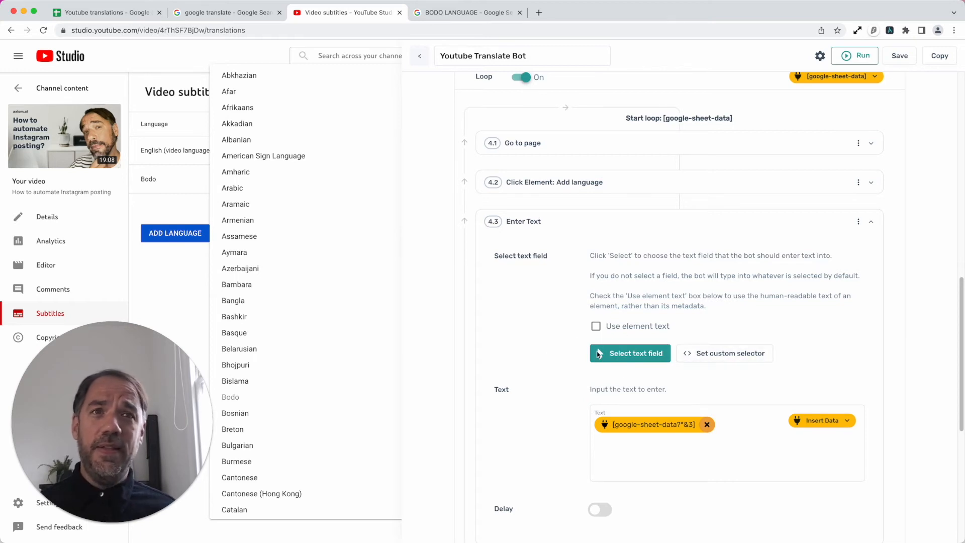
pyautogui.click(707, 424)
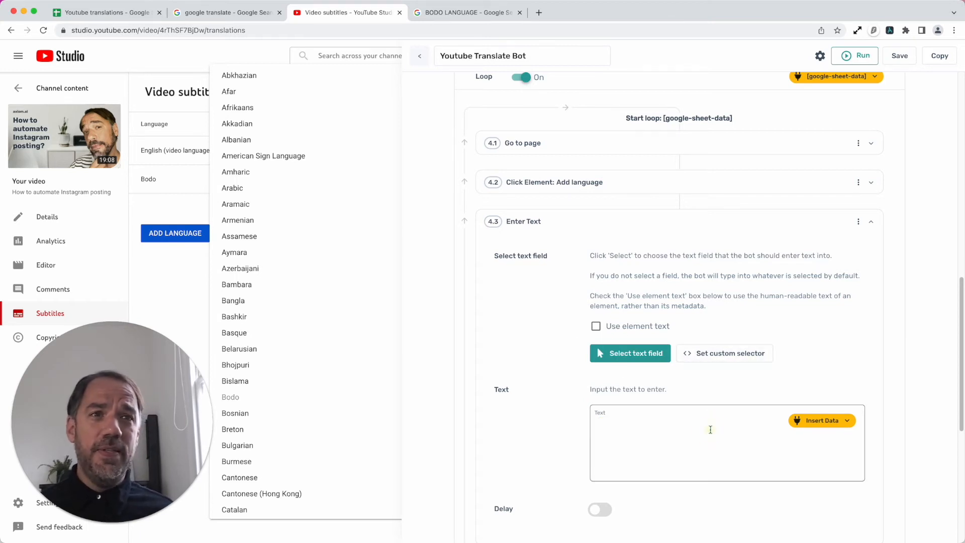
pyautogui.click(827, 421)
pyautogui.click(827, 443)
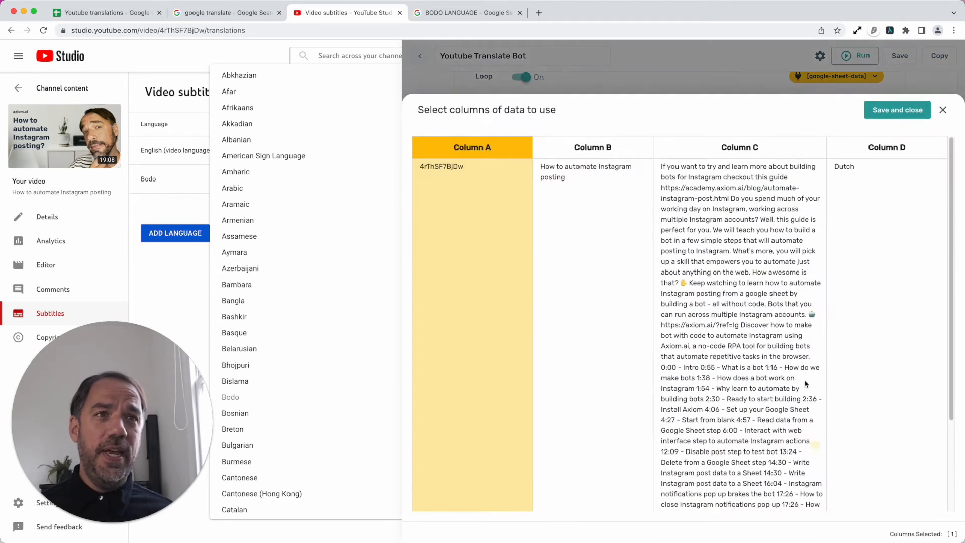
pyautogui.click(889, 145)
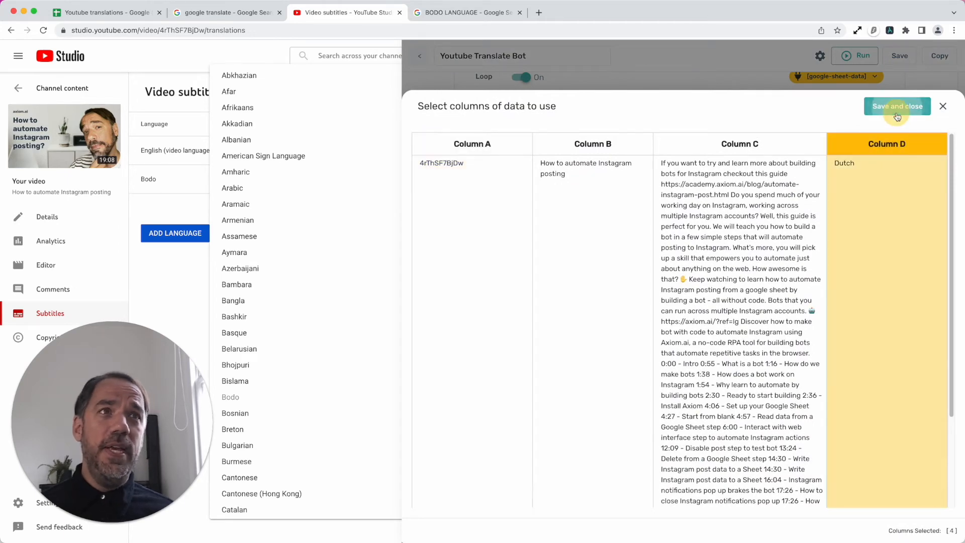
pyautogui.click(896, 106)
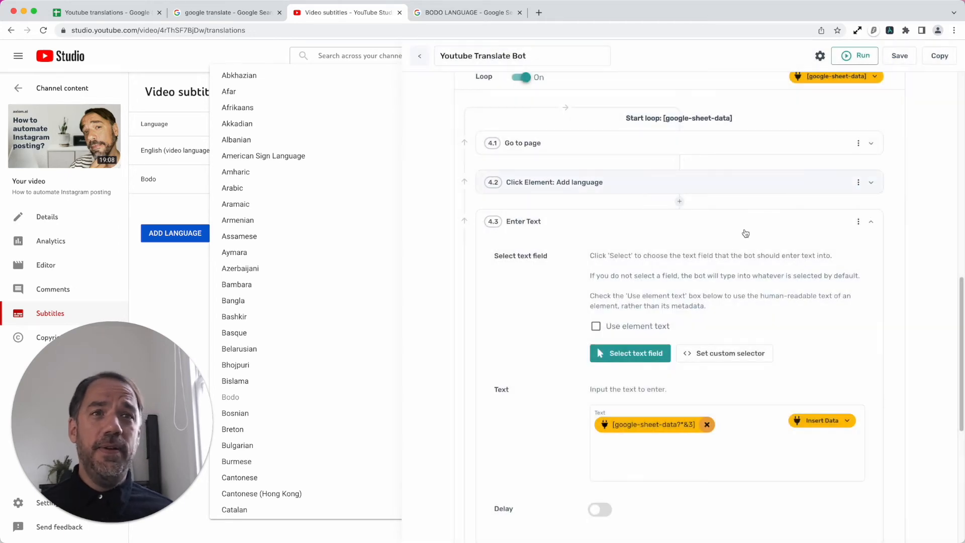
pyautogui.click(688, 230)
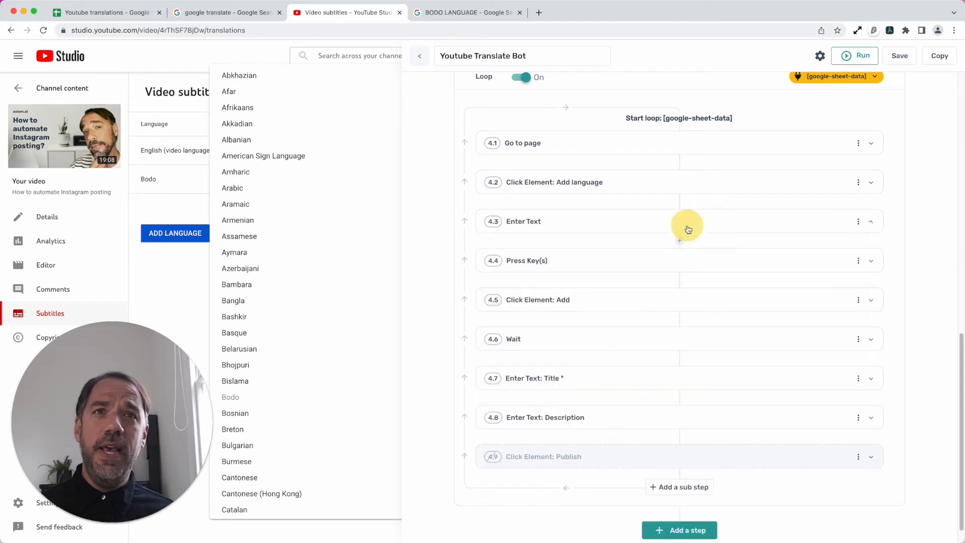
# - Review the recorded key in sub-step 4.4 Press Key(s), and dismiss the open language list on the subtitles page
pyautogui.click(657, 260)
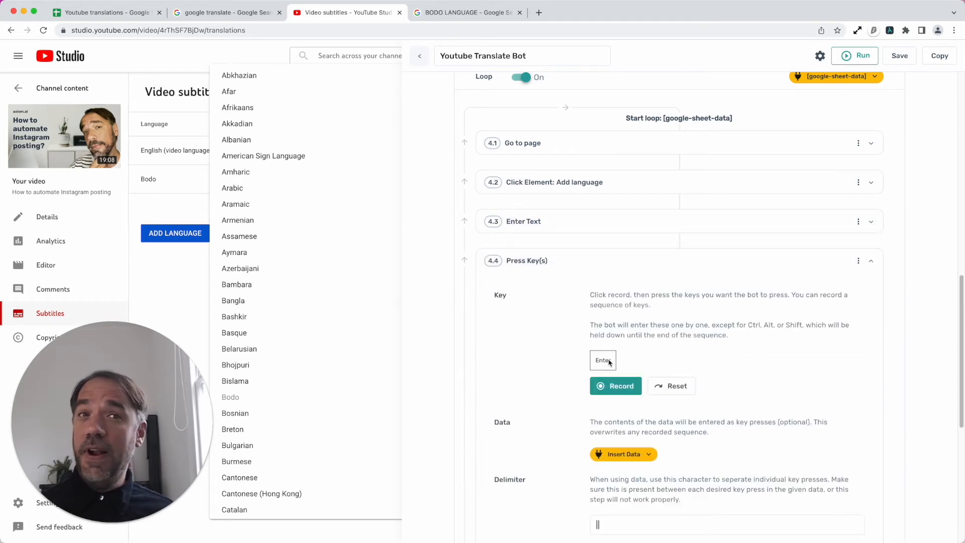
pyautogui.click(627, 264)
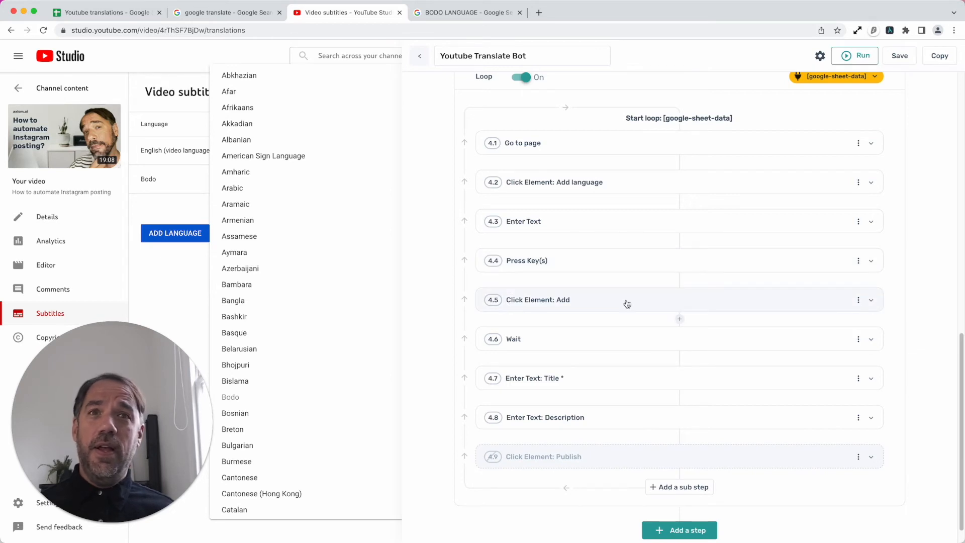
pyautogui.click(890, 30)
pyautogui.click(605, 243)
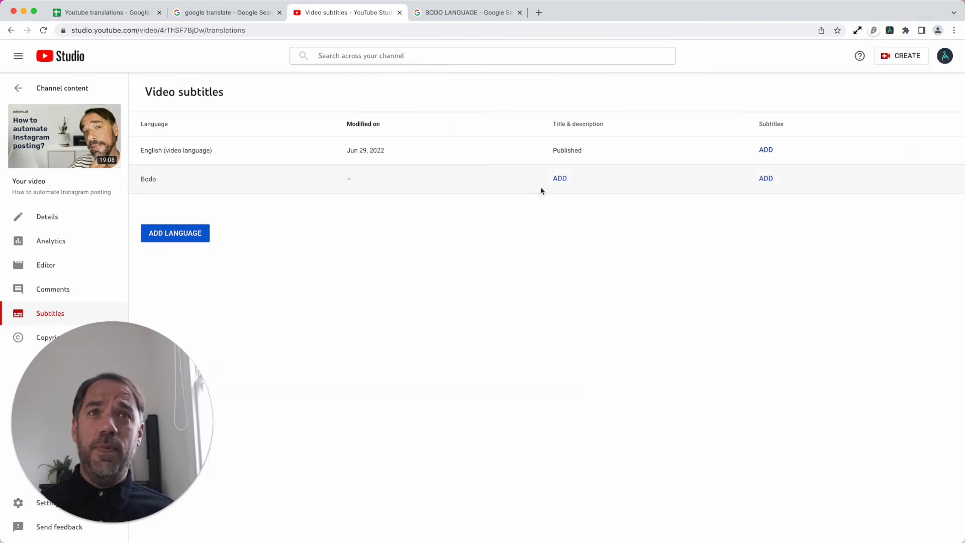
pyautogui.click(945, 56)
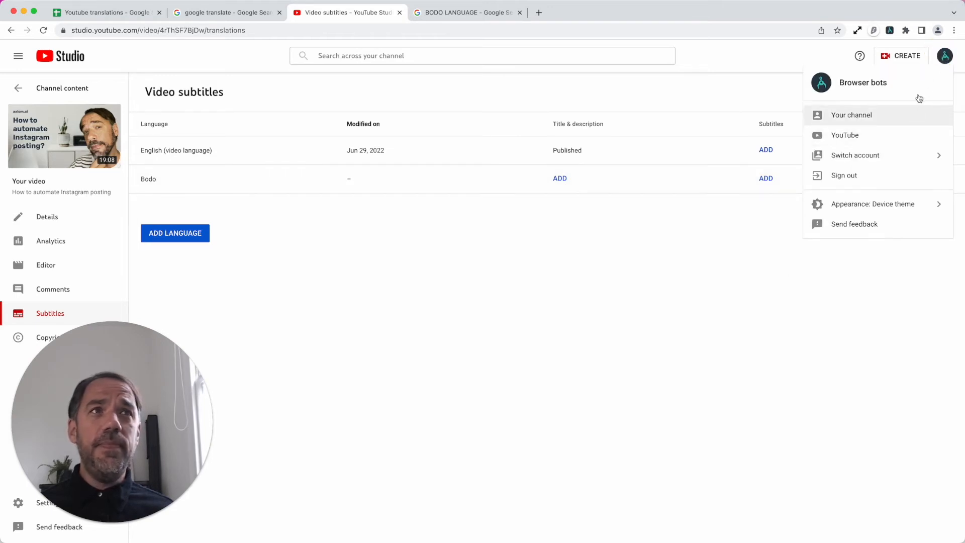
pyautogui.click(890, 31)
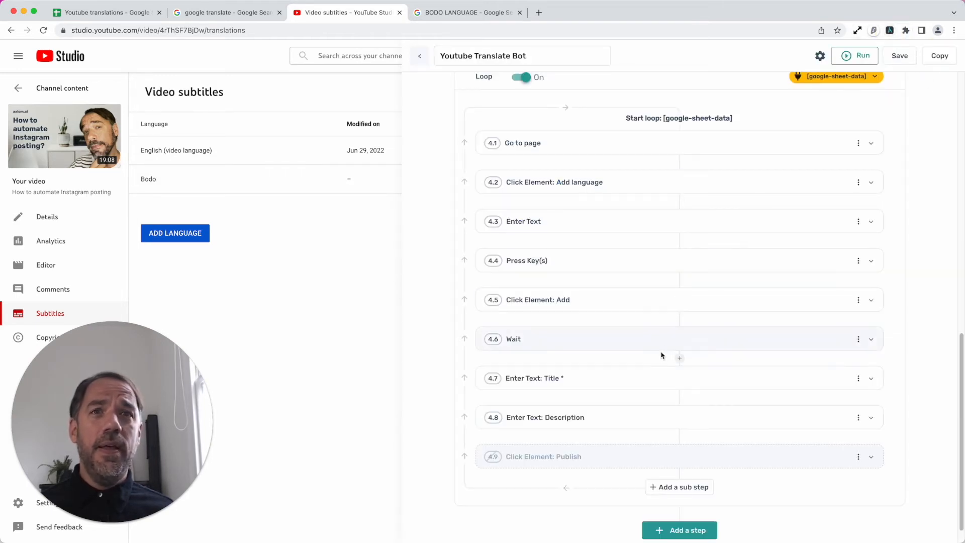
# - Reselect Bodo's Title & description Add link as the element of sub-step 4.5 Click Element: Add, letting the bot activate it now
pyautogui.click(650, 291)
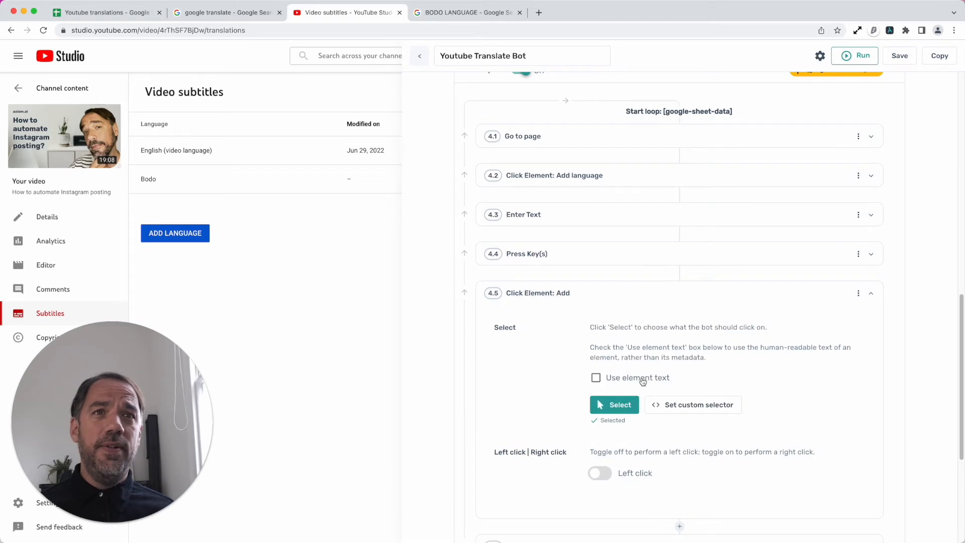
pyautogui.click(618, 403)
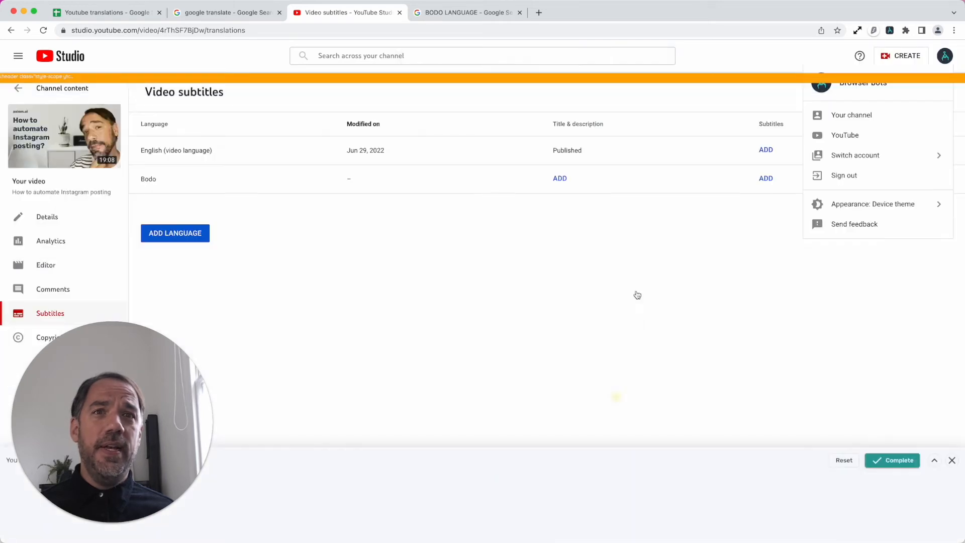
pyautogui.click(571, 181)
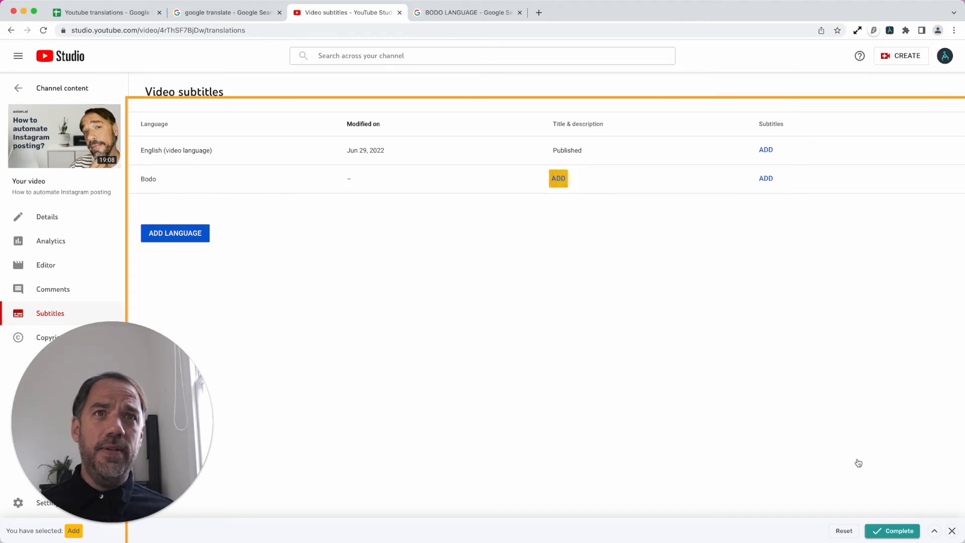
pyautogui.click(891, 530)
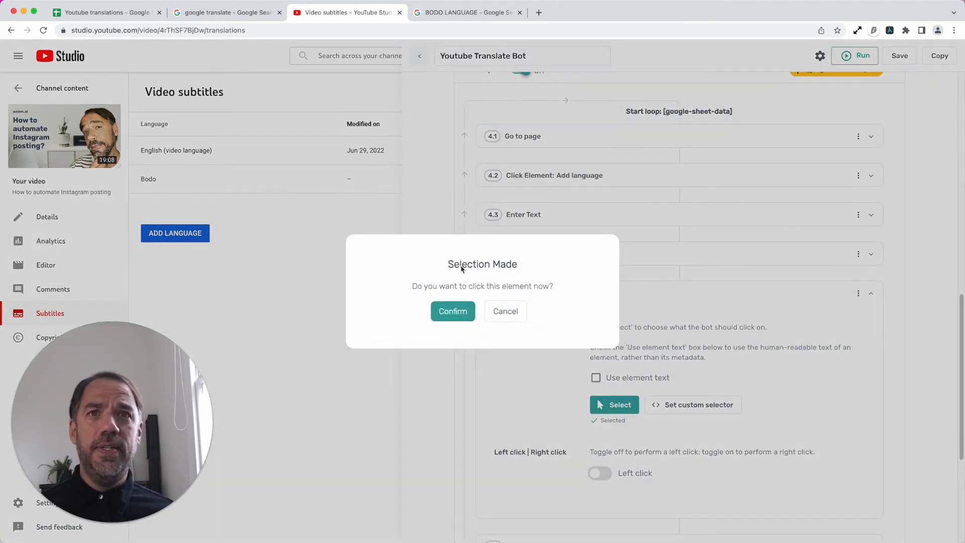
pyautogui.click(454, 307)
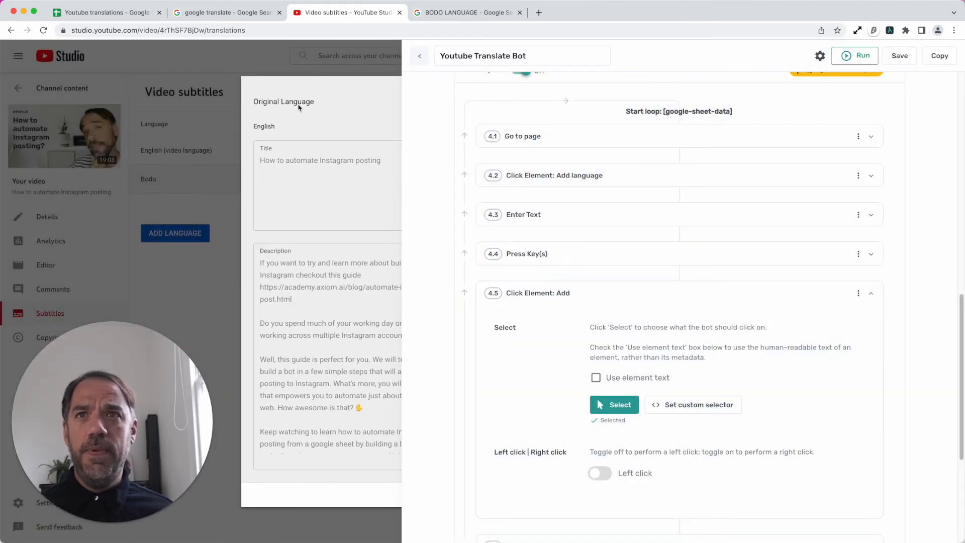
pyautogui.click(689, 303)
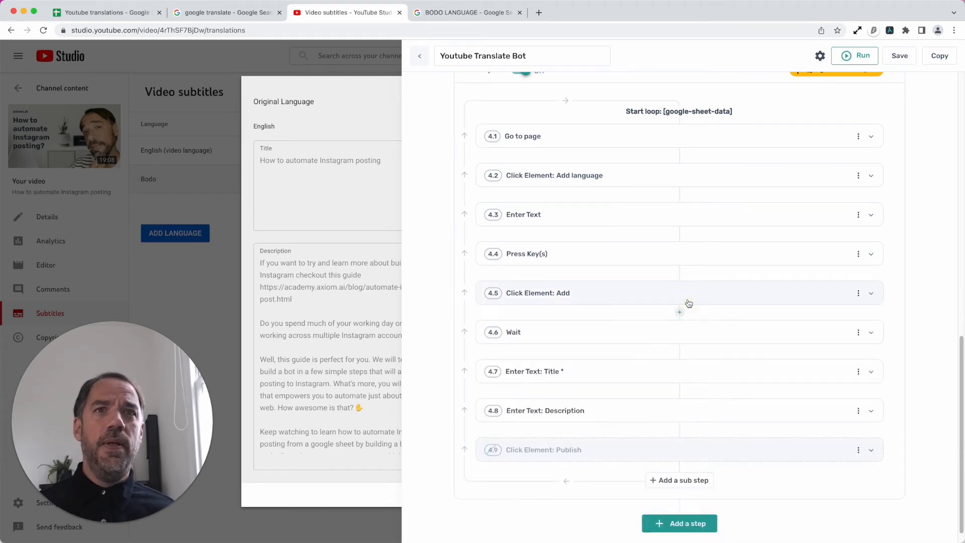
# - Examine the wait time in milliseconds set in sub-step 4.6 Wait
pyautogui.click(629, 331)
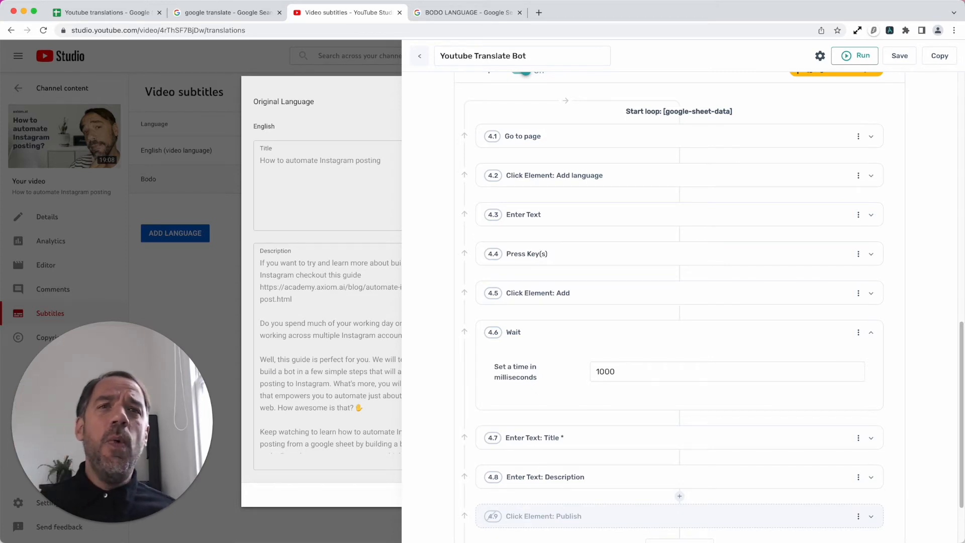
pyautogui.click(665, 341)
pyautogui.click(663, 338)
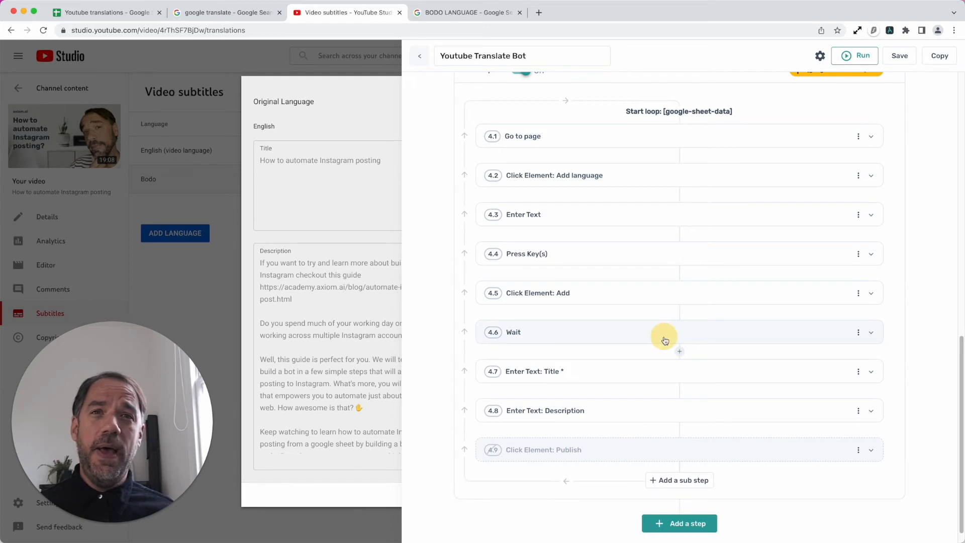
pyautogui.click(649, 375)
pyautogui.doubleClick(649, 374)
pyautogui.click(625, 336)
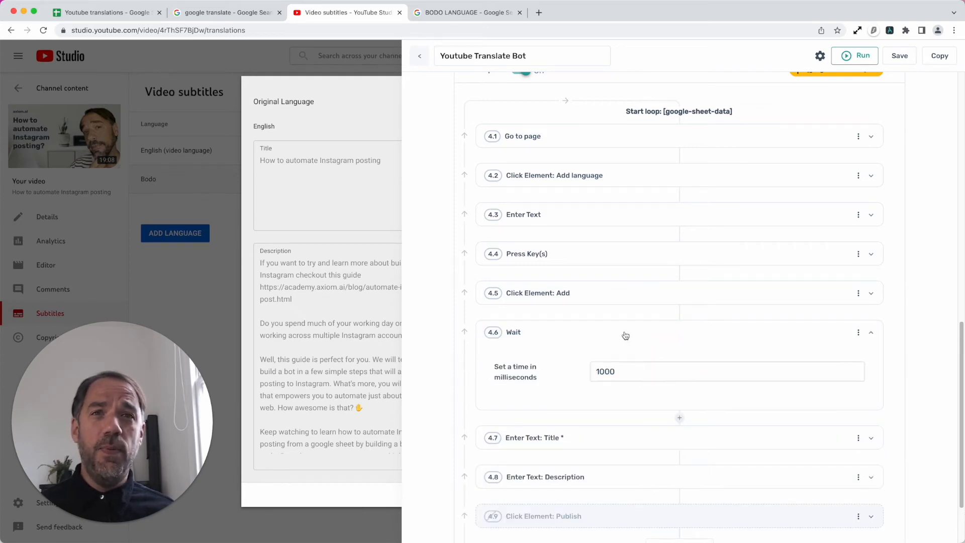
pyautogui.click(625, 336)
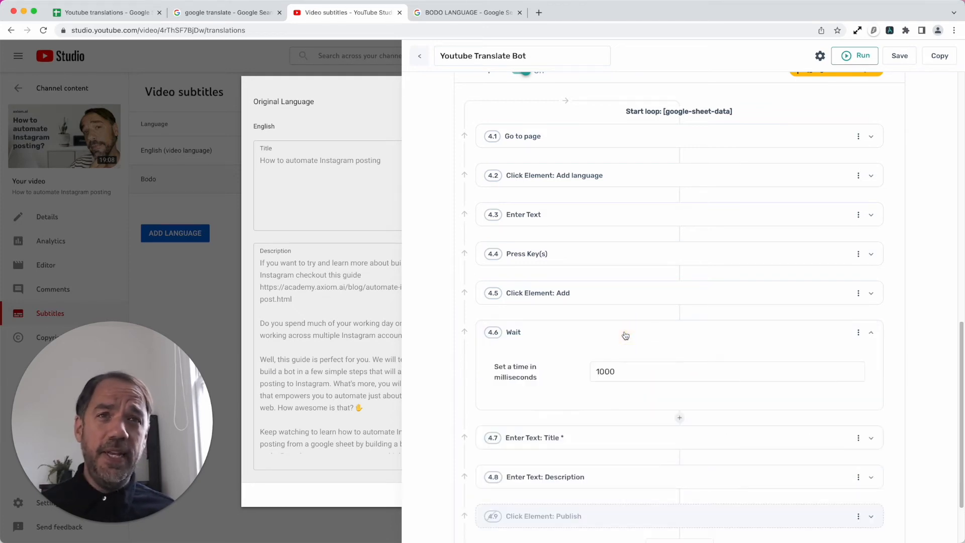
pyautogui.click(618, 337)
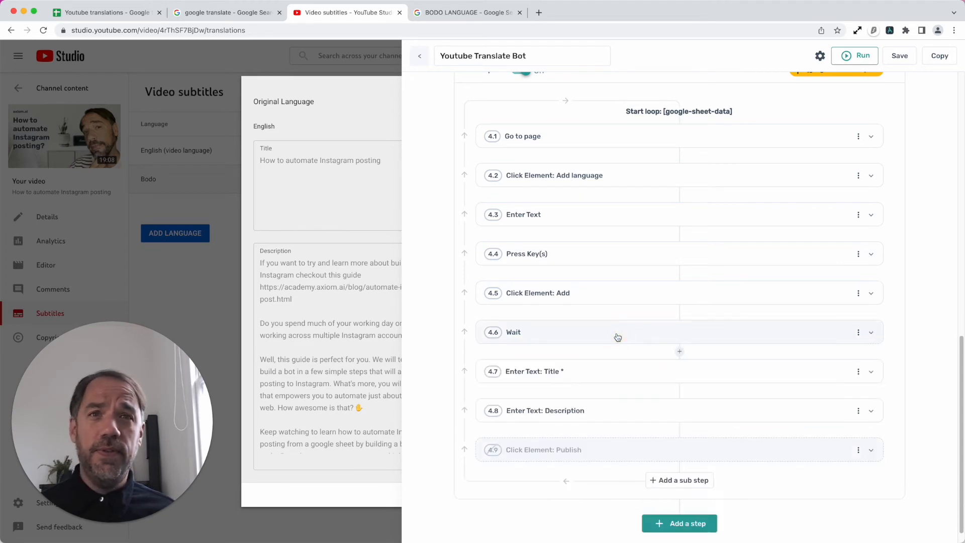
pyautogui.scroll(-1, 613, 392)
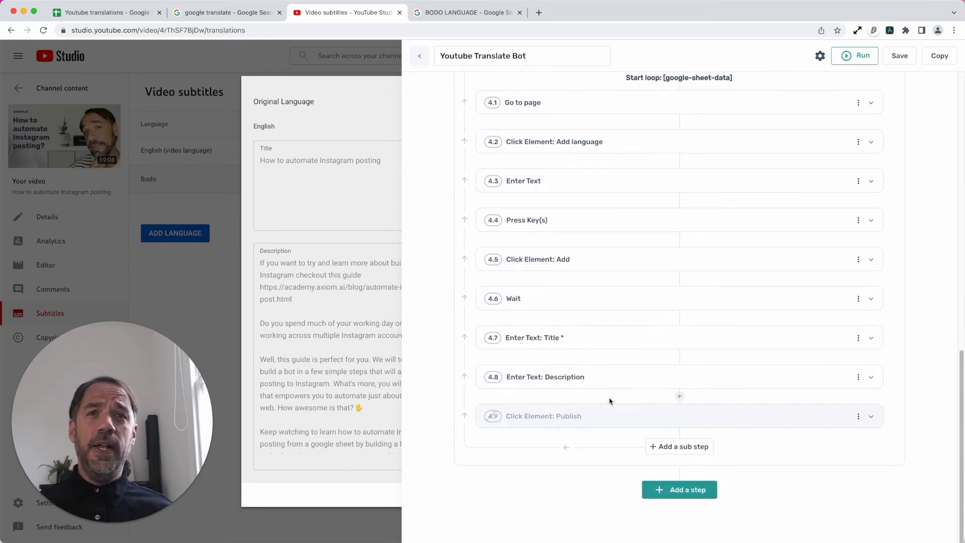
# - Hide the bot builder and examine the Bodo translation dialog's Title and Description fields
pyautogui.click(890, 31)
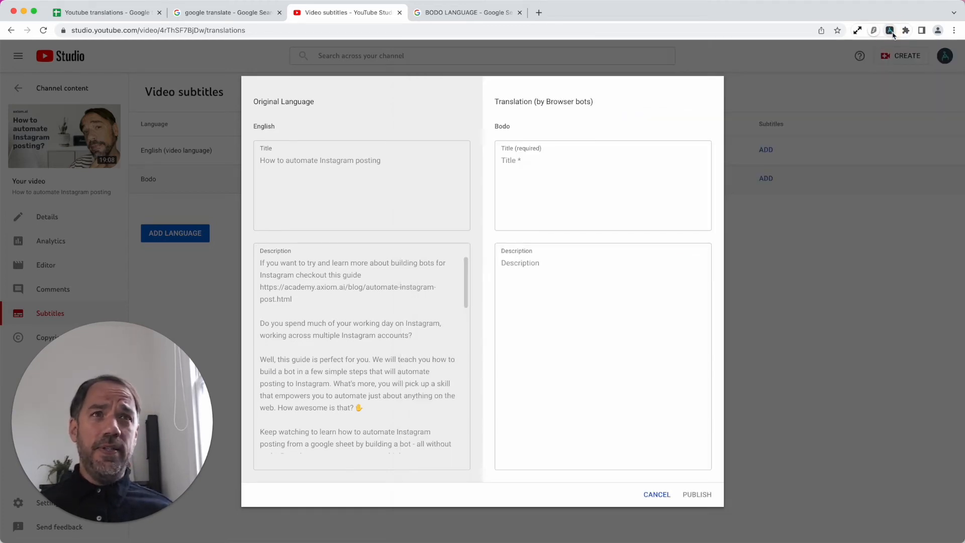
pyautogui.click(570, 184)
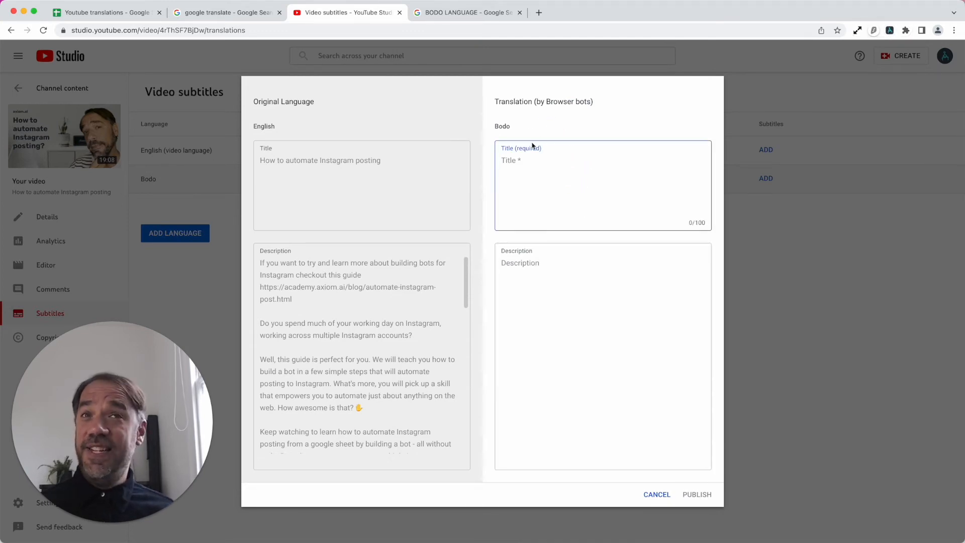
pyautogui.click(531, 284)
pyautogui.click(526, 187)
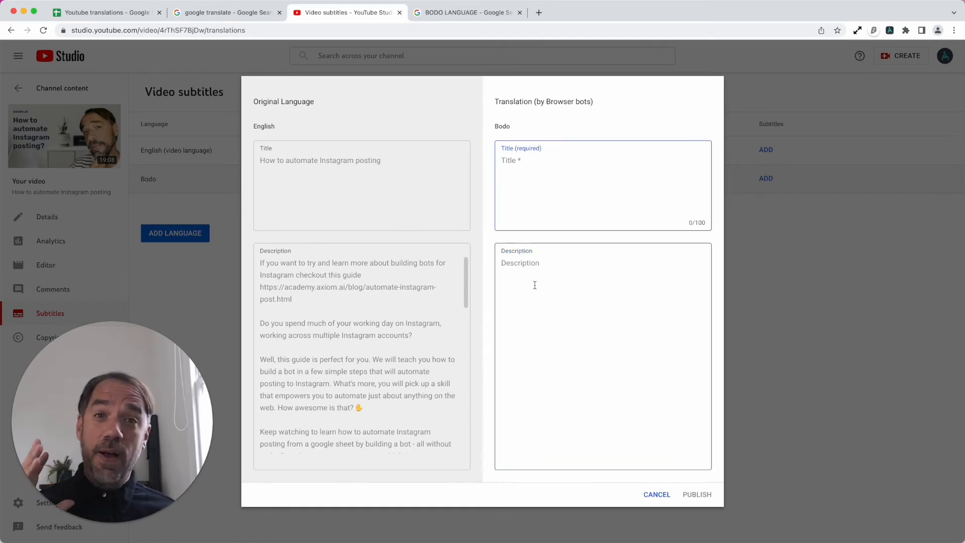
pyautogui.click(543, 266)
pyautogui.click(536, 180)
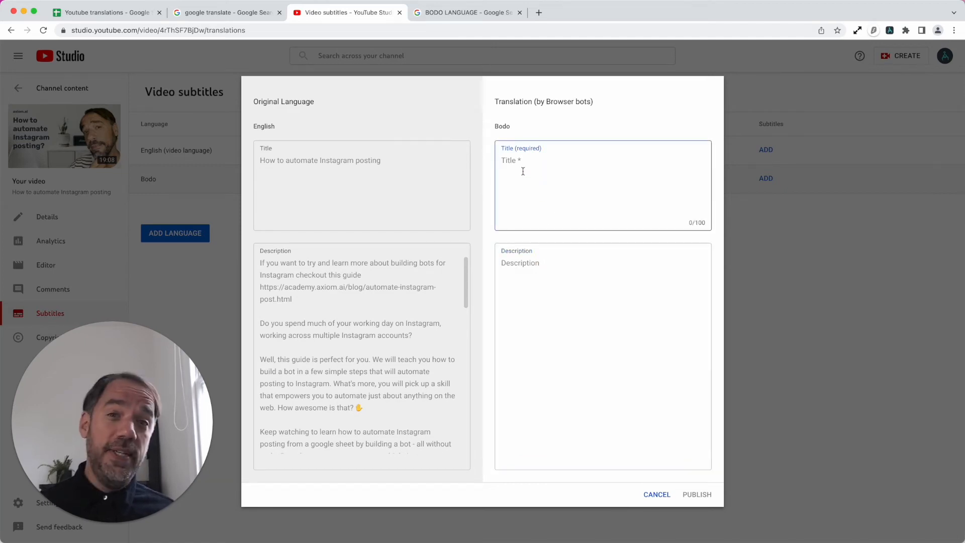
pyautogui.click(536, 288)
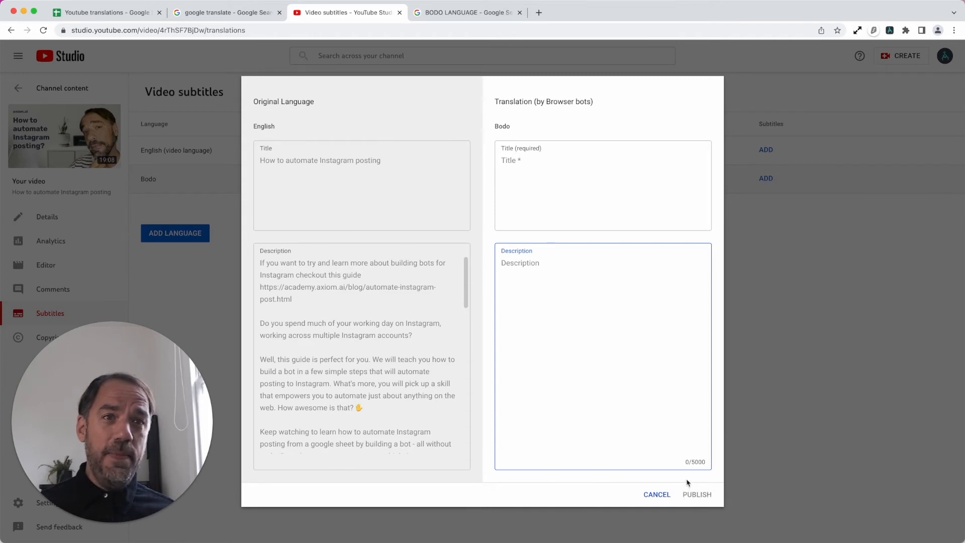
pyautogui.click(559, 186)
pyautogui.click(549, 296)
pyautogui.click(532, 191)
# - Reopen the bot builder and review the settings of sub-steps 4.7 Enter Text: Title, 4.8 Enter Text: Description and 4.9 Click Element: Publish
pyautogui.click(890, 31)
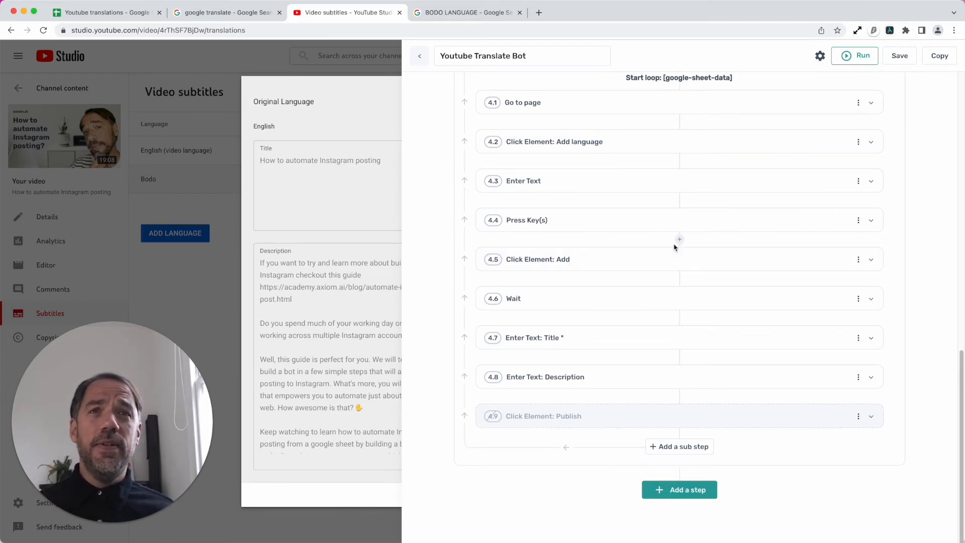
pyautogui.scroll(1, 676, 245)
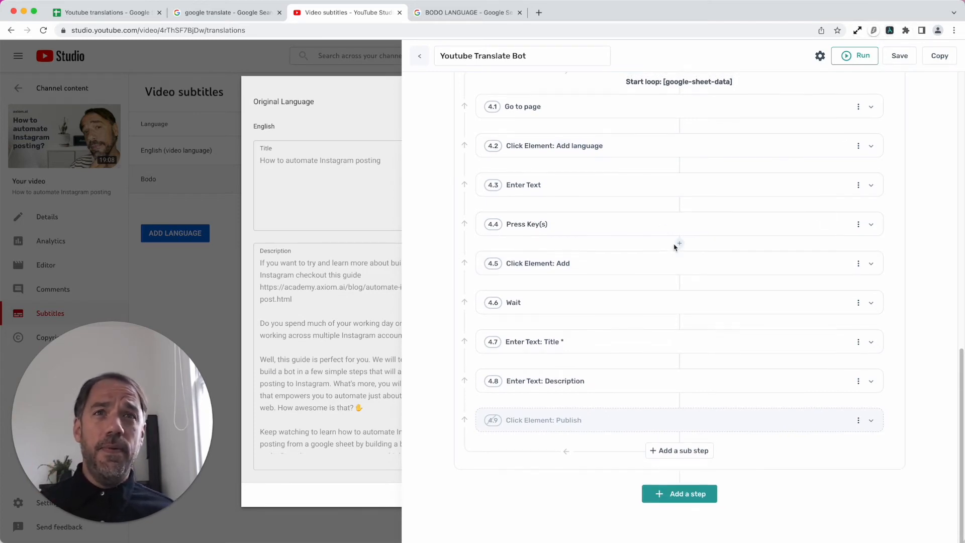
pyautogui.click(631, 339)
pyautogui.scroll(-2, 653, 395)
pyautogui.scroll(-5, 668, 395)
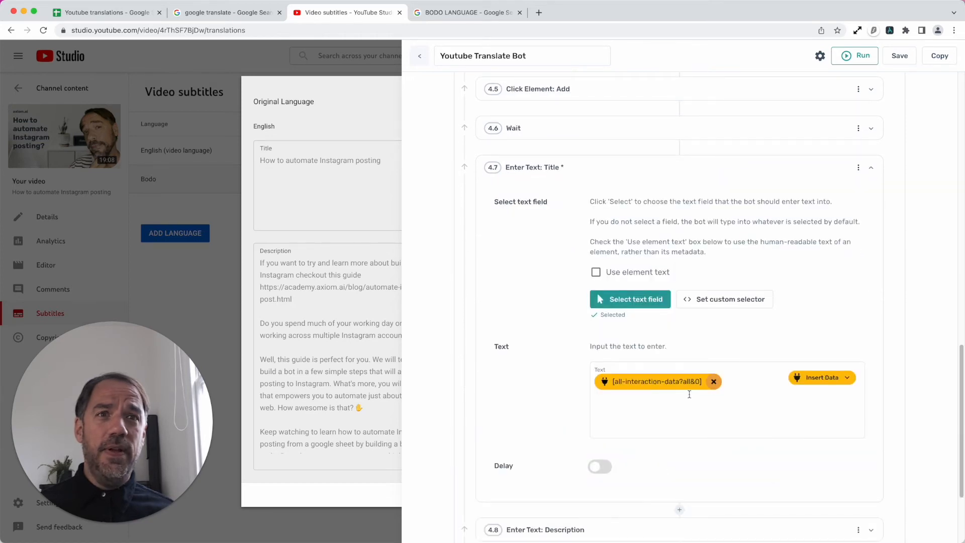
pyautogui.click(644, 171)
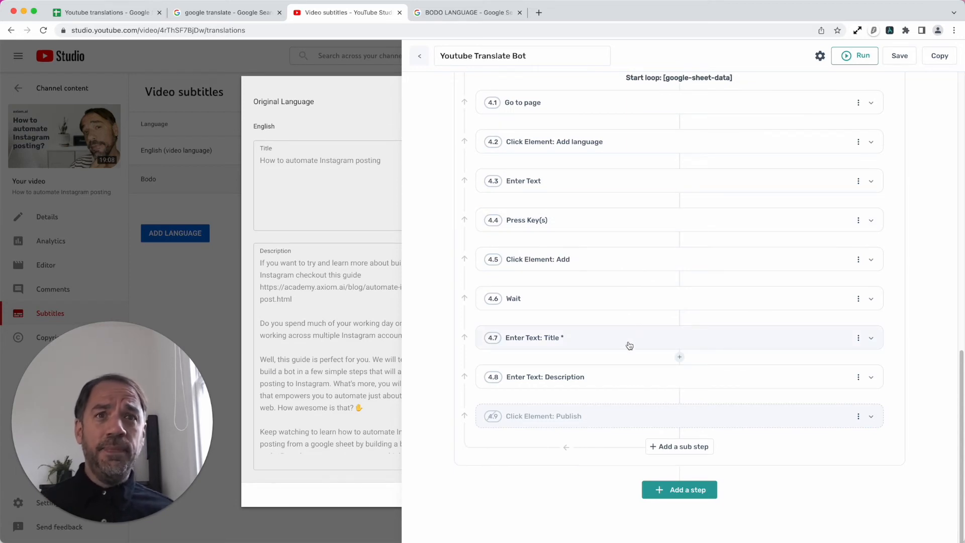
pyautogui.click(623, 372)
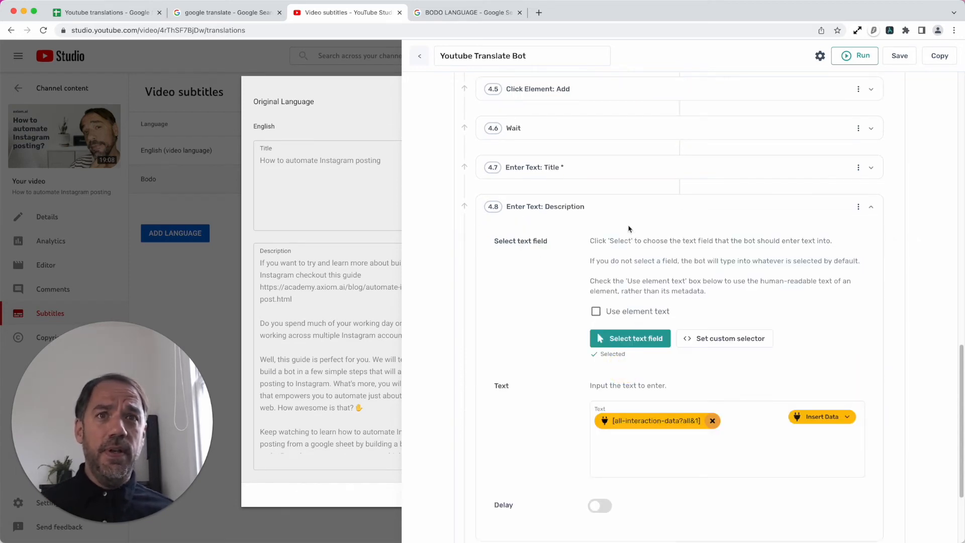
pyautogui.click(626, 215)
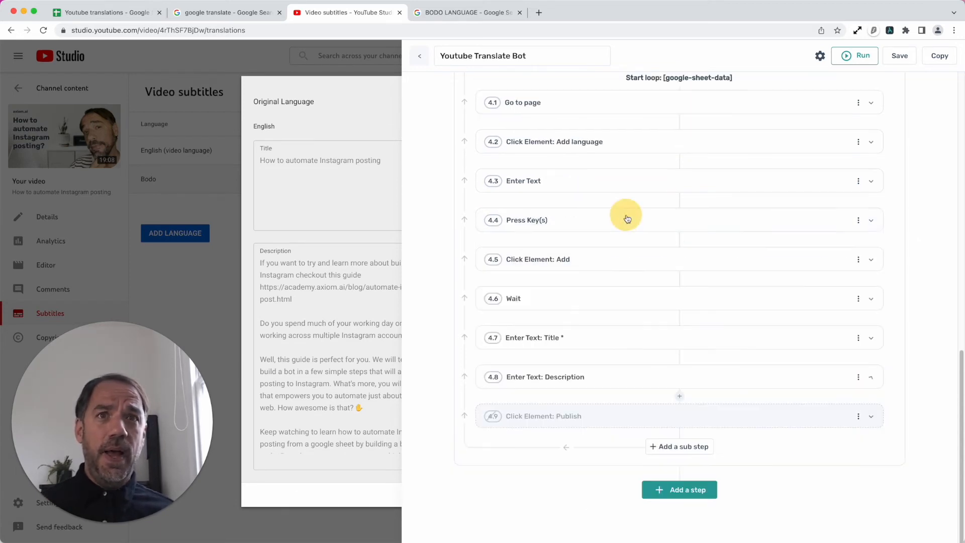
pyautogui.click(644, 415)
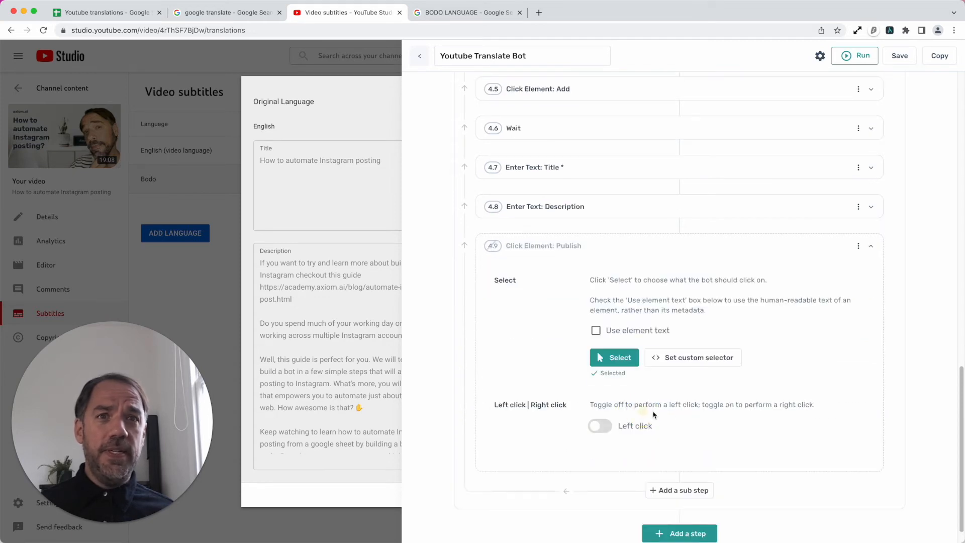
# - Fill Bodo's translation dialog with the placeholder title AGDSAHDAS and the placeholder description ASDASD
pyautogui.click(630, 361)
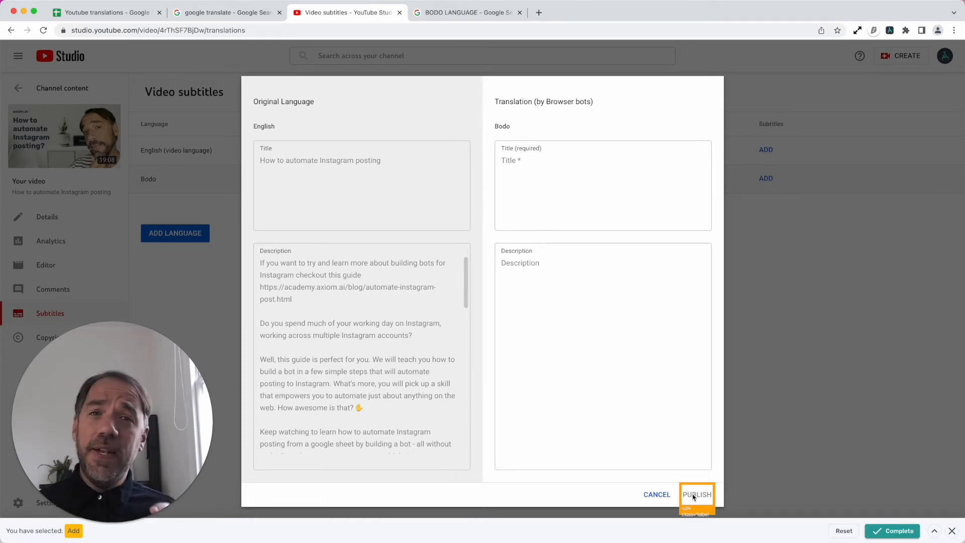
pyautogui.click(951, 532)
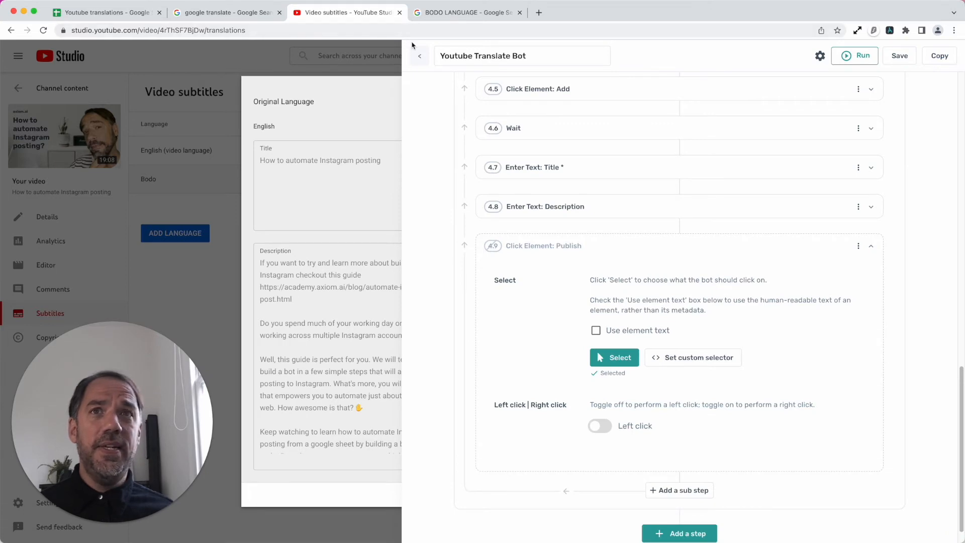
pyautogui.click(397, 46)
pyautogui.click(578, 180)
pyautogui.write('AGDSAHDAS')
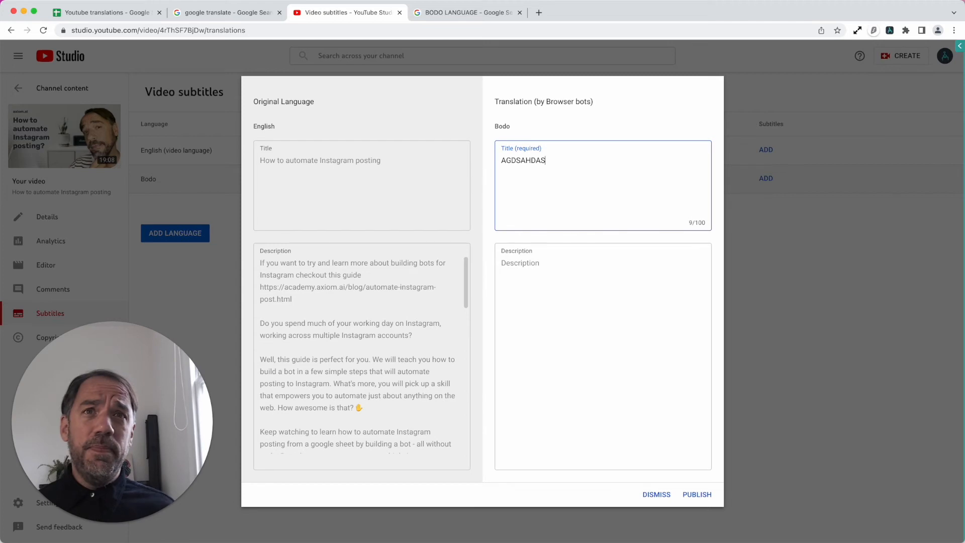
pyautogui.click(646, 304)
pyautogui.write('ASDASD')
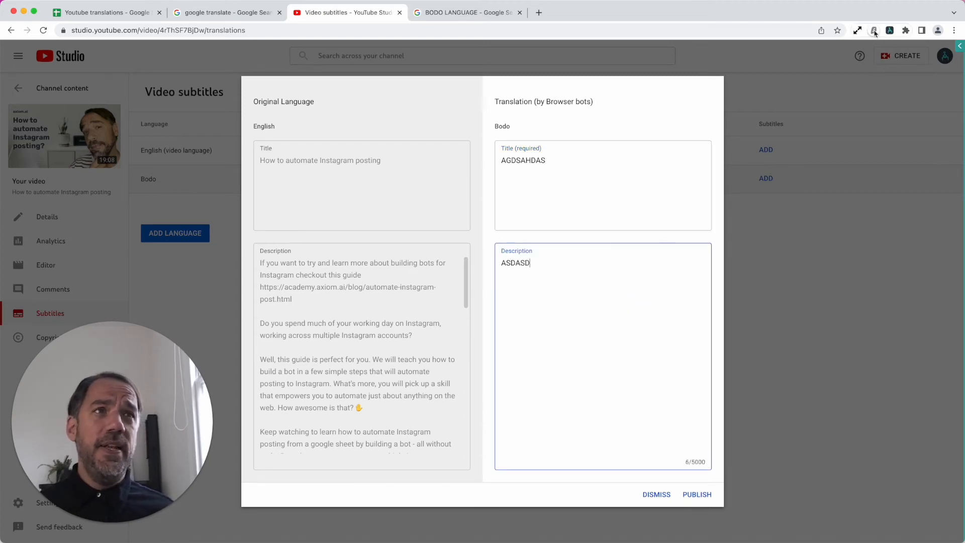
# - Reselect the translation dialog's Publish button as the element of sub-step 4.9 Click Element: Publish, letting the bot activate it now
pyautogui.click(890, 33)
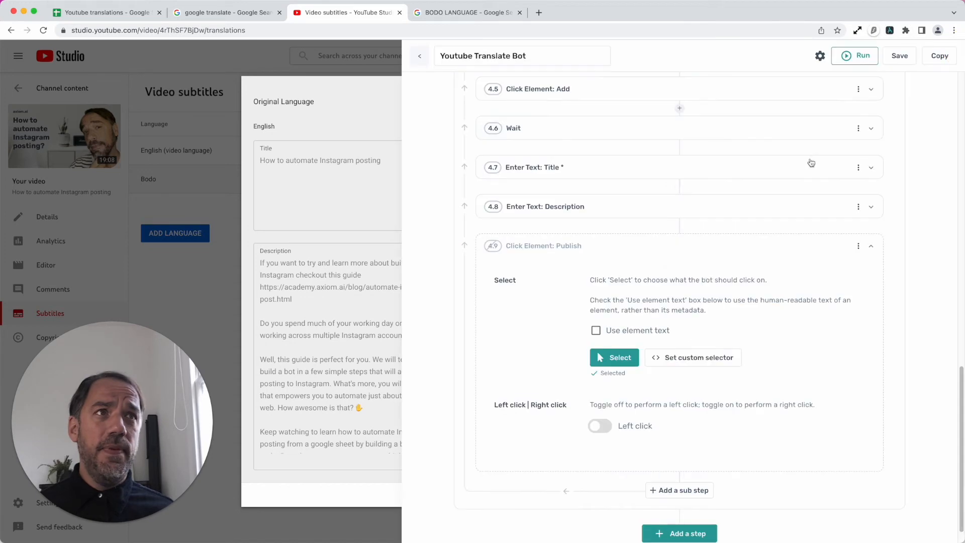
pyautogui.click(631, 360)
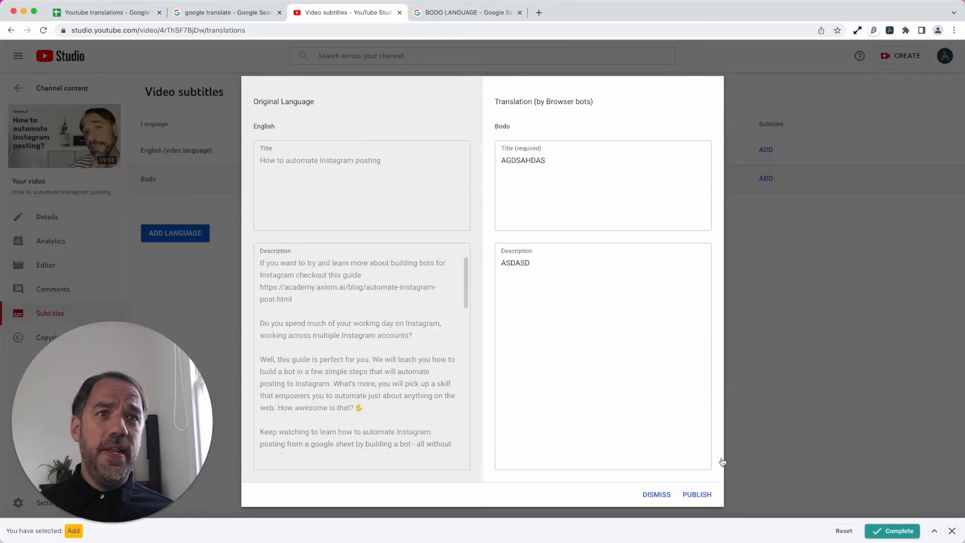
pyautogui.click(708, 496)
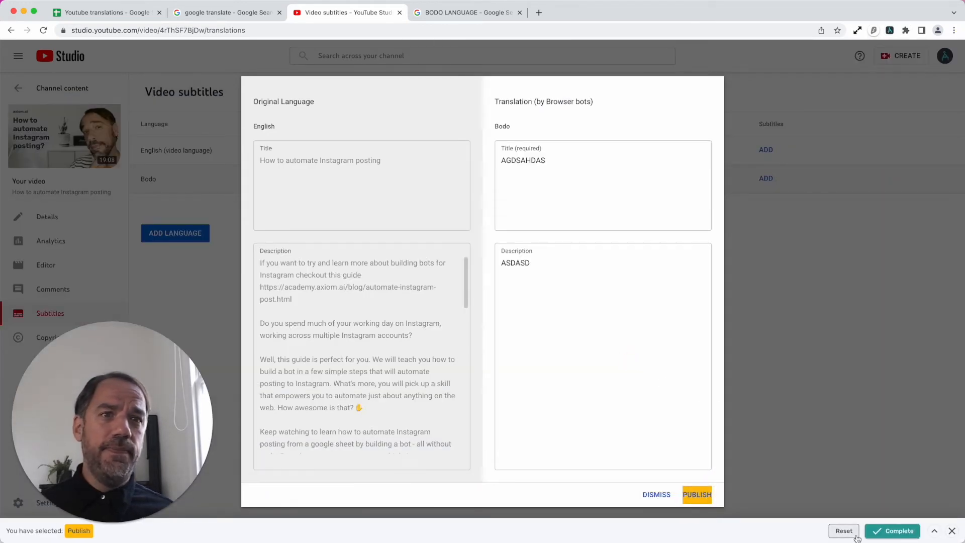
pyautogui.click(892, 531)
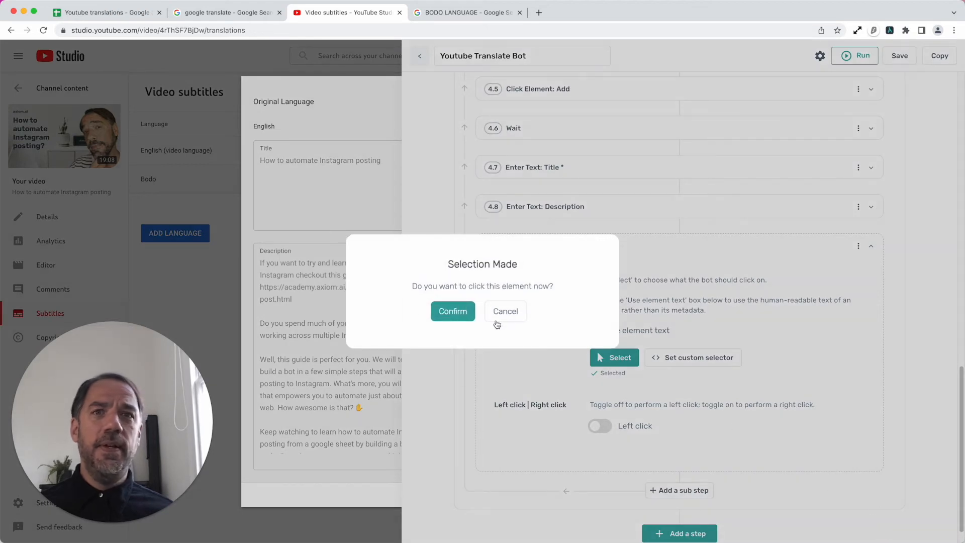
pyautogui.click(454, 312)
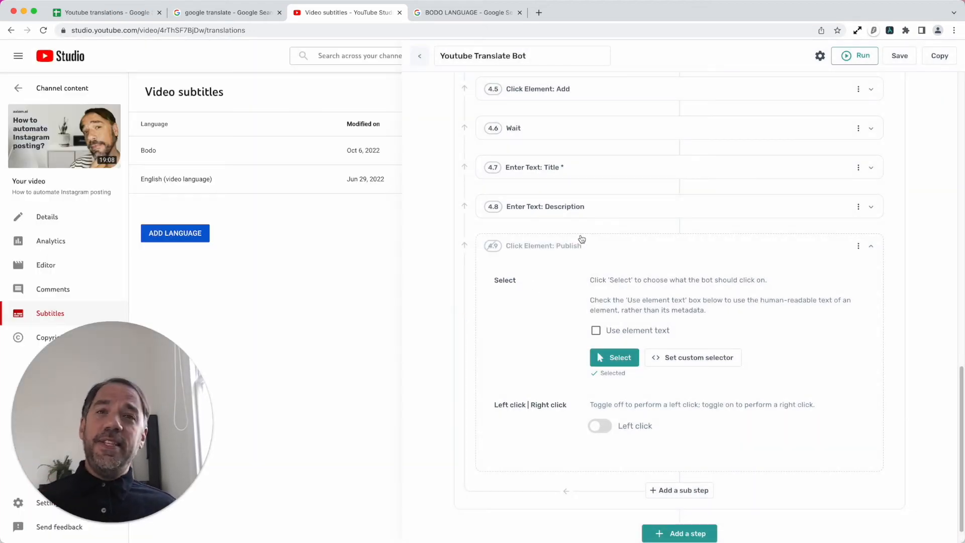
pyautogui.click(612, 244)
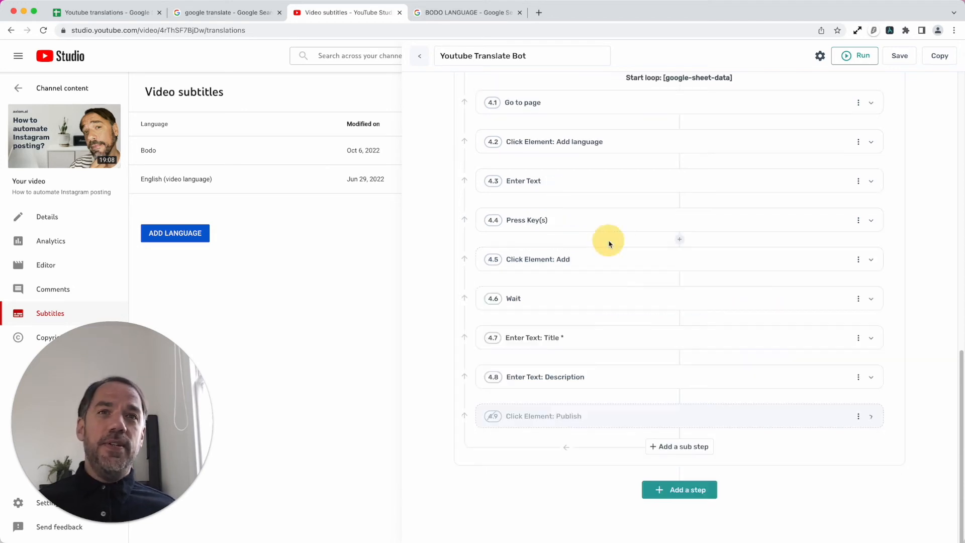
# - Review the bot's full sequence of steps and both loops, and check Bodo's entry in the Video subtitles list
pyautogui.scroll(5, 609, 297)
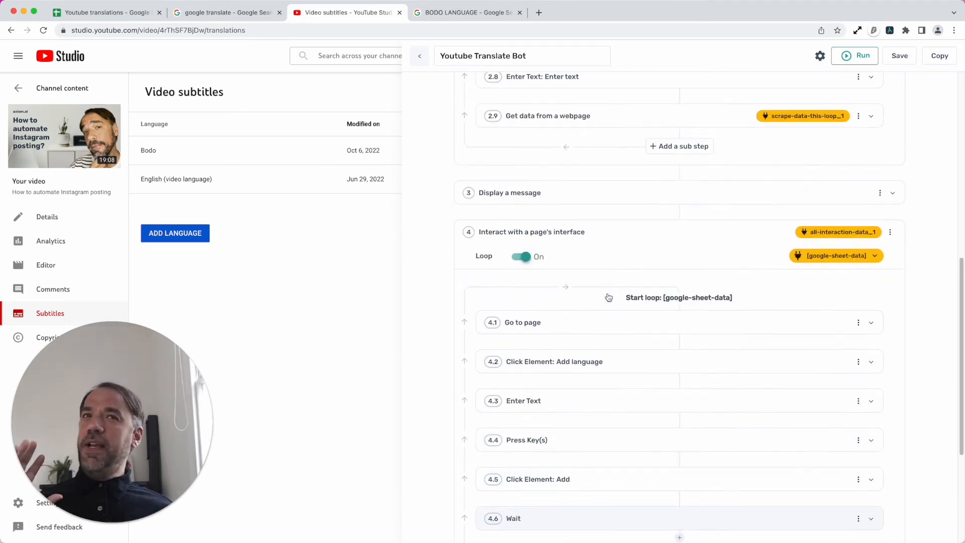
pyautogui.scroll(2, 610, 295)
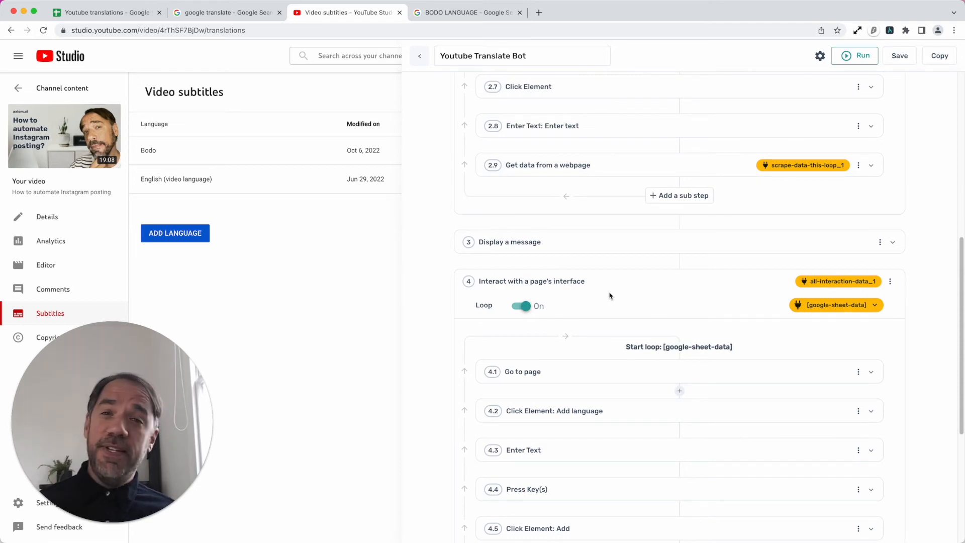
pyautogui.scroll(-5, 609, 296)
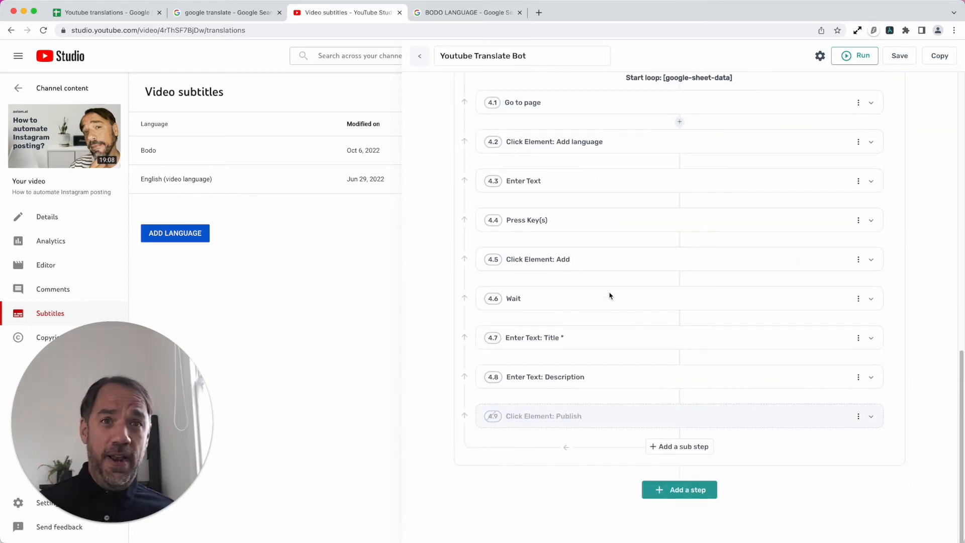
pyautogui.scroll(10, 609, 295)
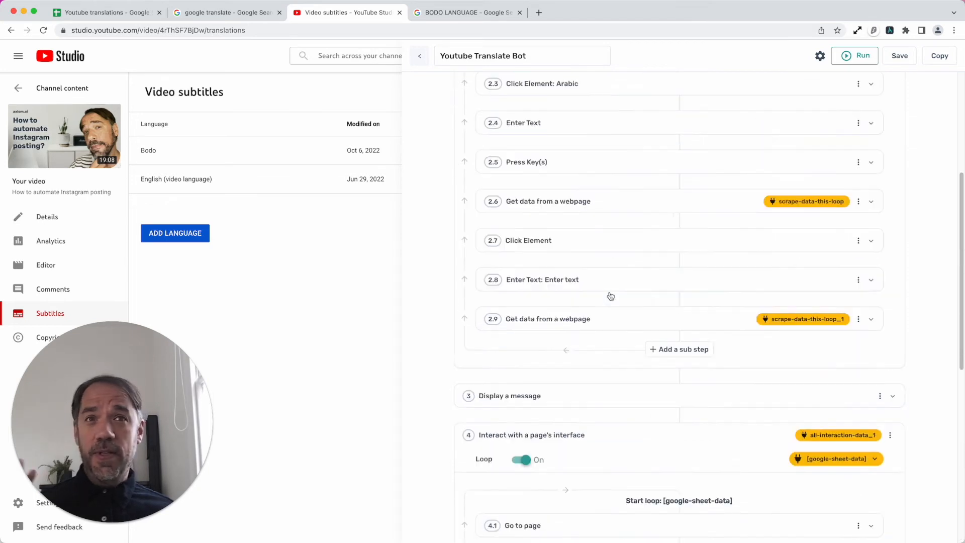
pyautogui.scroll(3, 611, 296)
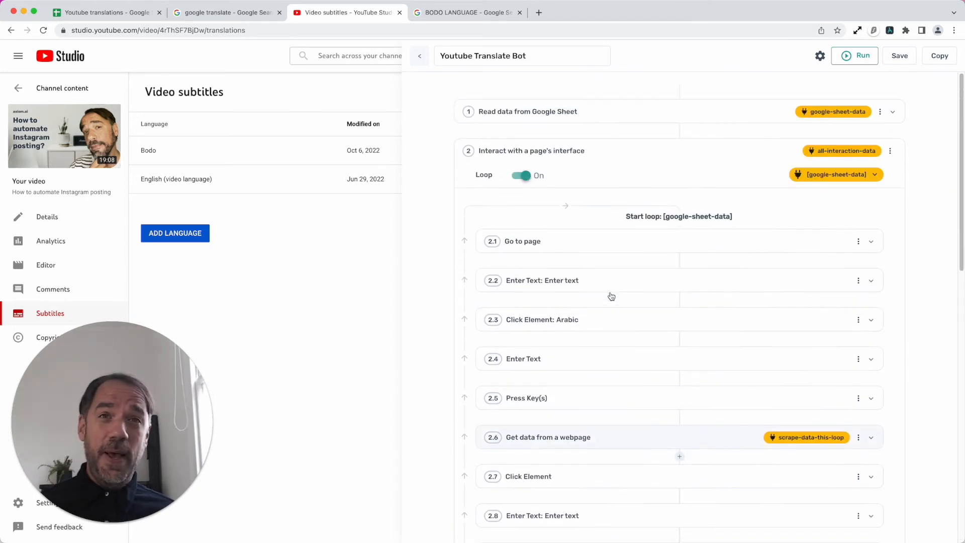
pyautogui.click(632, 157)
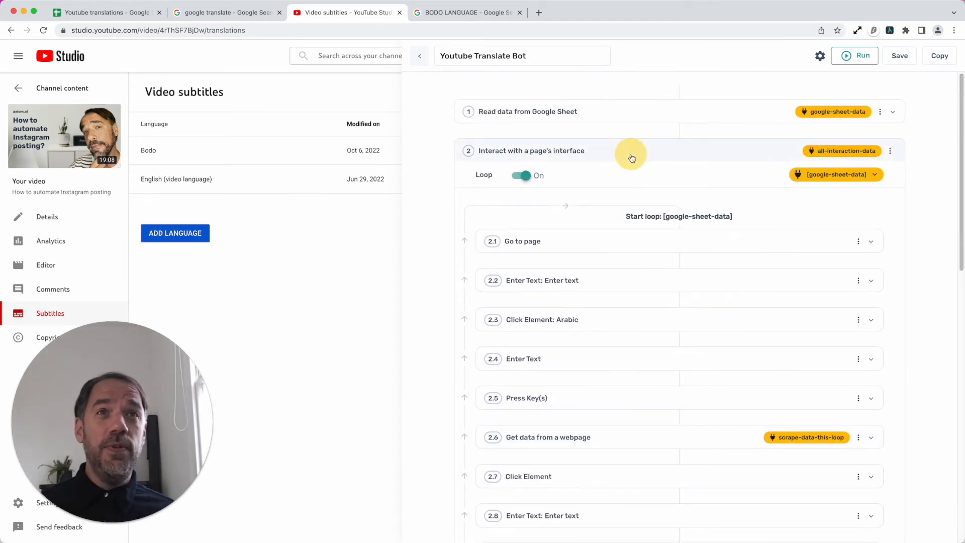
pyautogui.scroll(-9, 569, 382)
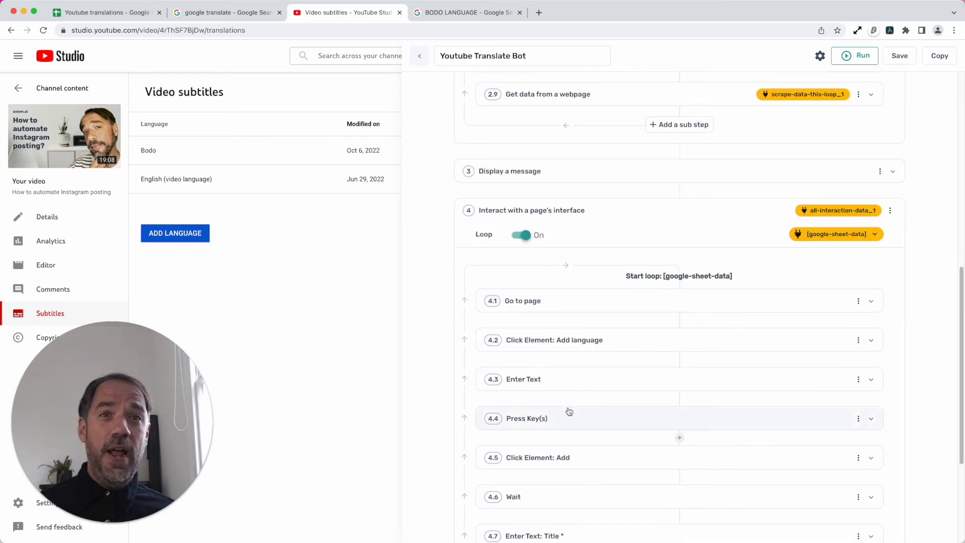
pyautogui.scroll(-4, 568, 410)
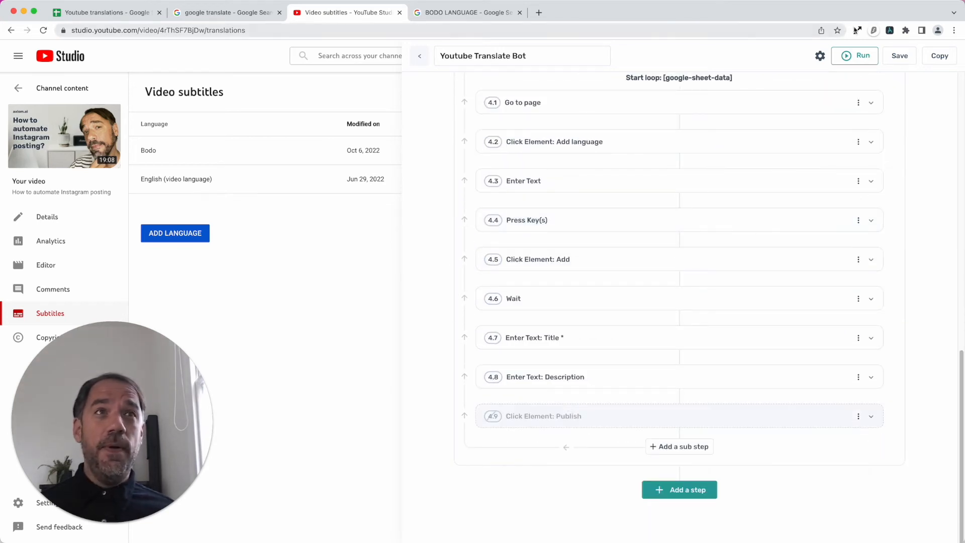
pyautogui.click(889, 31)
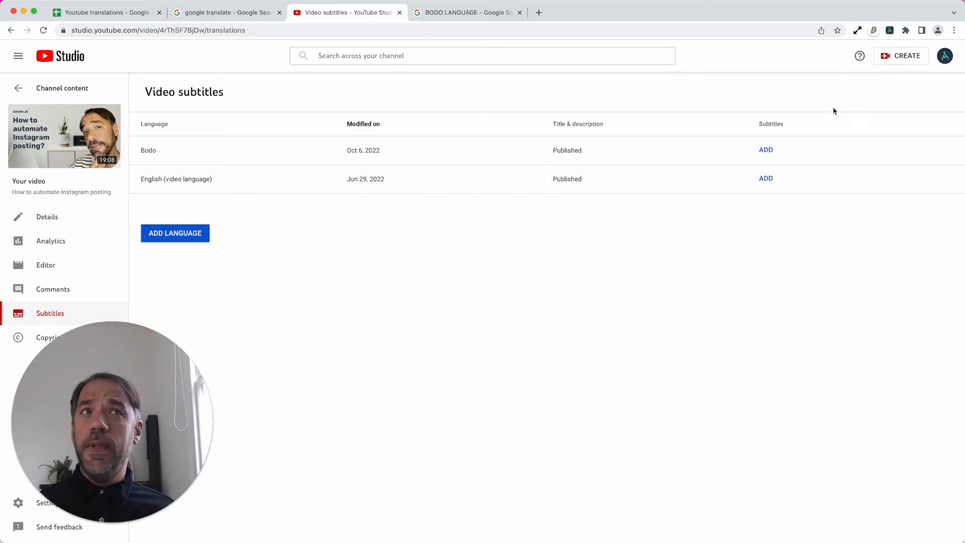
pyautogui.click(889, 31)
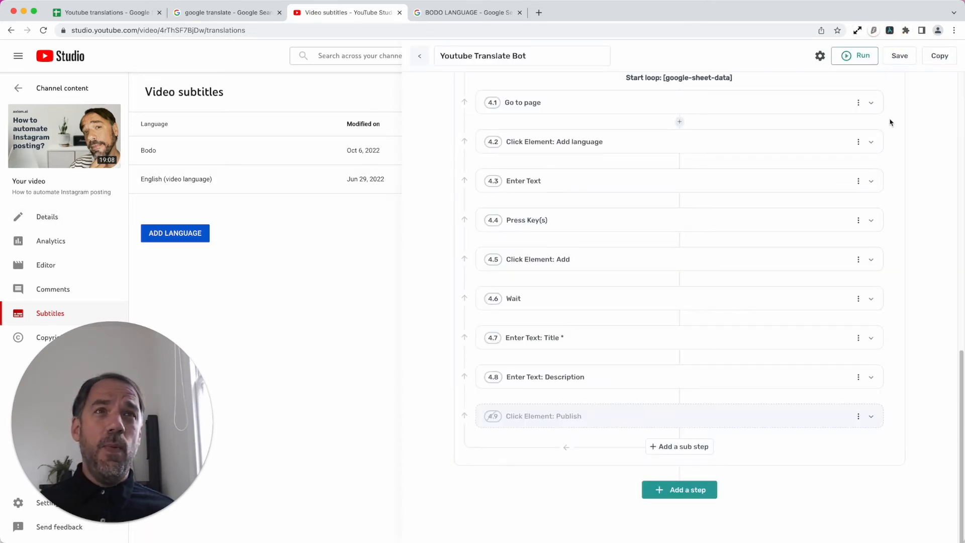
# - Examine the settings and step options of the disabled sub-step 4.9 Click Element: Publish
pyautogui.click(835, 423)
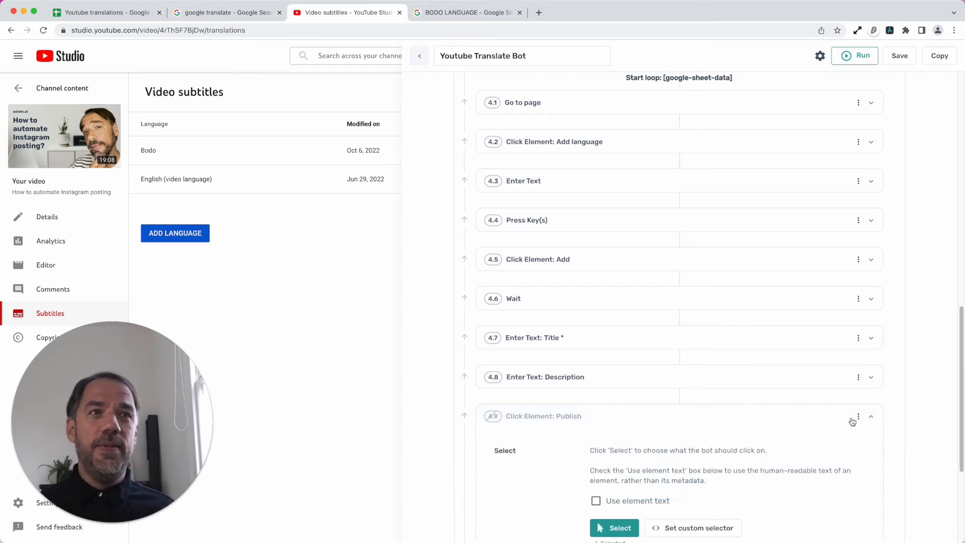
pyautogui.scroll(-4, 661, 423)
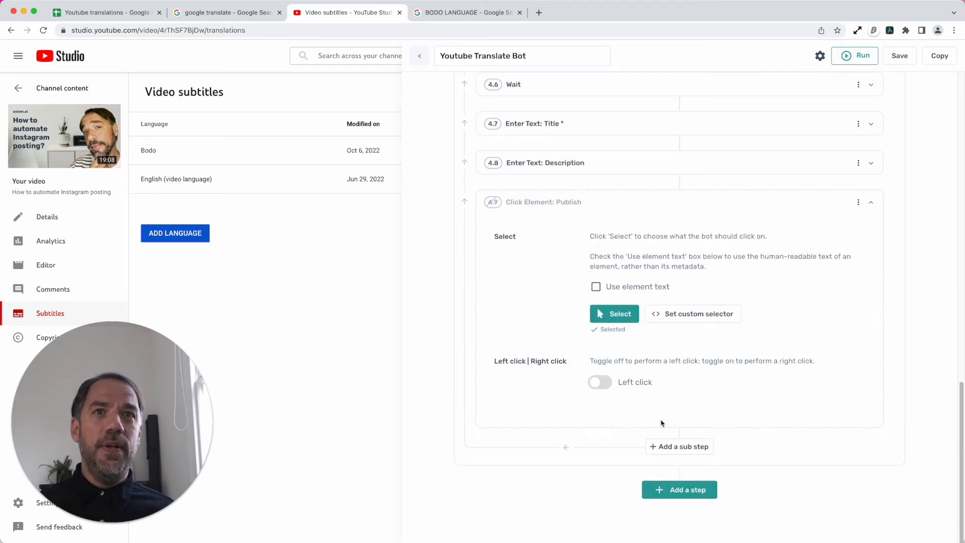
pyautogui.scroll(11, 662, 423)
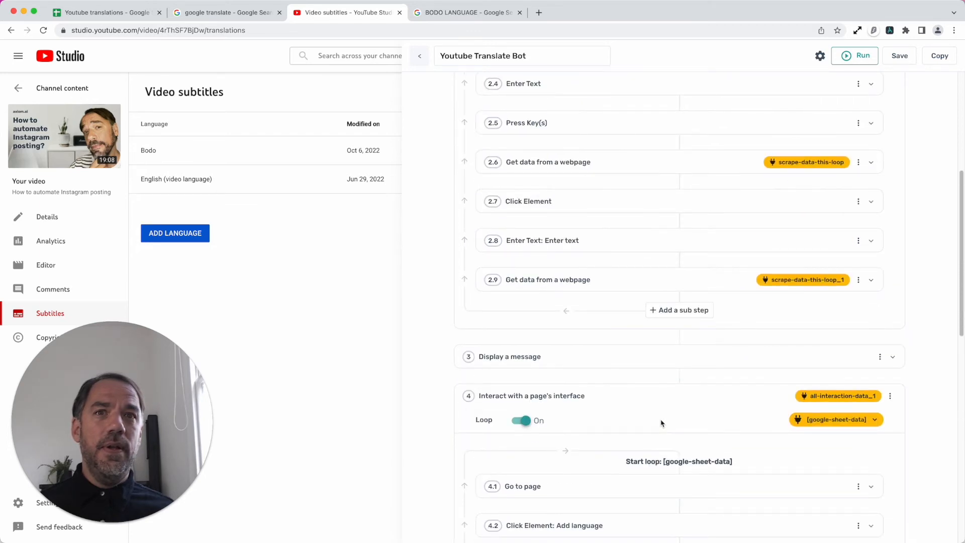
pyautogui.scroll(-5, 662, 424)
pyautogui.scroll(-7, 661, 423)
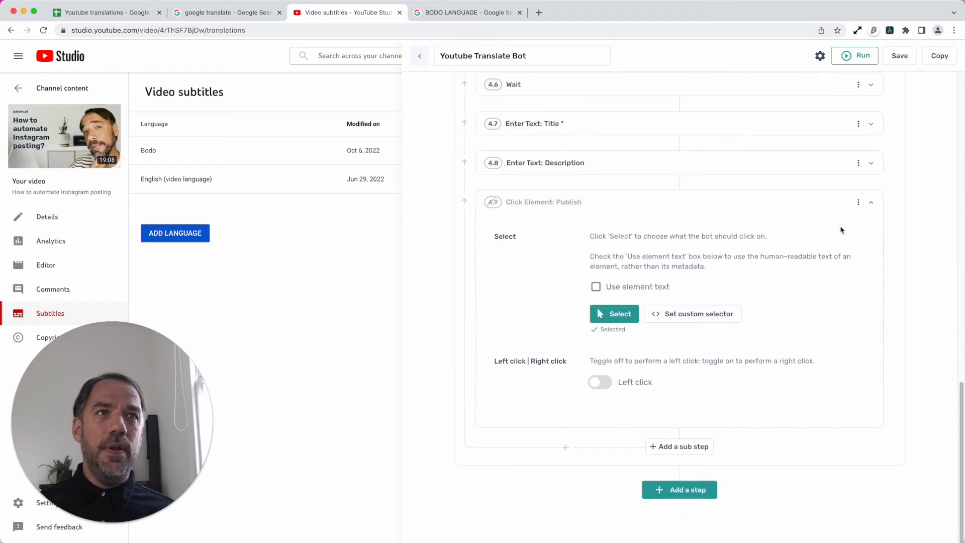
pyautogui.click(859, 202)
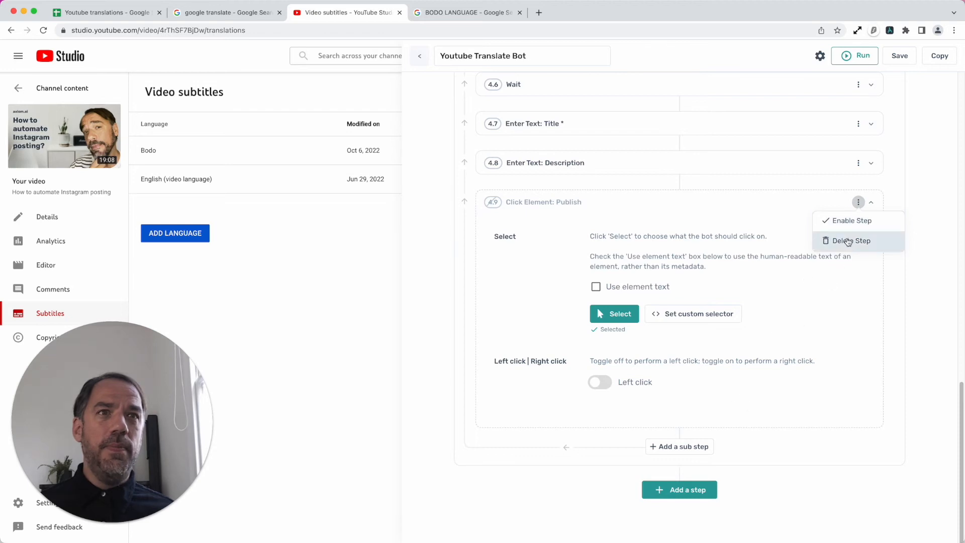
# - Run the bot with the desktop app and accept the displayed translated title and description to let it continue
pyautogui.click(861, 59)
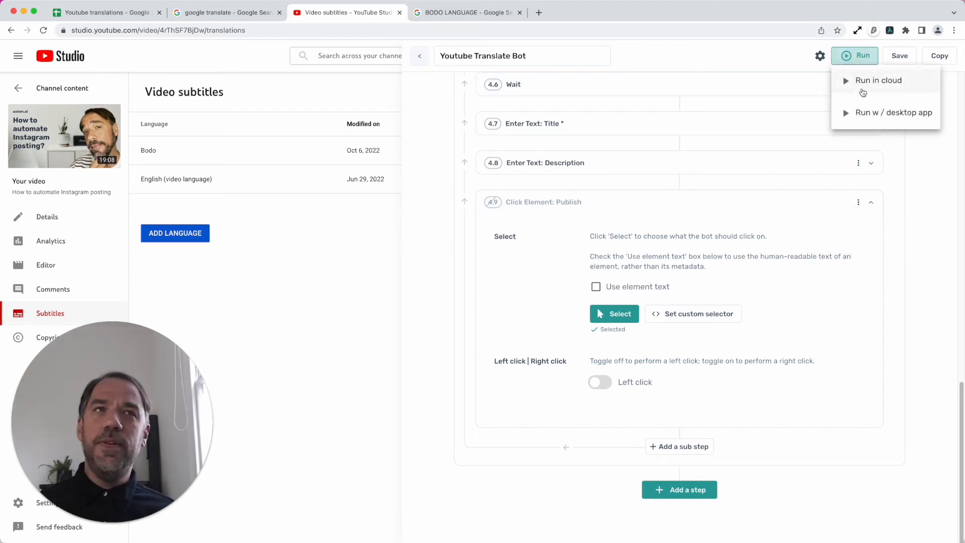
pyautogui.click(865, 112)
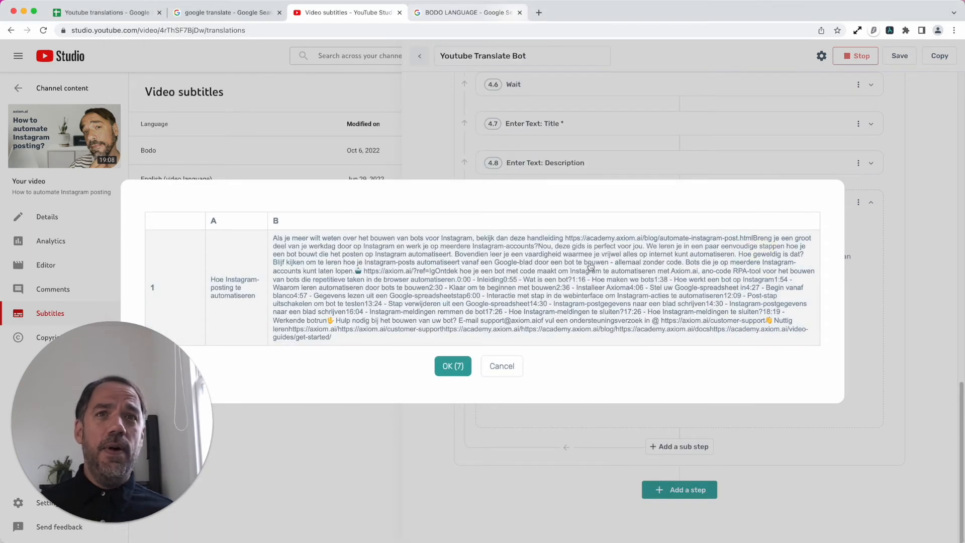
pyautogui.click(451, 366)
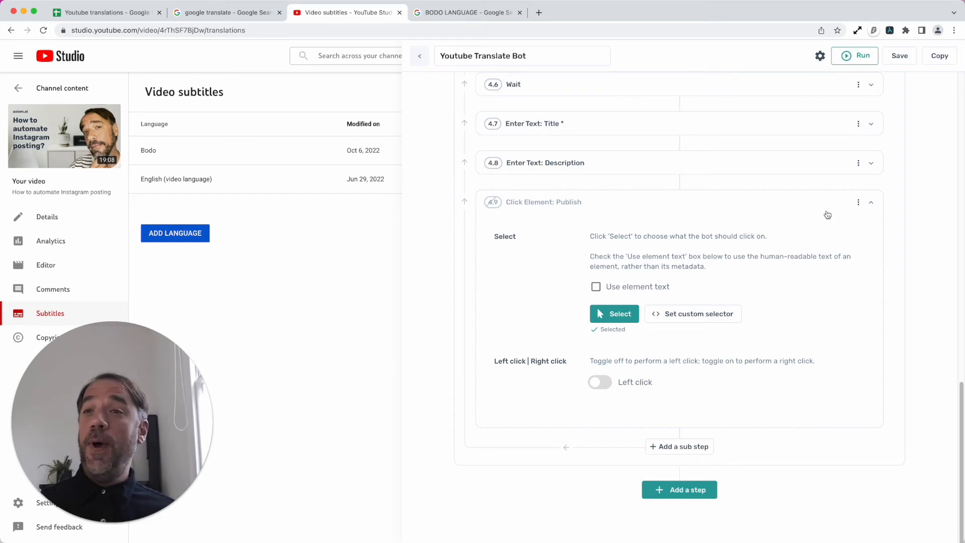
# - Enable sub-step 4.9 Click Element: Publish and collapse its settings
pyautogui.click(858, 202)
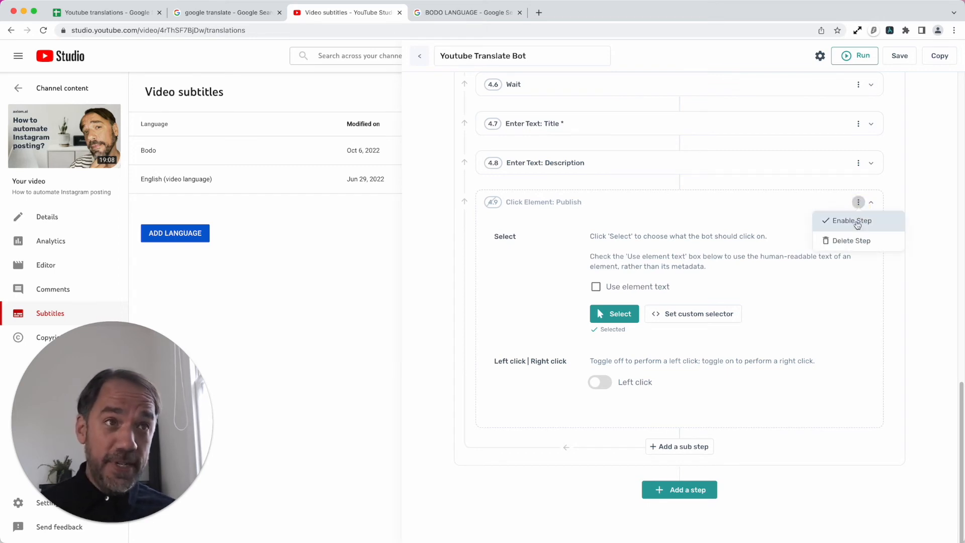
pyautogui.click(853, 223)
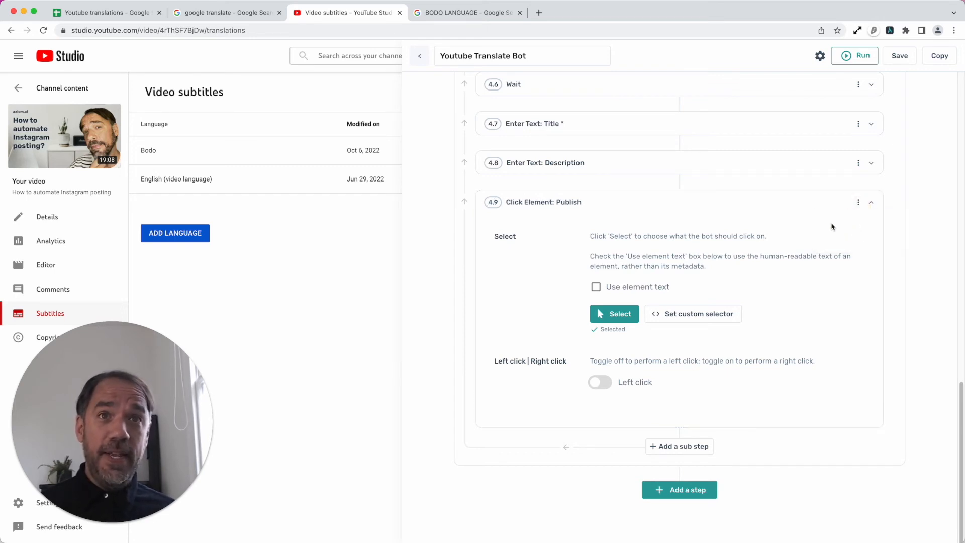
pyautogui.click(801, 213)
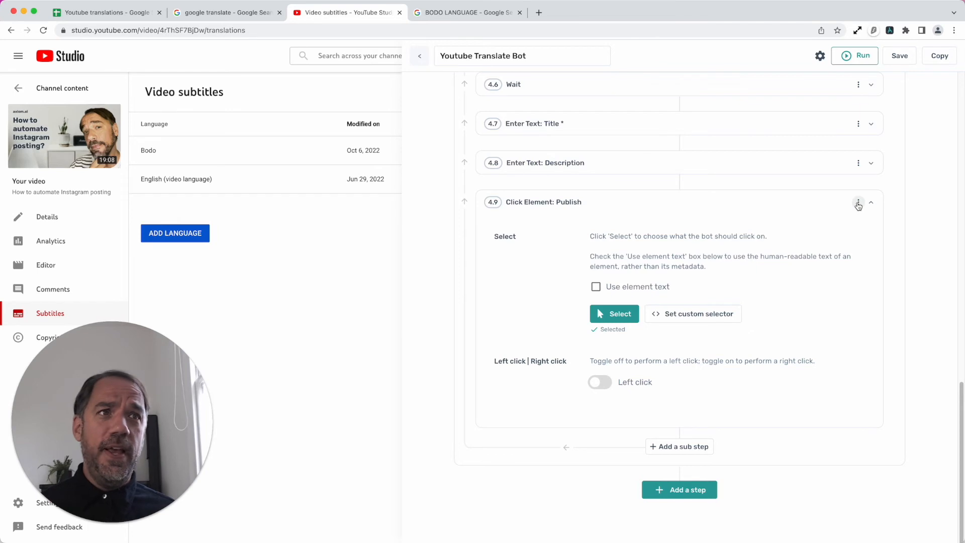
pyautogui.click(762, 202)
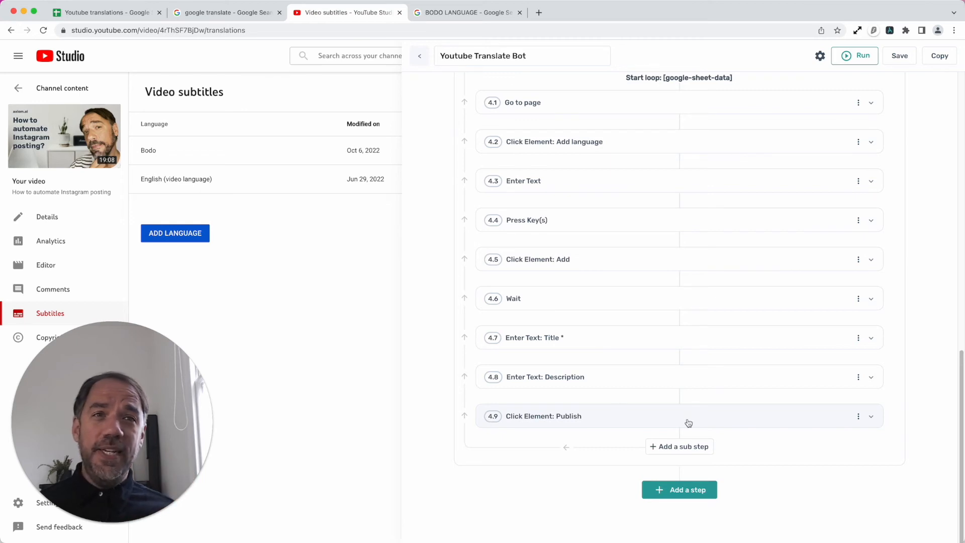
# - Add a Wait sub-step after 4.9 Click Element: Publish at the end of step 4's loop
pyautogui.click(676, 446)
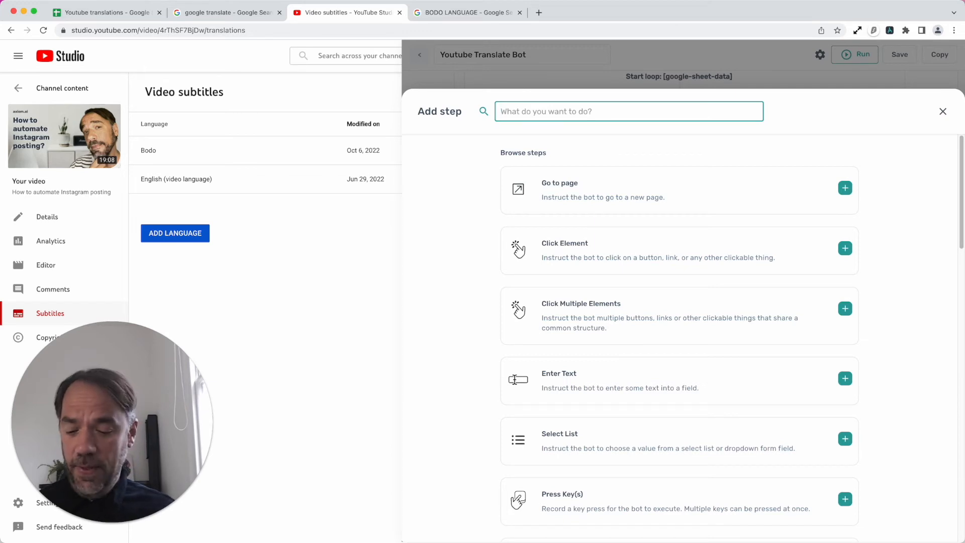
pyautogui.write('WAIT')
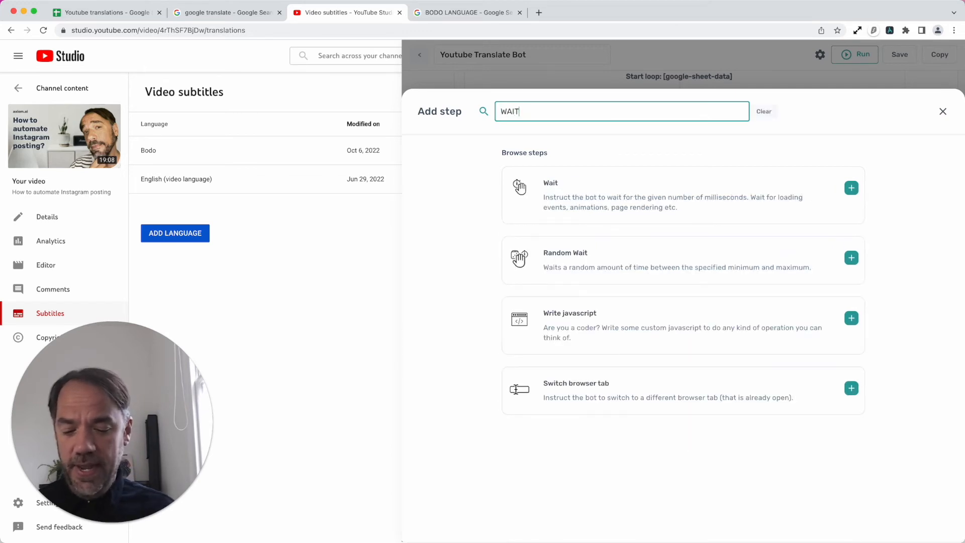
pyautogui.click(591, 207)
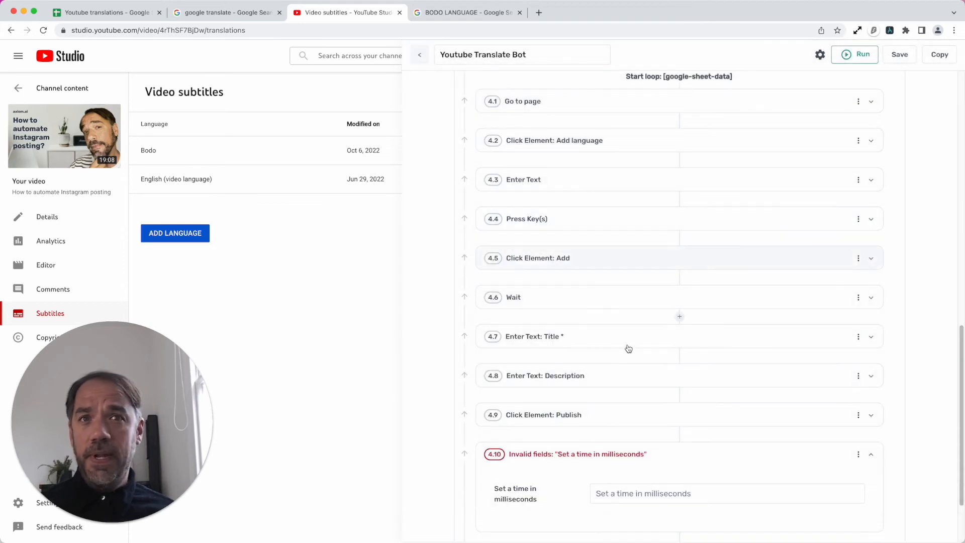
# - Set the wait time of sub-step 4.10 to 3000 milliseconds and collapse its settings
pyautogui.click(689, 390)
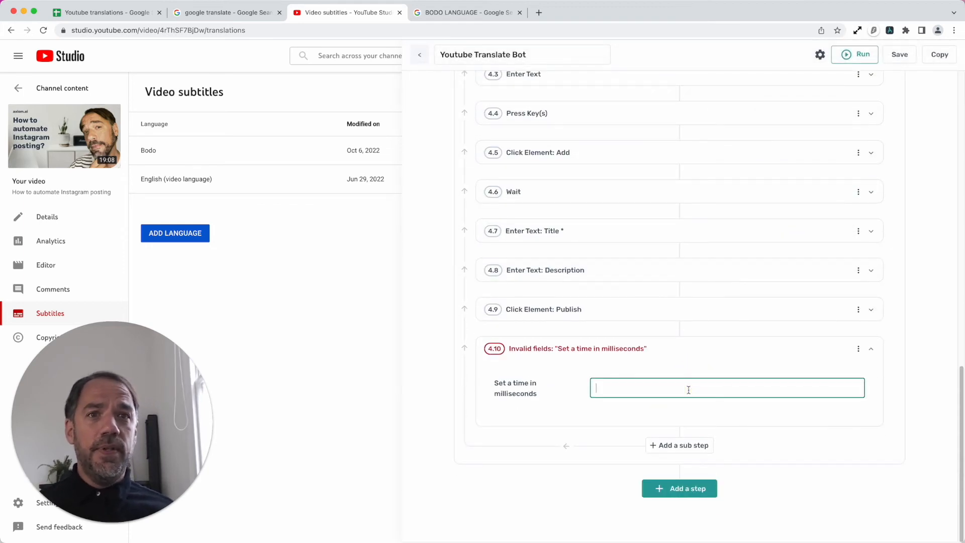
pyautogui.write('3000')
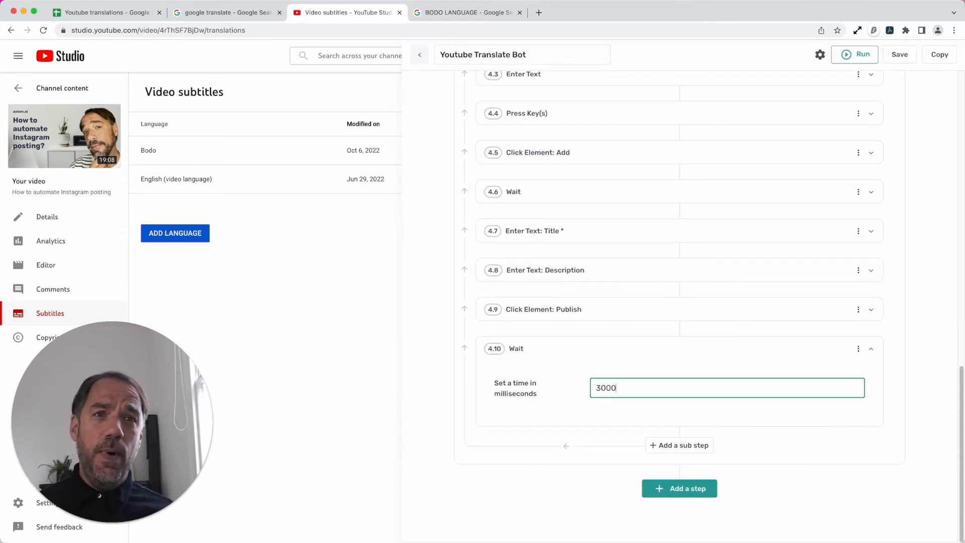
pyautogui.click(686, 354)
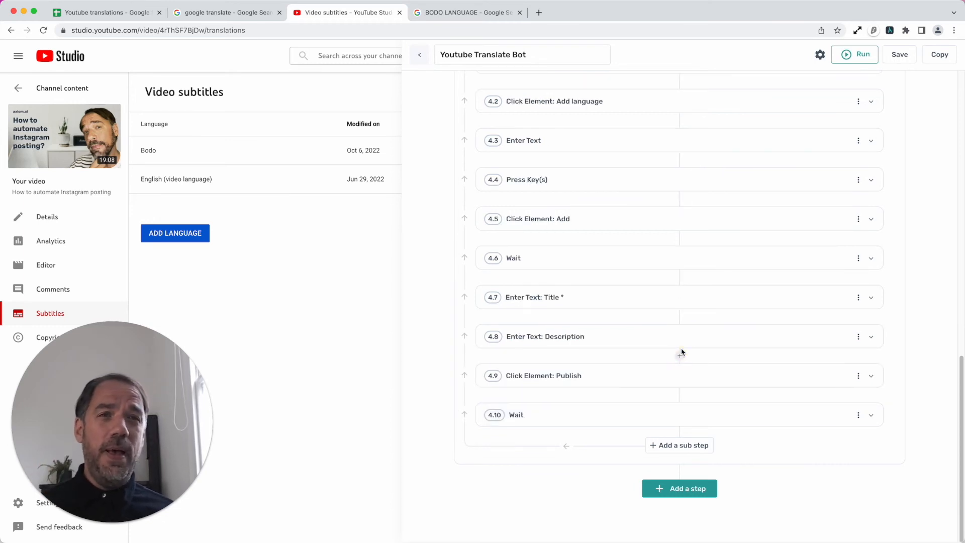
# - Run the updated bot with the desktop app and accept the displayed translation data so the run continues
pyautogui.click(857, 56)
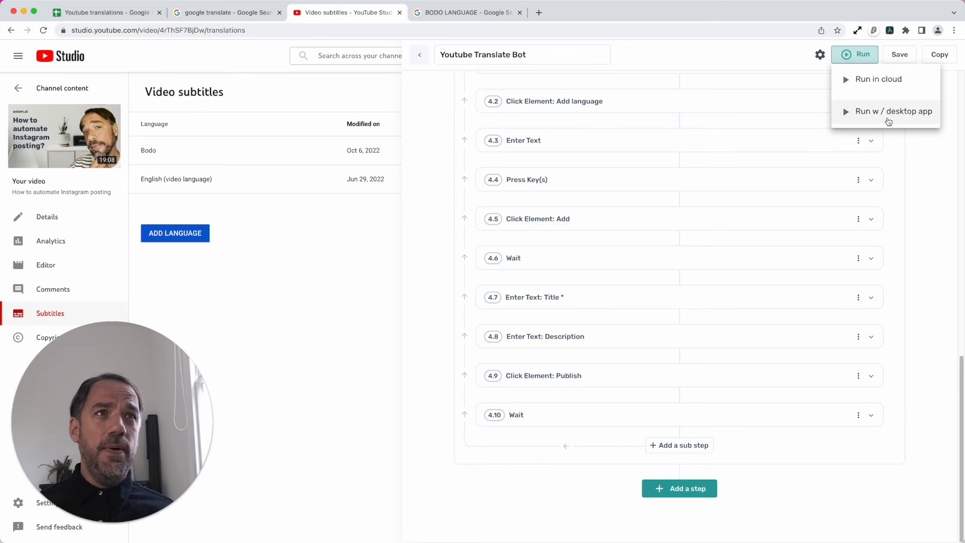
pyautogui.click(887, 115)
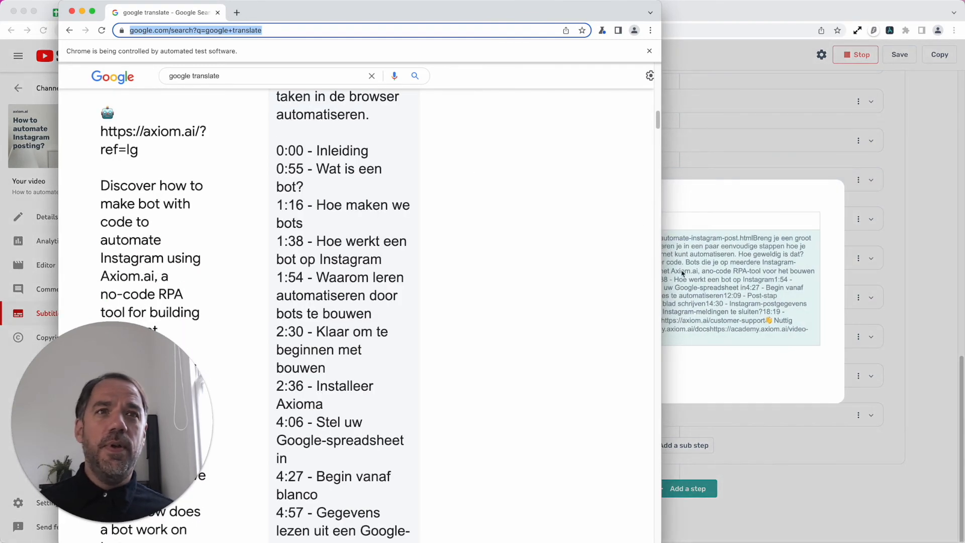
pyautogui.click(682, 273)
pyautogui.click(448, 367)
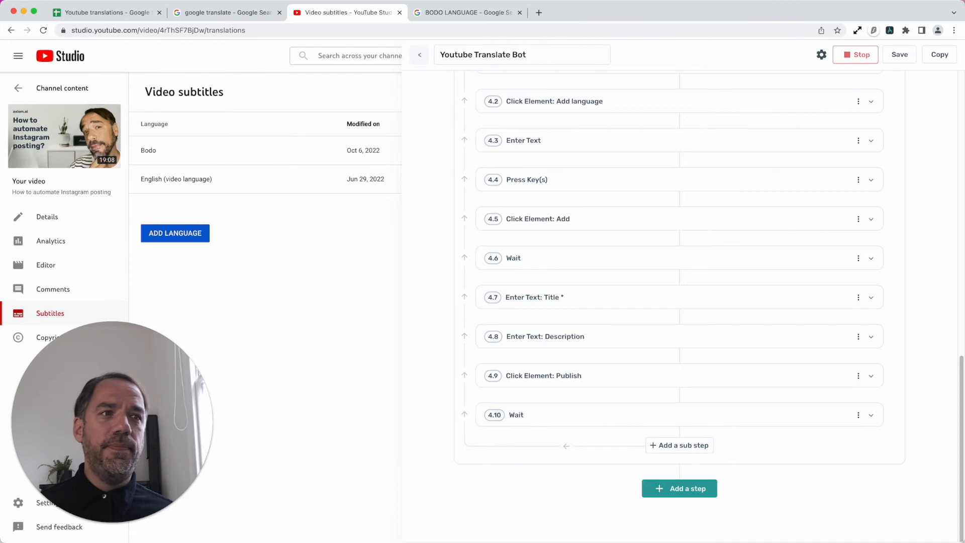
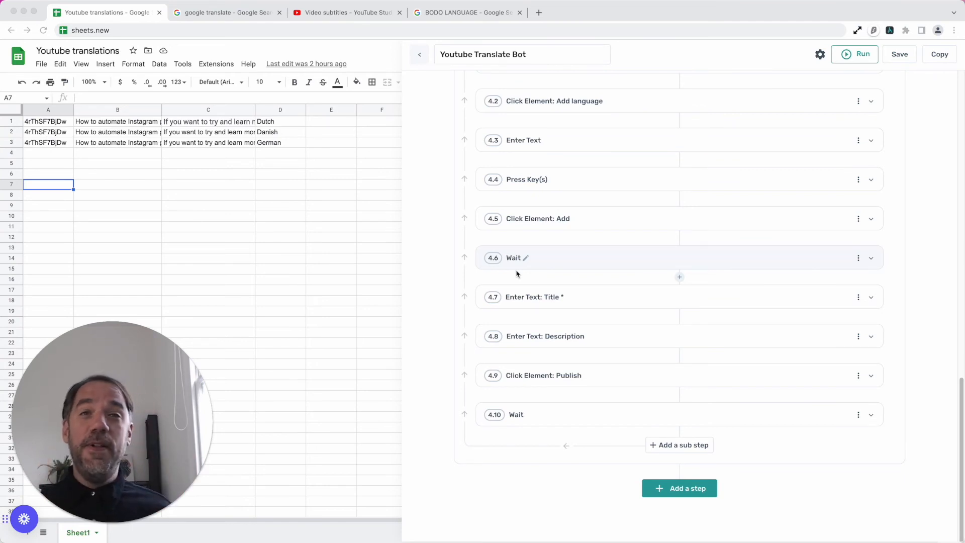
# - Delete the first row of the sheet, the one with Dutch as its language
pyautogui.scroll(4, 670, 348)
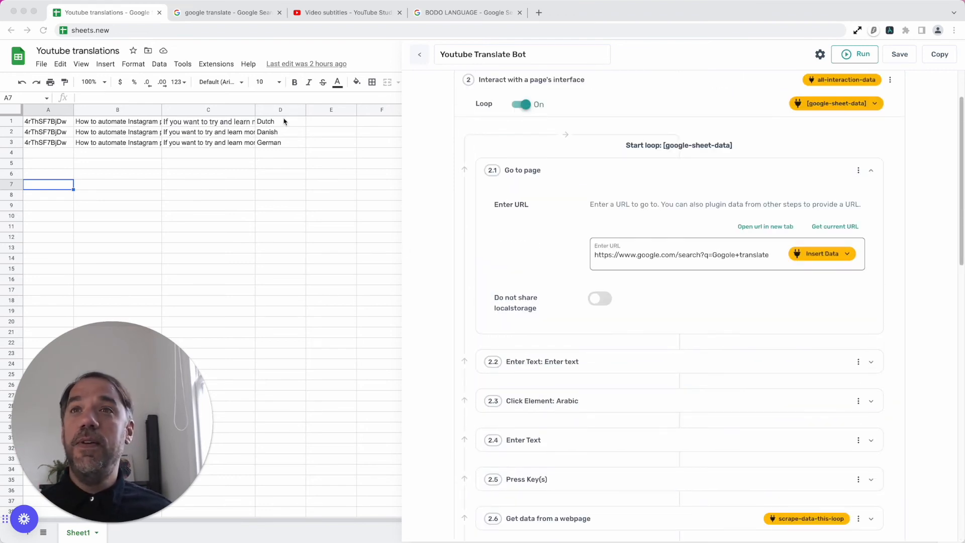
pyautogui.click(284, 121)
pyautogui.click(285, 123)
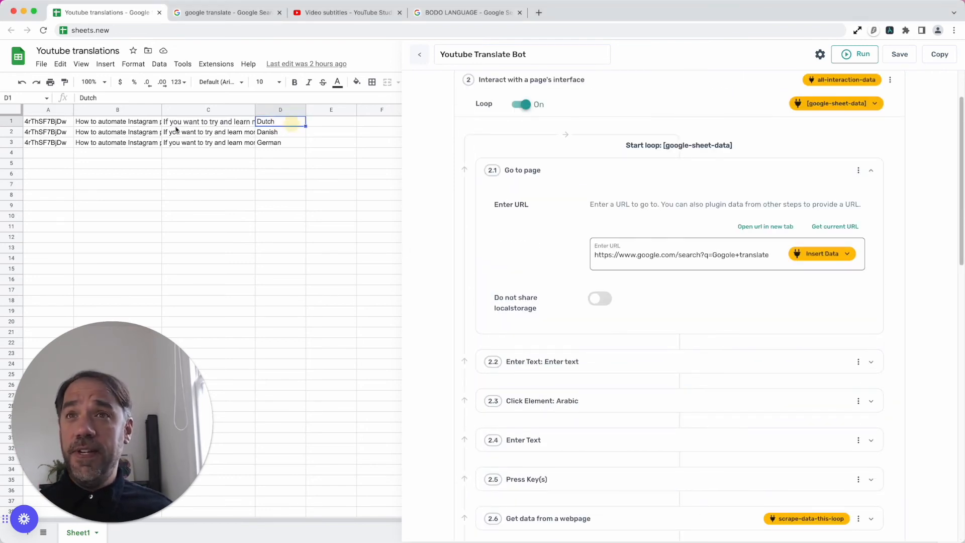
pyautogui.keyDown('shift'); pyautogui.click(71, 123); pyautogui.keyUp('shift')
pyautogui.rightClick(68, 125)
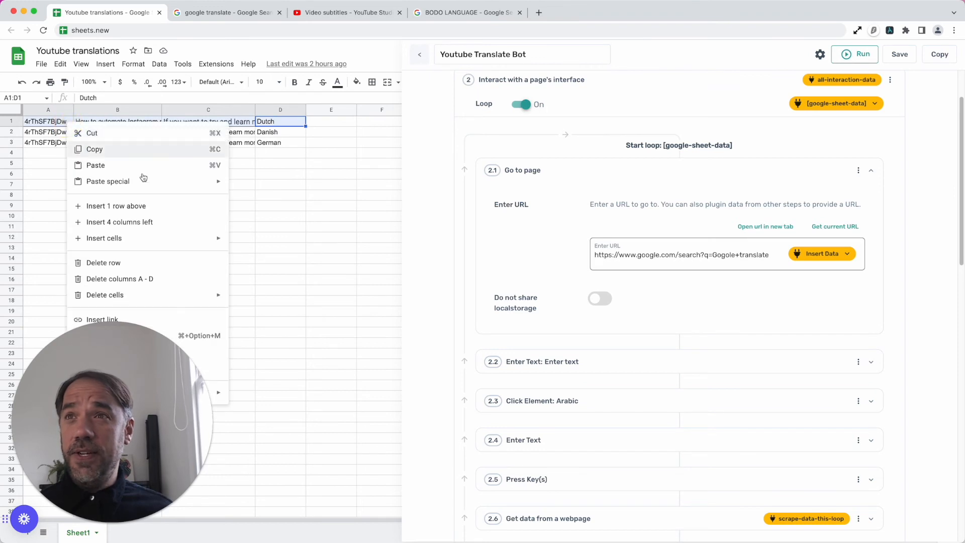
pyautogui.click(143, 263)
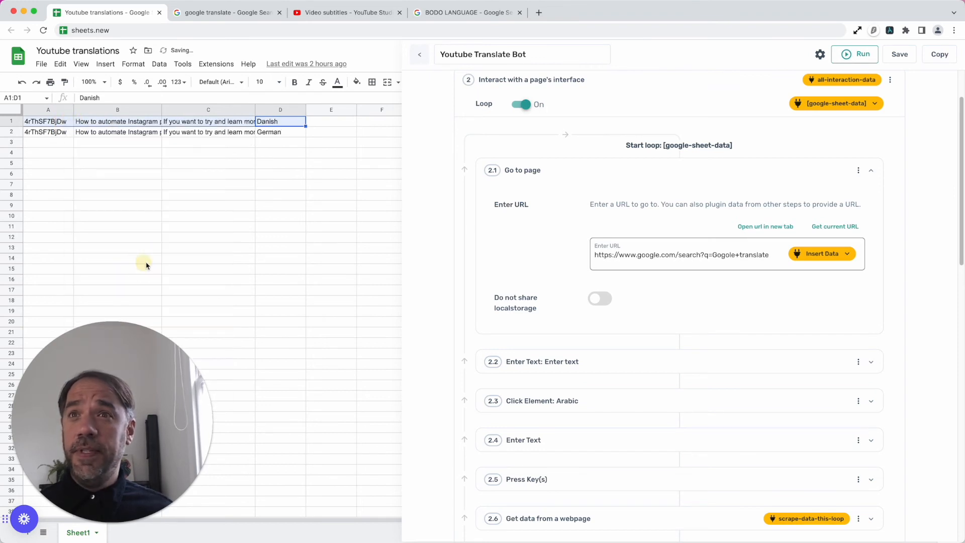
pyautogui.click(281, 133)
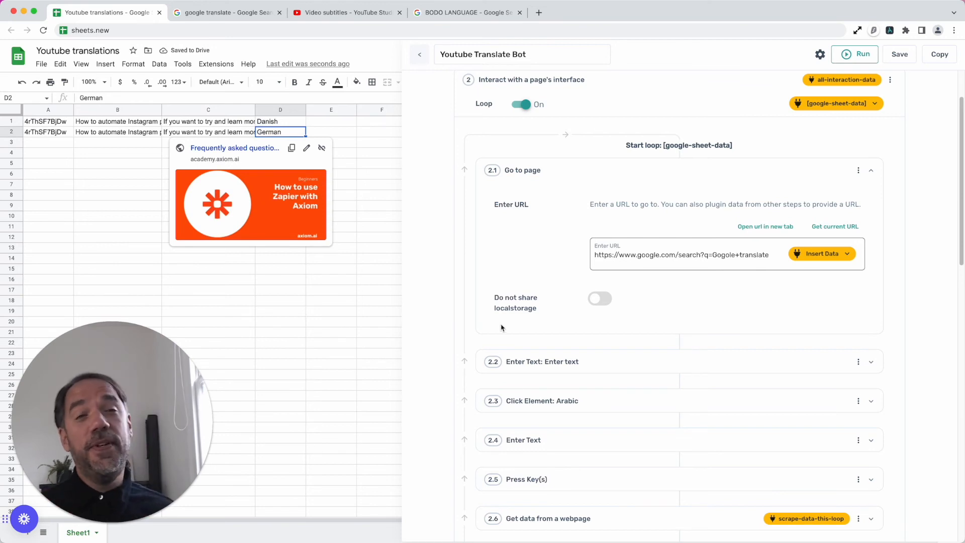
# - Turn off the loop option in both Interact with a page's interface steps, 2 and 4
pyautogui.scroll(-5, 611, 389)
pyautogui.scroll(-4, 611, 389)
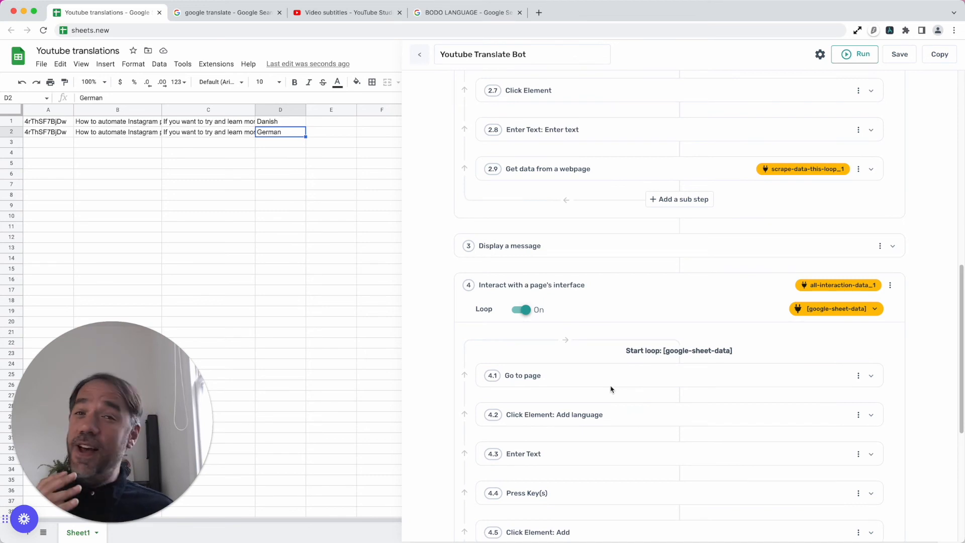
pyautogui.scroll(-6, 611, 389)
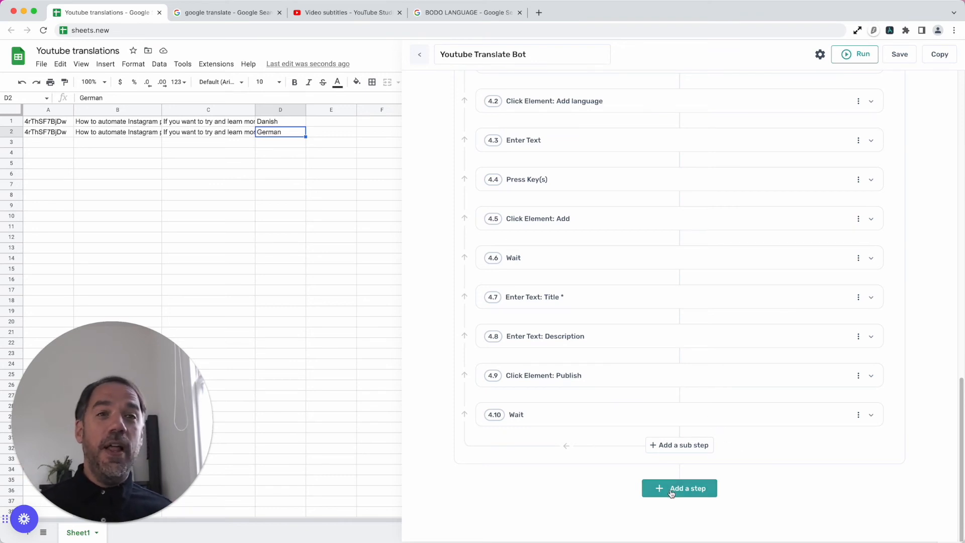
pyautogui.scroll(15, 658, 439)
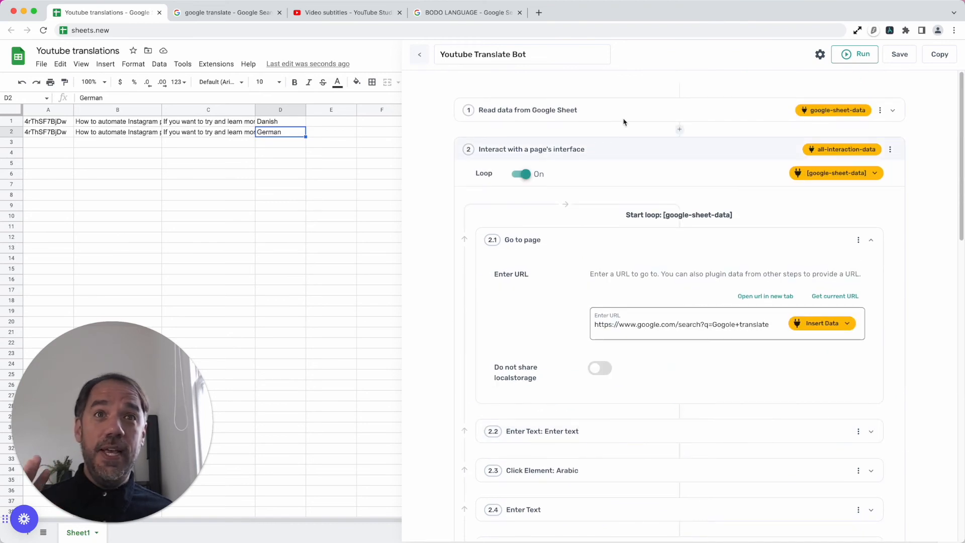
pyautogui.click(522, 174)
pyautogui.click(520, 172)
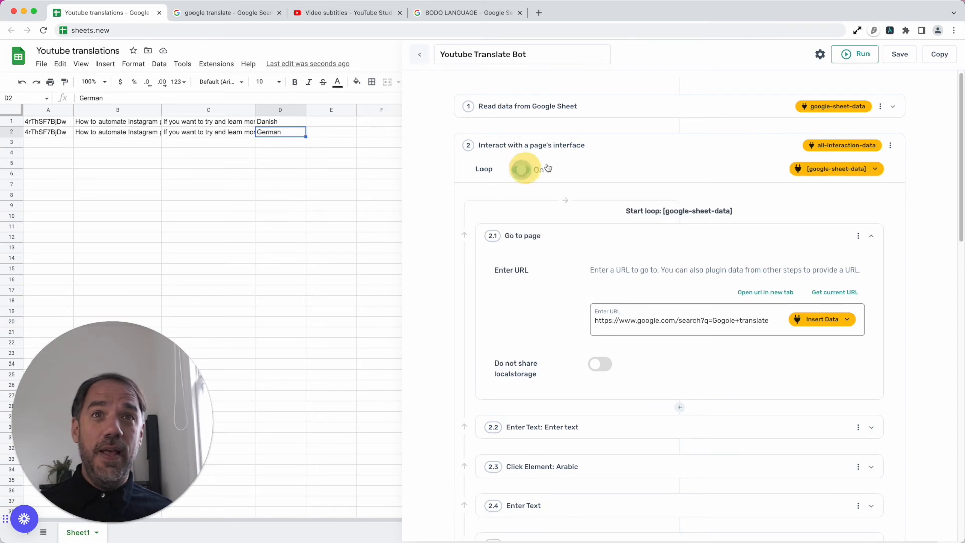
pyautogui.click(520, 171)
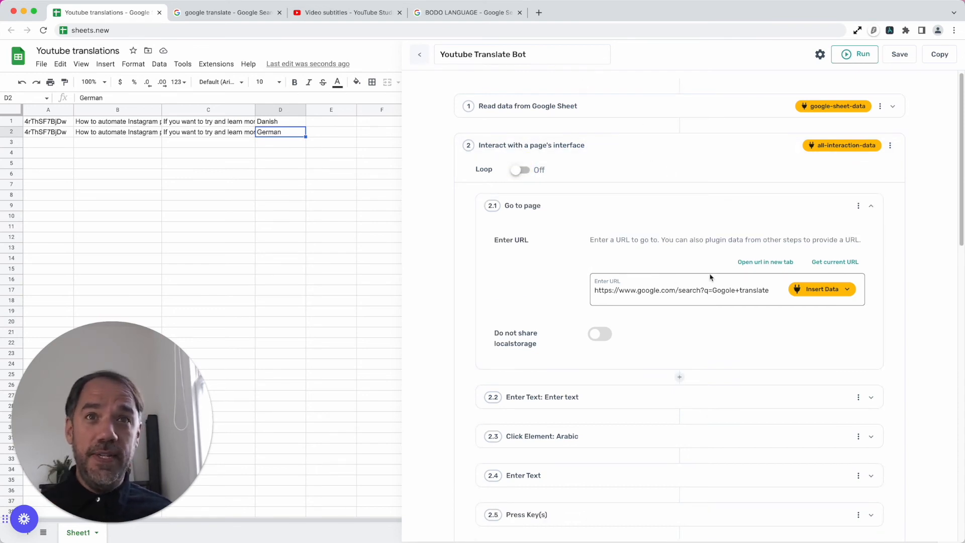
pyautogui.scroll(-6, 603, 427)
pyautogui.scroll(-5, 599, 471)
pyautogui.click(520, 214)
pyautogui.click(659, 192)
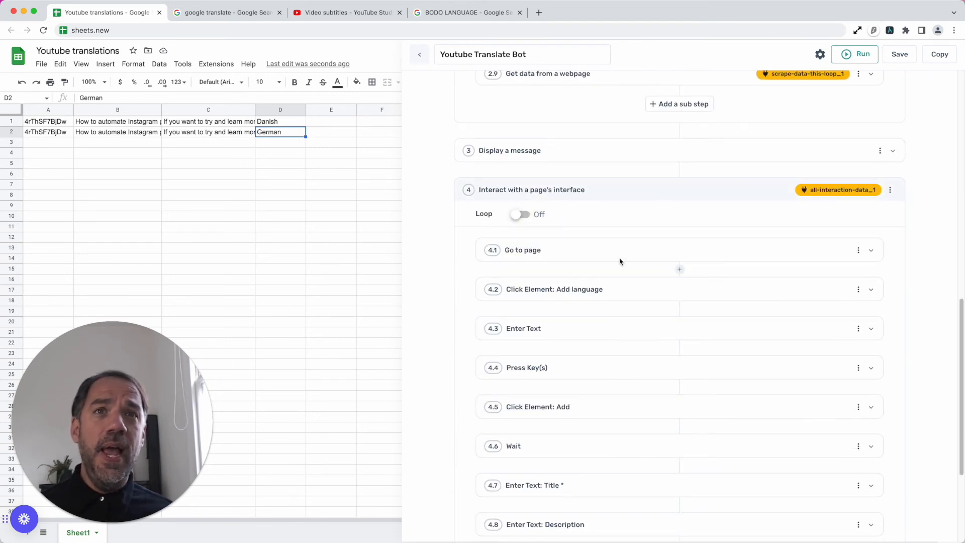
# - Add a Delete rows from a Google Sheet step at the end of the bot, after step 4
pyautogui.scroll(-4, 605, 487)
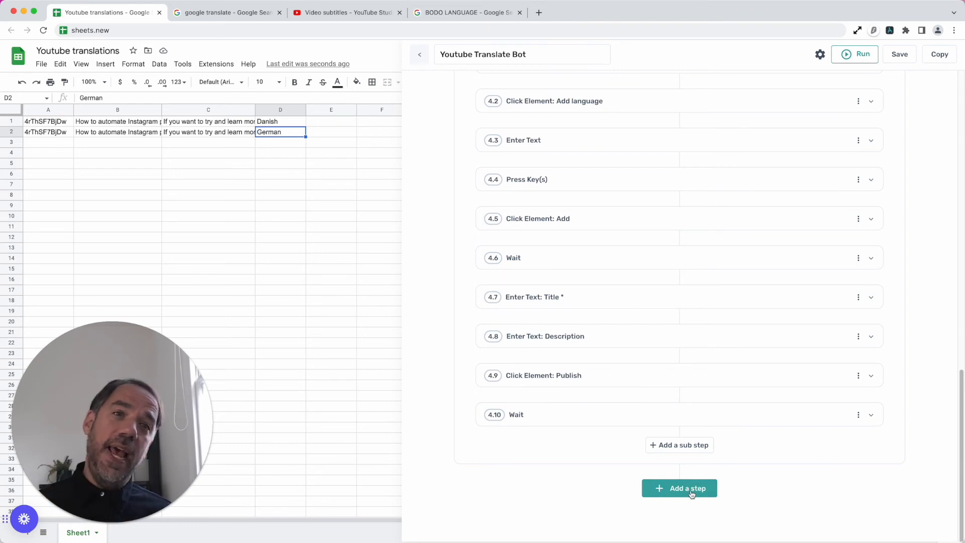
pyautogui.click(692, 489)
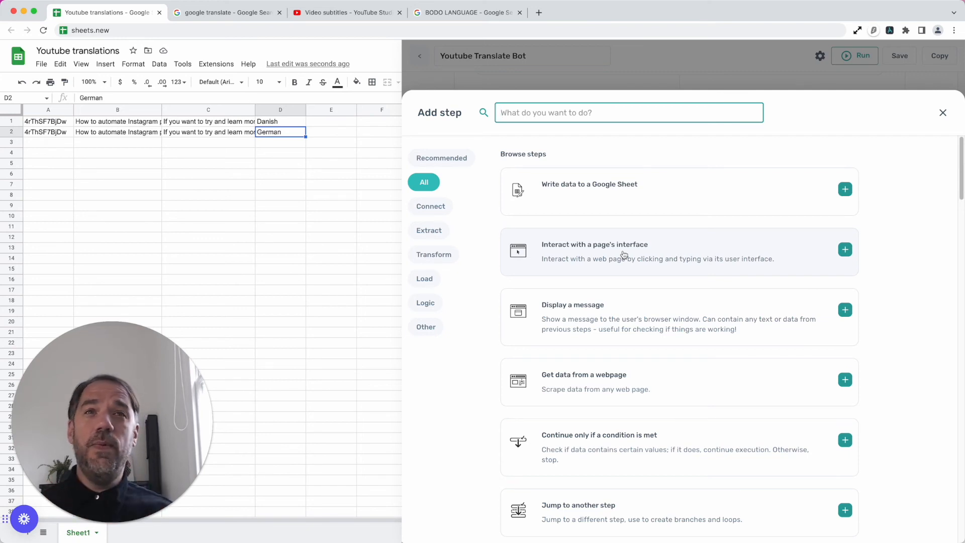
pyautogui.write('DELET')
pyautogui.click(730, 211)
pyautogui.scroll(-5, 651, 392)
# - Point step 5 at the Youtube translations spreadsheet and its Sheet1 tab, keeping row 1 as first and last row, and collapse it
pyautogui.click(712, 197)
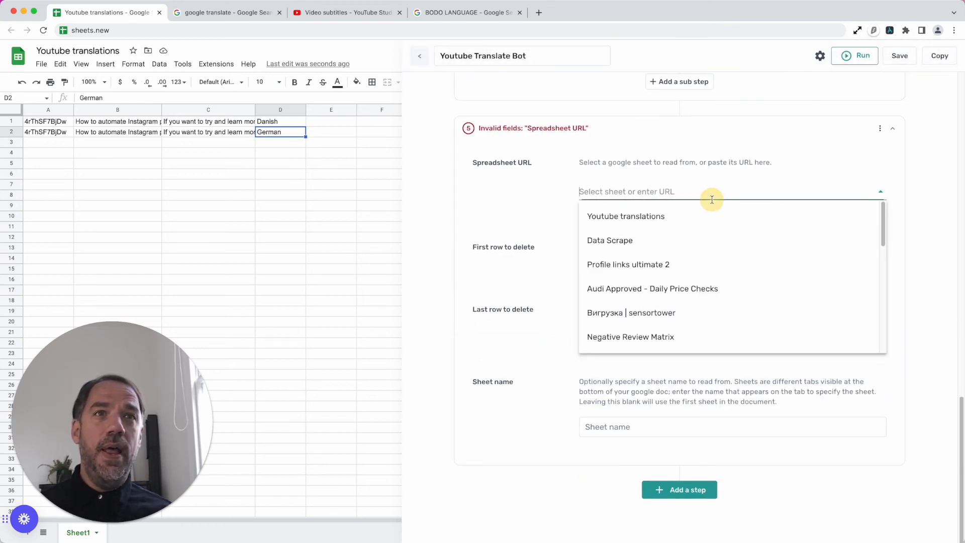
pyautogui.click(704, 215)
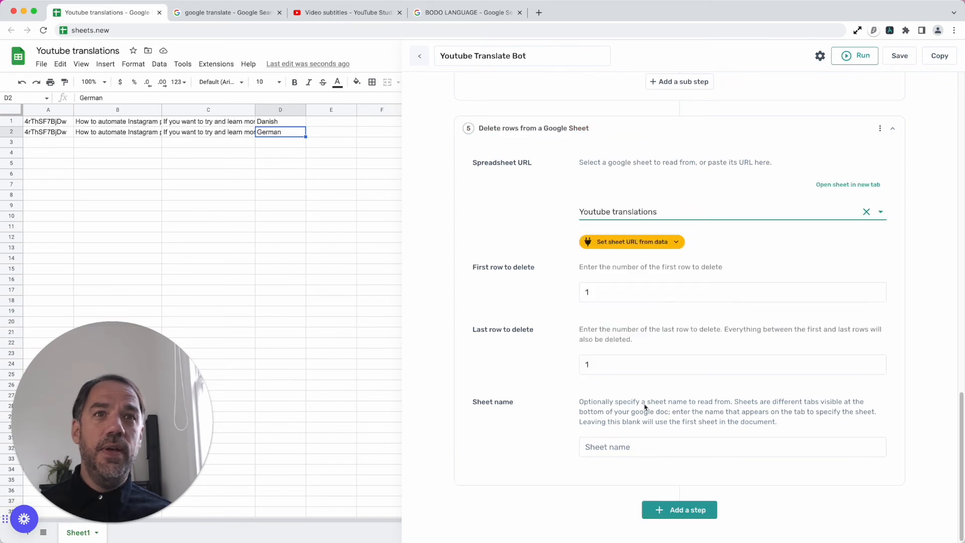
pyautogui.click(645, 450)
pyautogui.click(646, 450)
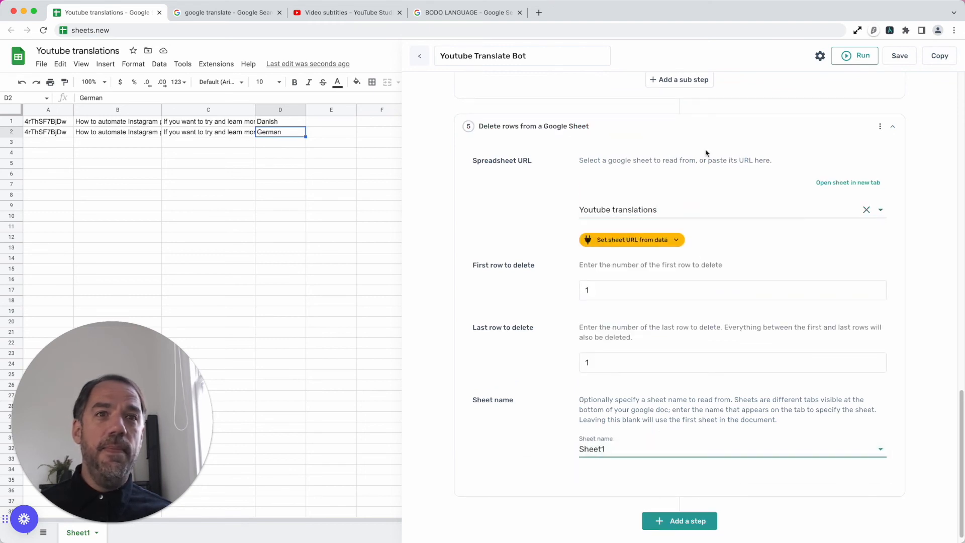
pyautogui.click(674, 130)
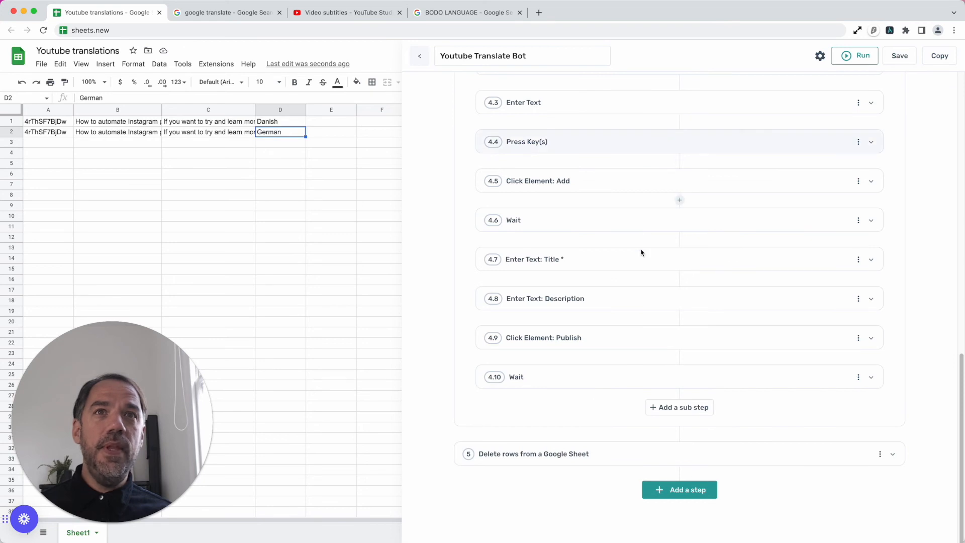
# - Review the row deletion settings of step 5 and how the step fits into the bot's overall sequence
pyautogui.click(644, 456)
pyautogui.scroll(-1, 646, 442)
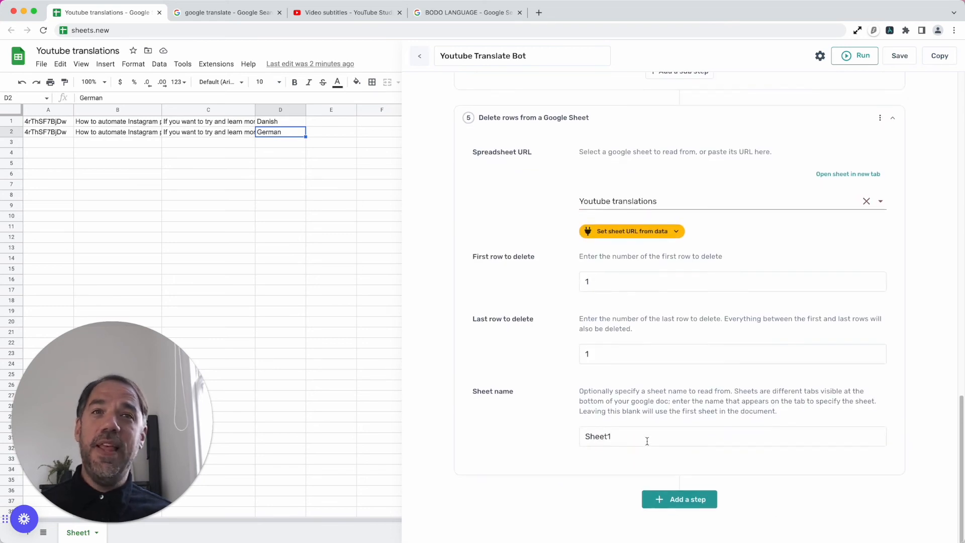
pyautogui.scroll(10, 650, 403)
pyautogui.scroll(10, 650, 400)
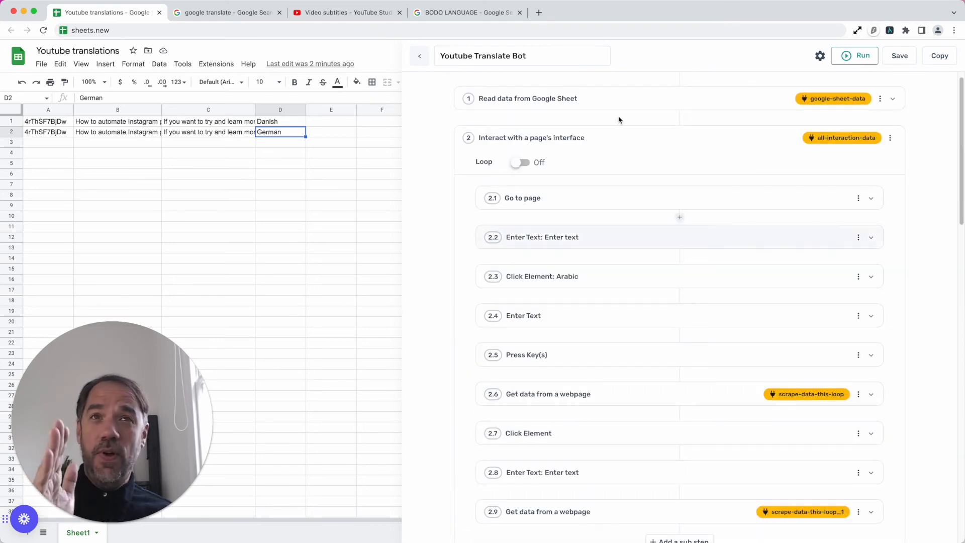
pyautogui.scroll(-15, 612, 325)
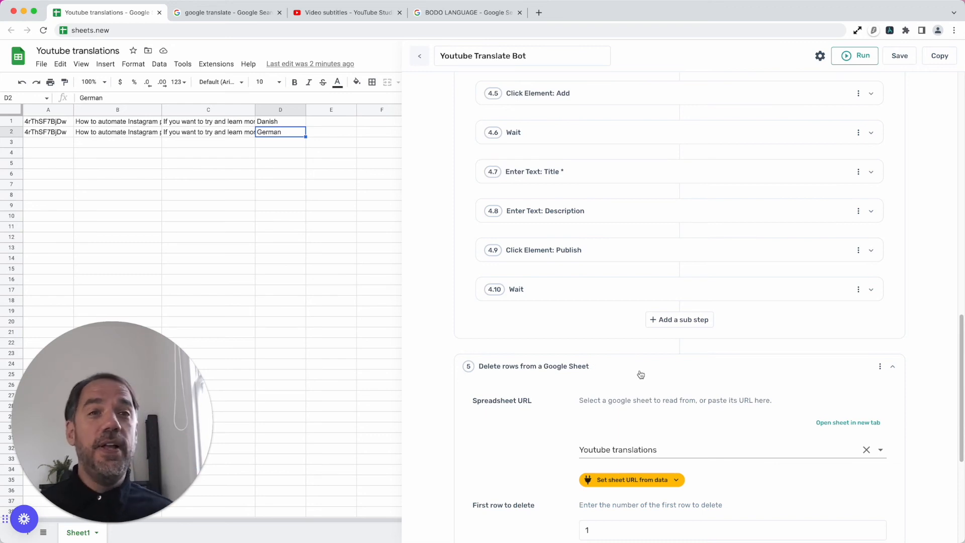
pyautogui.scroll(-5, 606, 432)
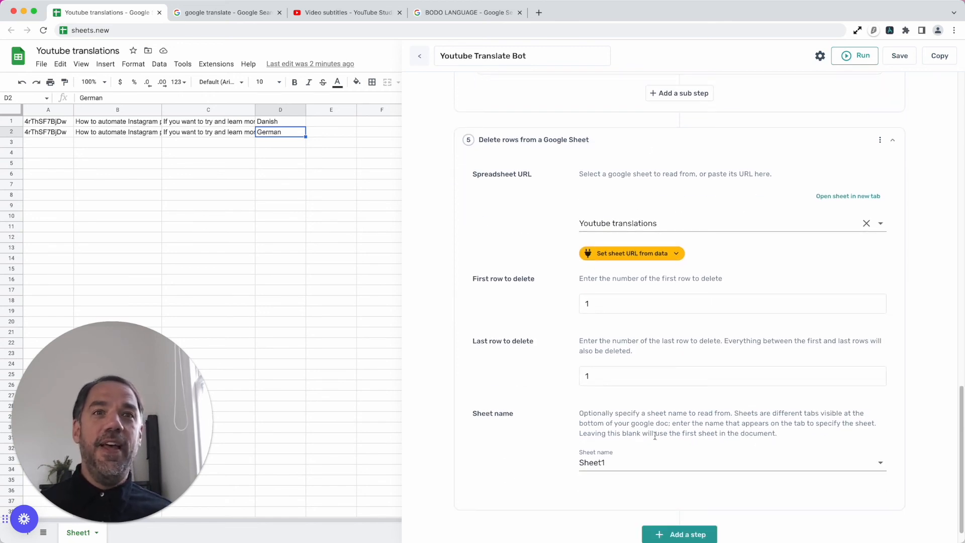
pyautogui.click(641, 461)
pyautogui.click(640, 470)
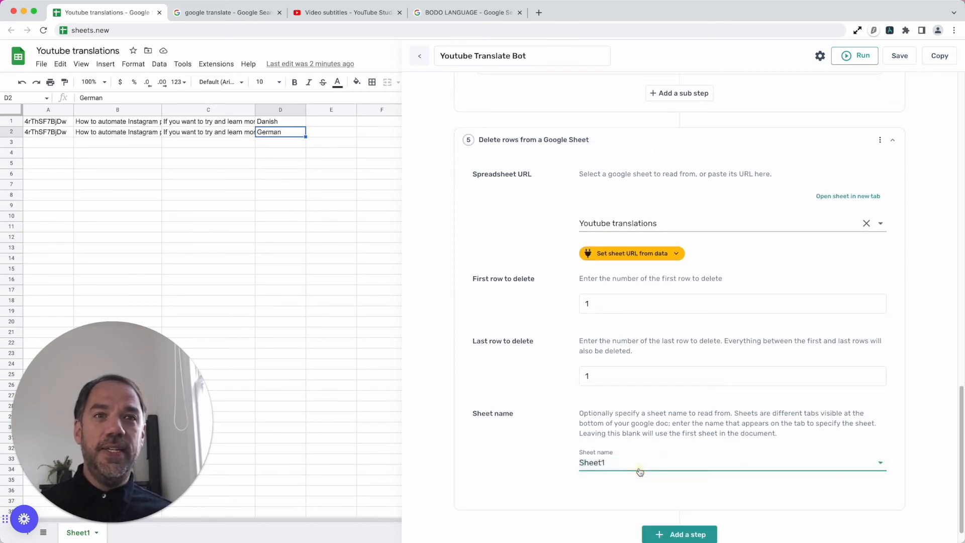
pyautogui.click(648, 139)
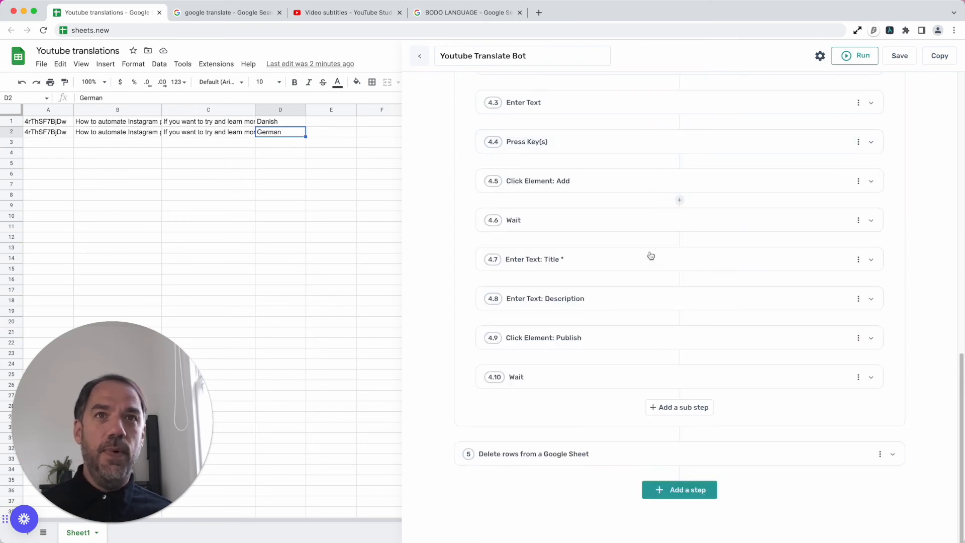
# - Add a Jump to another step after the row deletion step and set it to jump to step 1
pyautogui.click(687, 498)
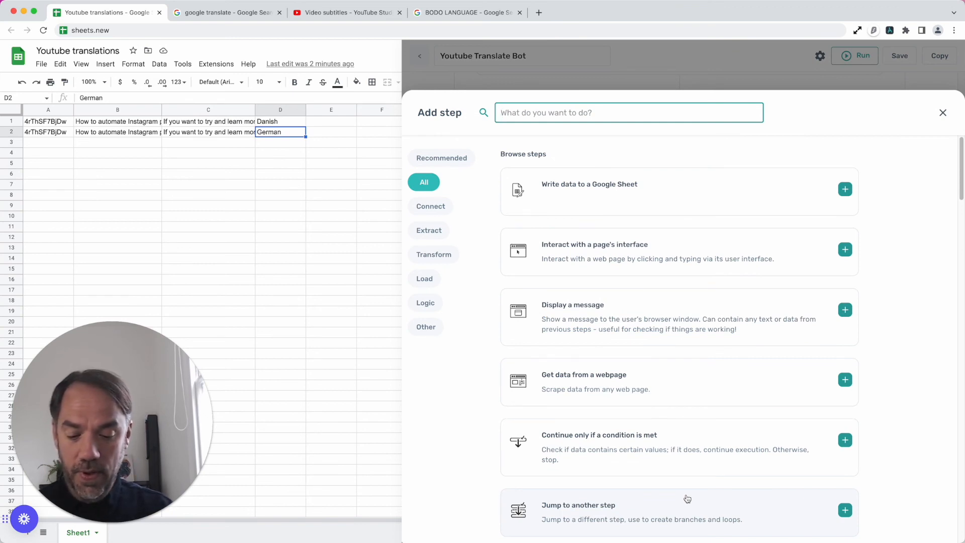
pyautogui.write('LOOP')
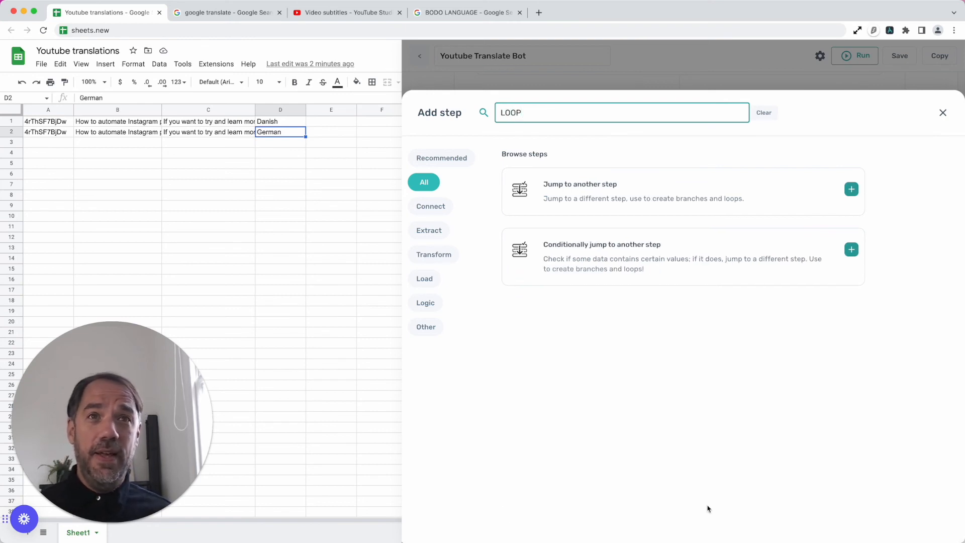
pyautogui.click(605, 207)
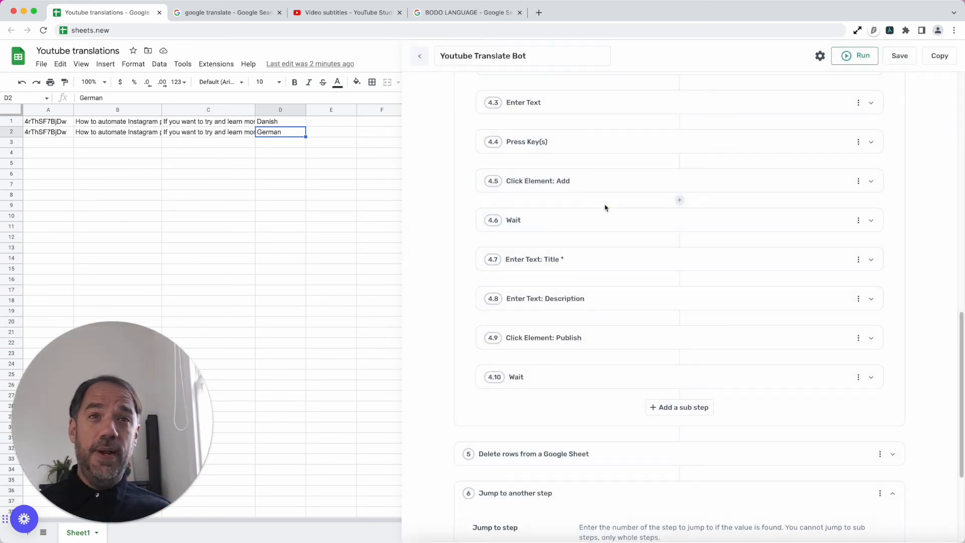
pyautogui.click(628, 366)
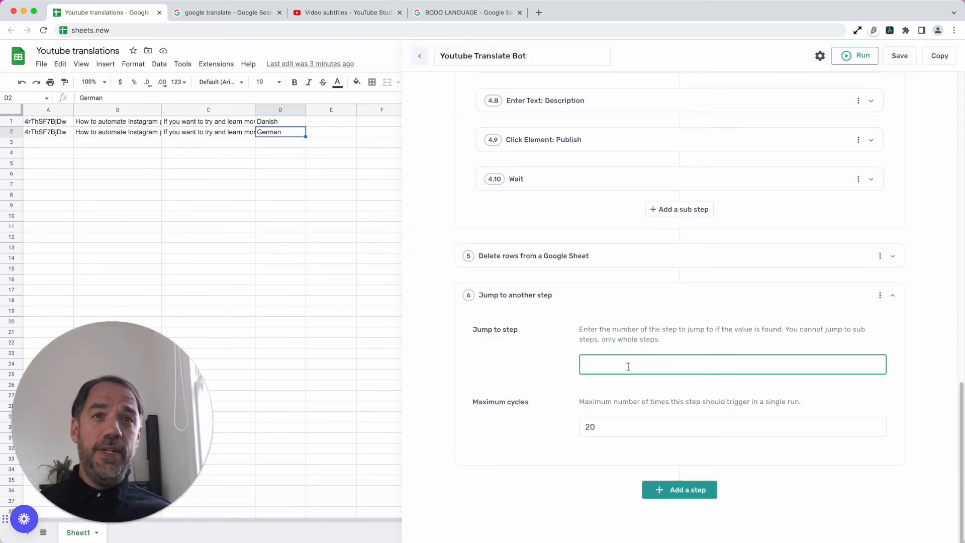
pyautogui.write('1')
# - Set the maximum cycles of the Jump to another step to 2 and check its settings
pyautogui.scroll(15, 639, 345)
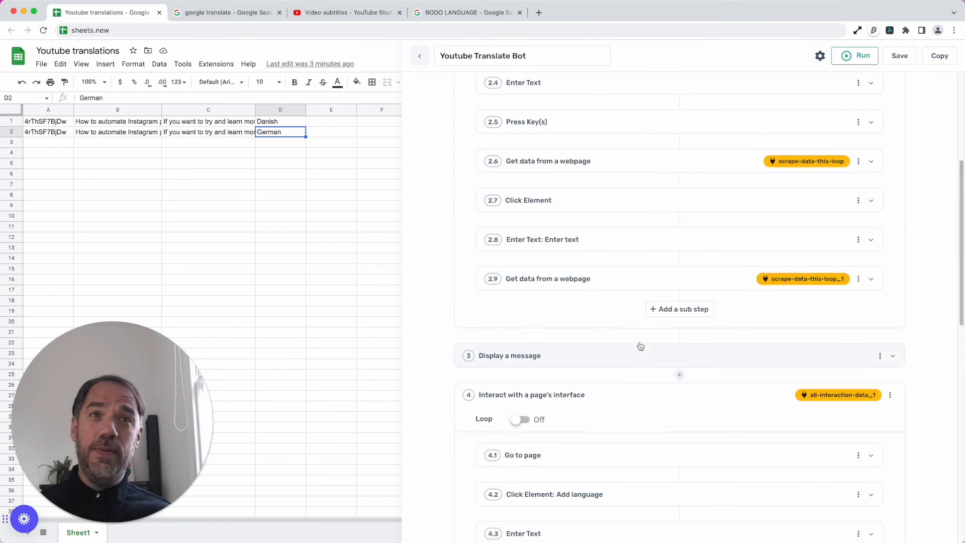
pyautogui.scroll(-15, 606, 332)
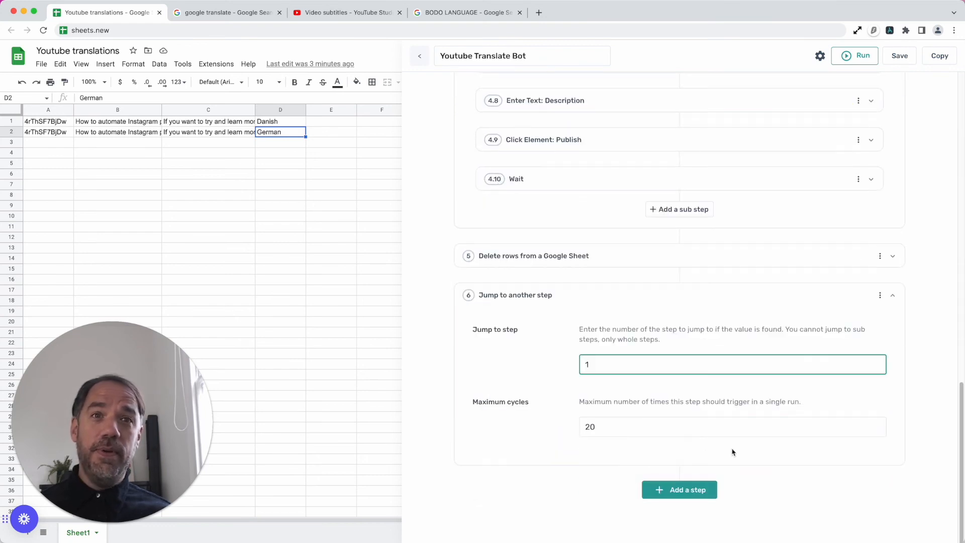
pyautogui.scroll(15, 569, 261)
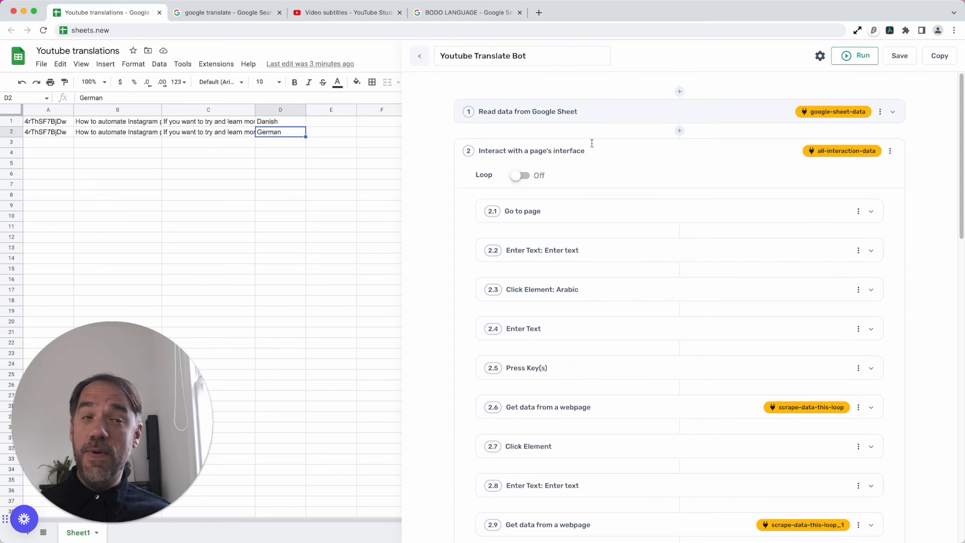
pyautogui.scroll(-10, 594, 283)
pyautogui.scroll(-6, 594, 285)
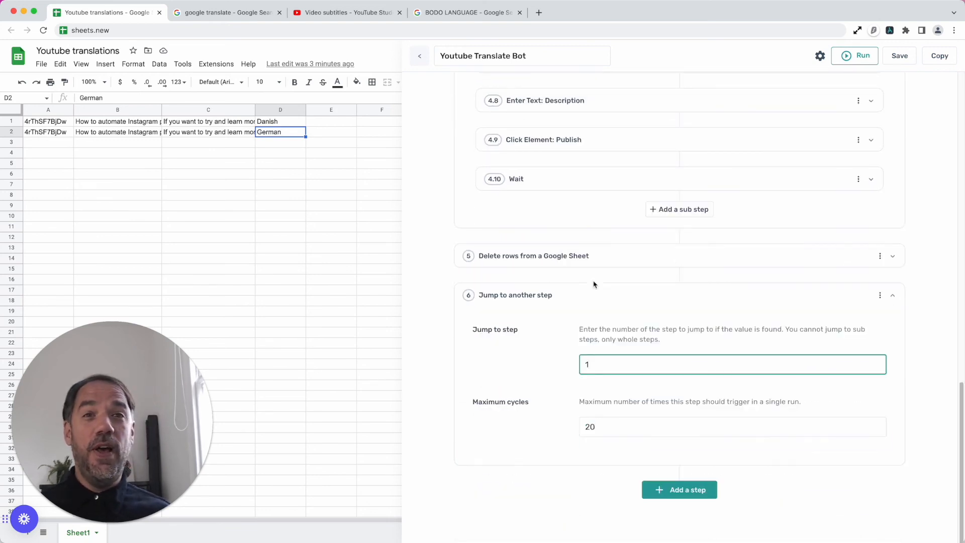
pyautogui.doubleClick(649, 422)
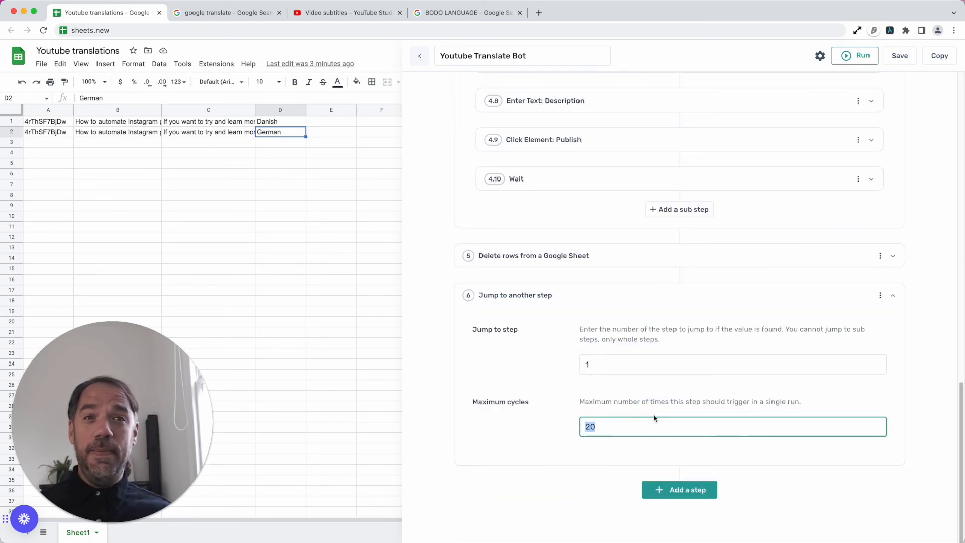
pyautogui.write('2')
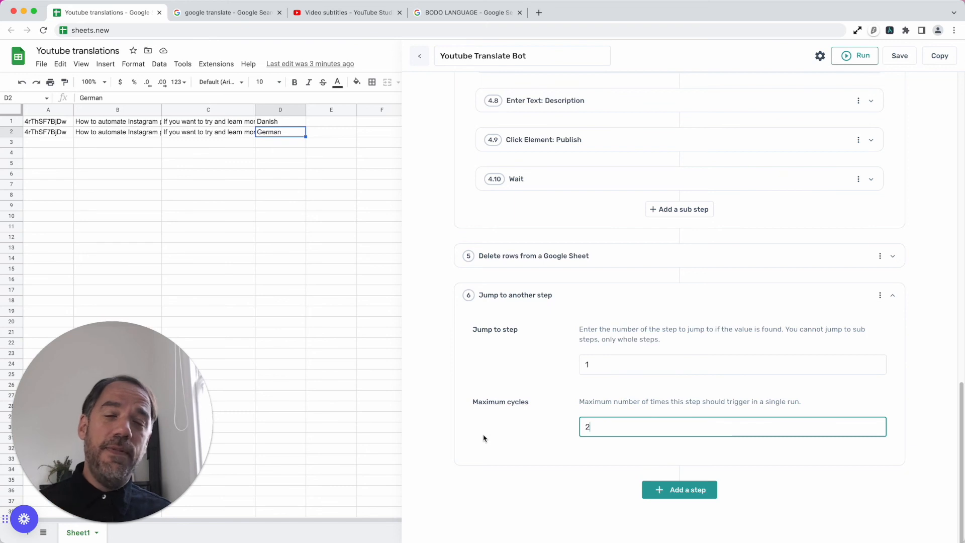
pyautogui.click(580, 298)
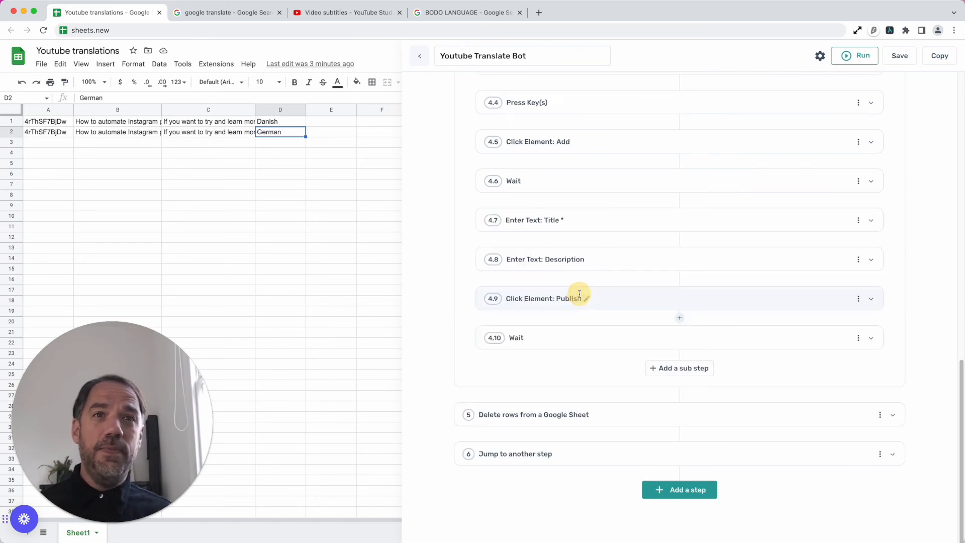
pyautogui.click(624, 451)
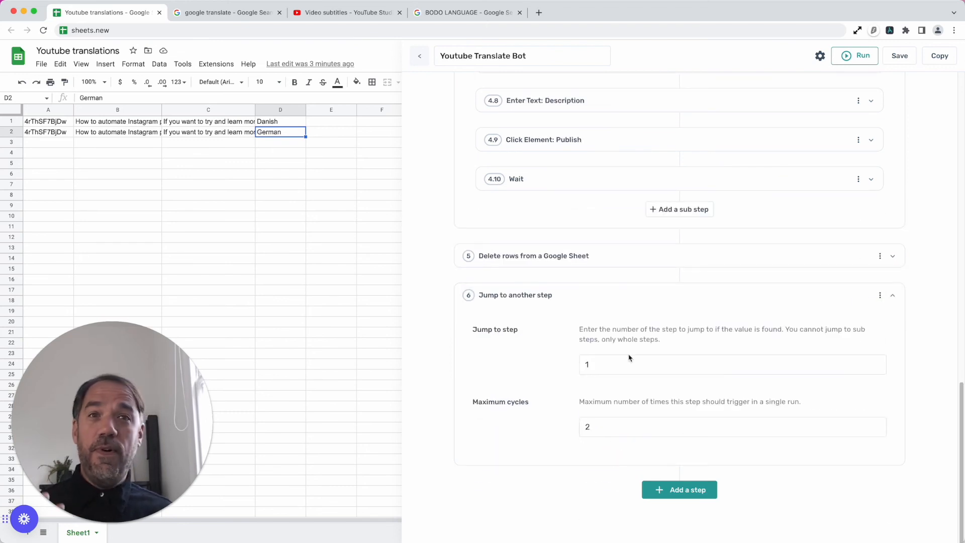
# - Set the maximum cycles of the Jump to another step to 1 and collapse it
pyautogui.click(597, 432)
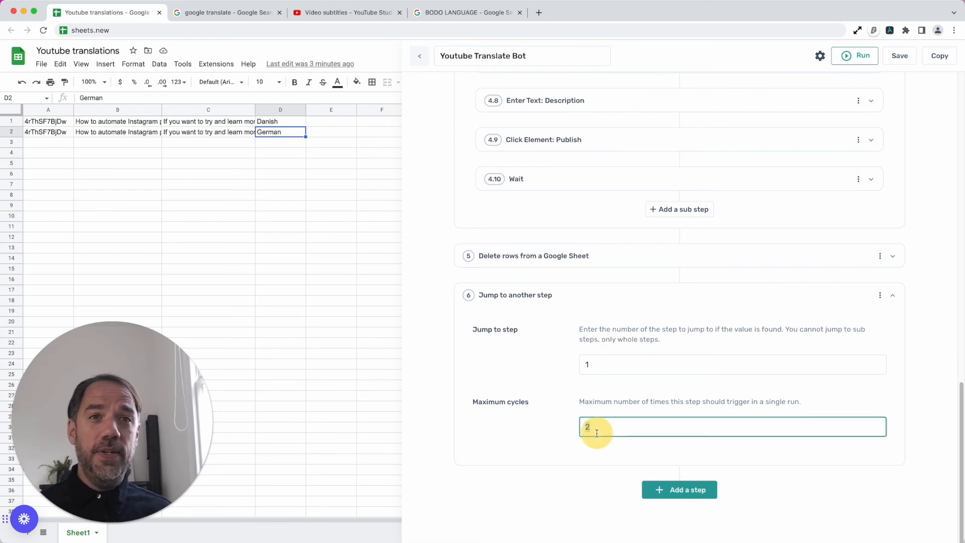
pyautogui.press('BackSpace')
pyautogui.write('1')
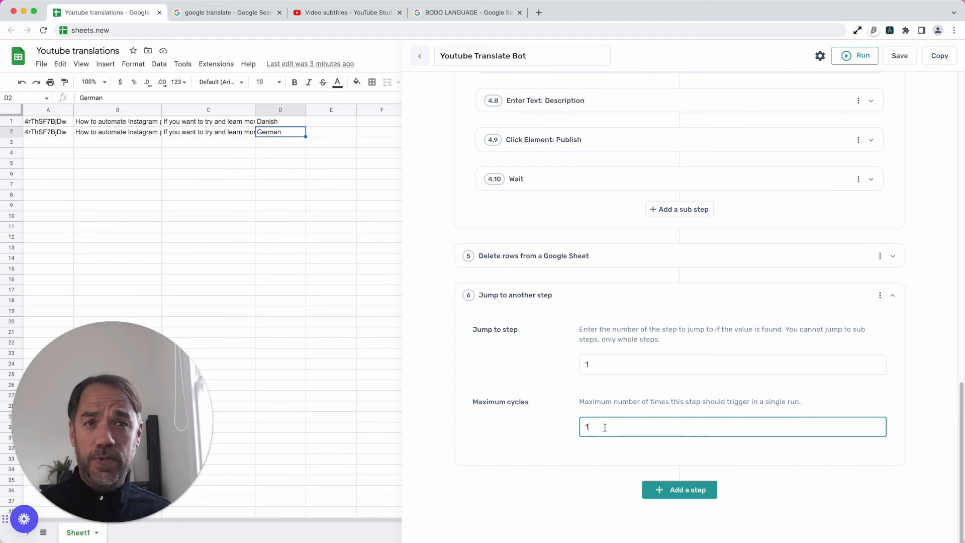
pyautogui.click(596, 298)
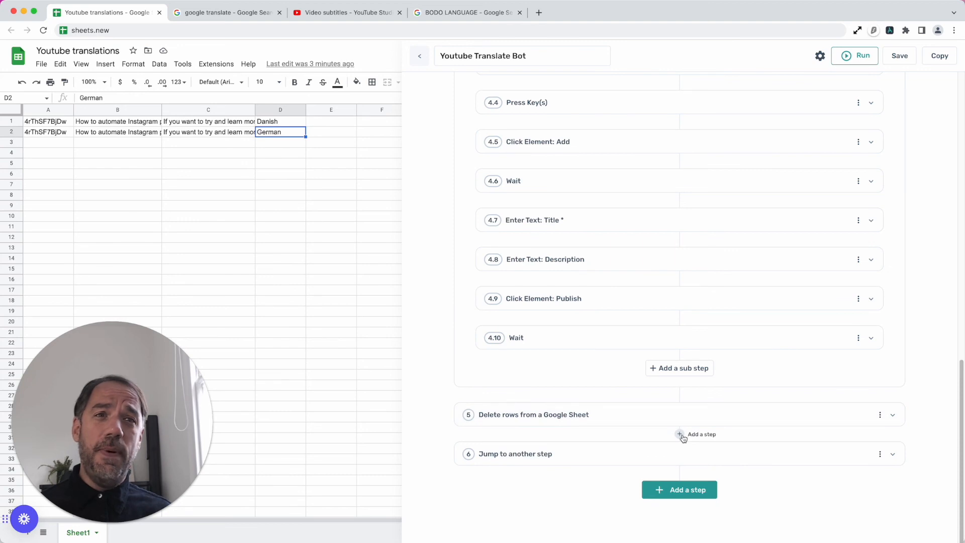
# - Insert a Write data to a Google Sheet step between the row deletion and jump steps, and add a second sheet to the Youtube translations spreadsheet
pyautogui.click(680, 435)
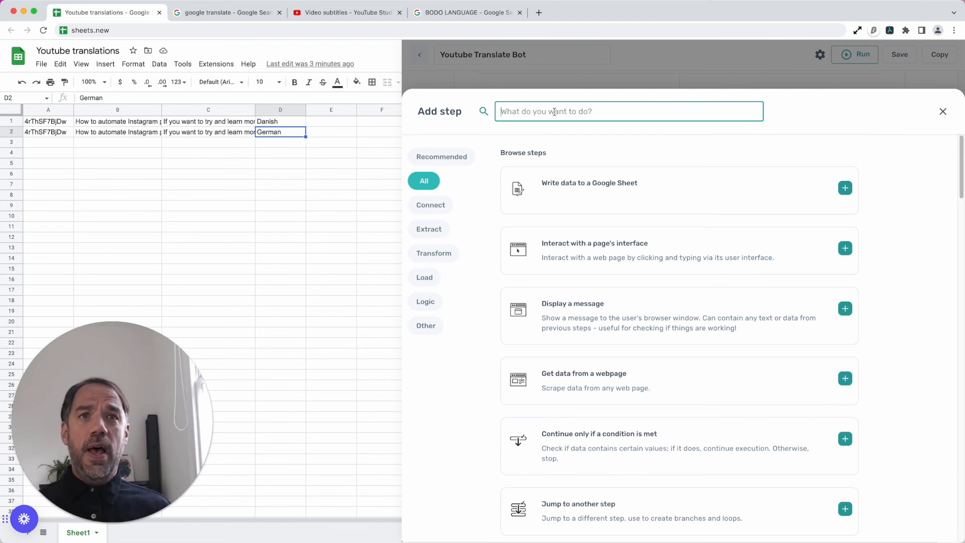
pyautogui.click(601, 169)
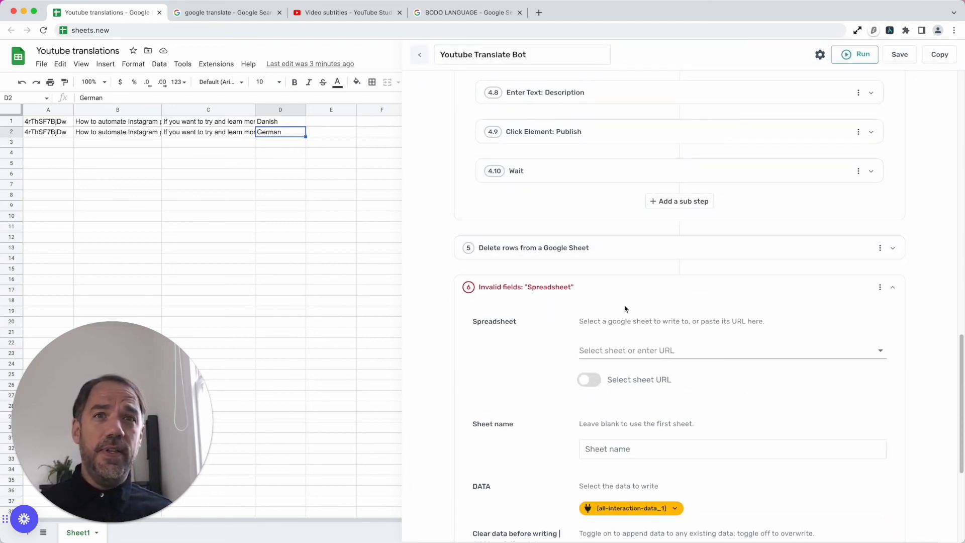
pyautogui.click(623, 349)
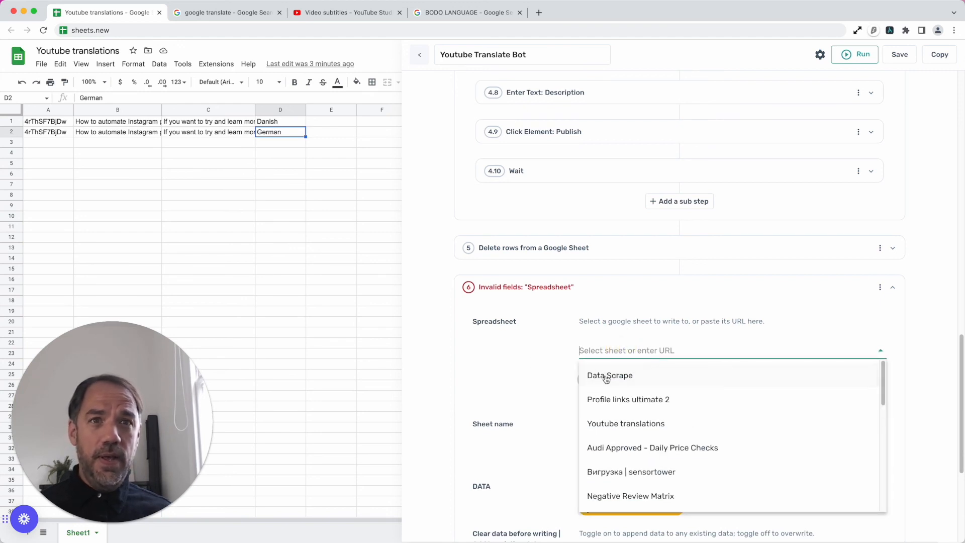
pyautogui.click(340, 397)
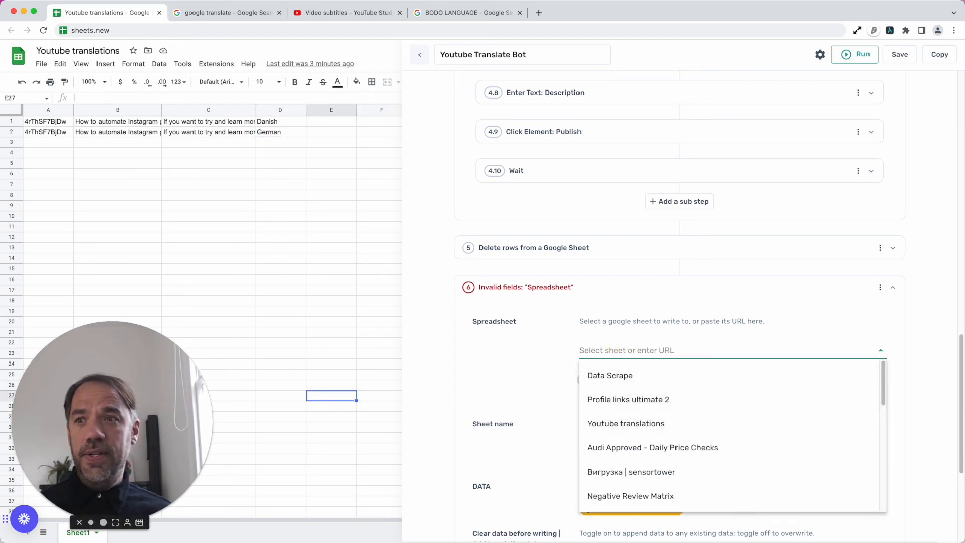
pyautogui.click(29, 536)
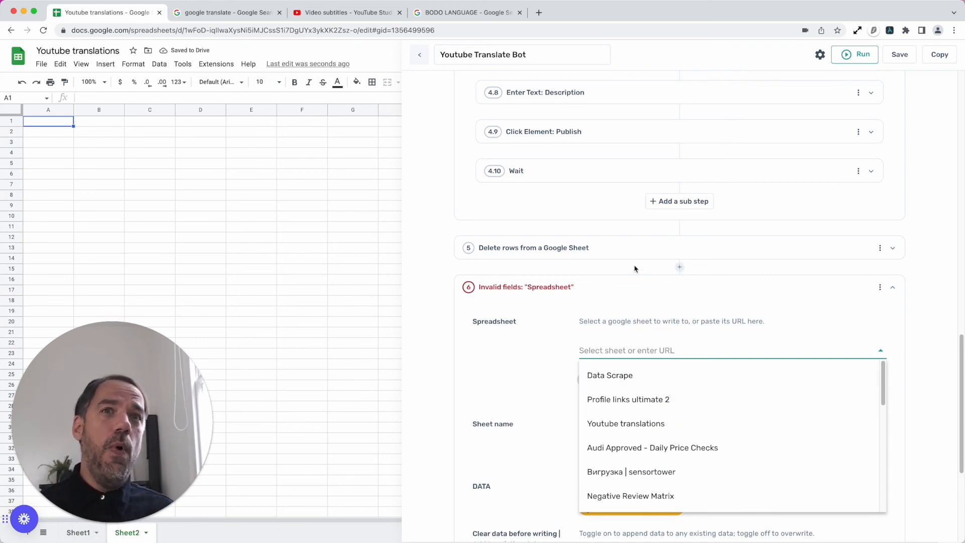
# - Point the Write data to a Google Sheet step at the Youtube translations spreadsheet and its Sheet2 tab
pyautogui.click(614, 302)
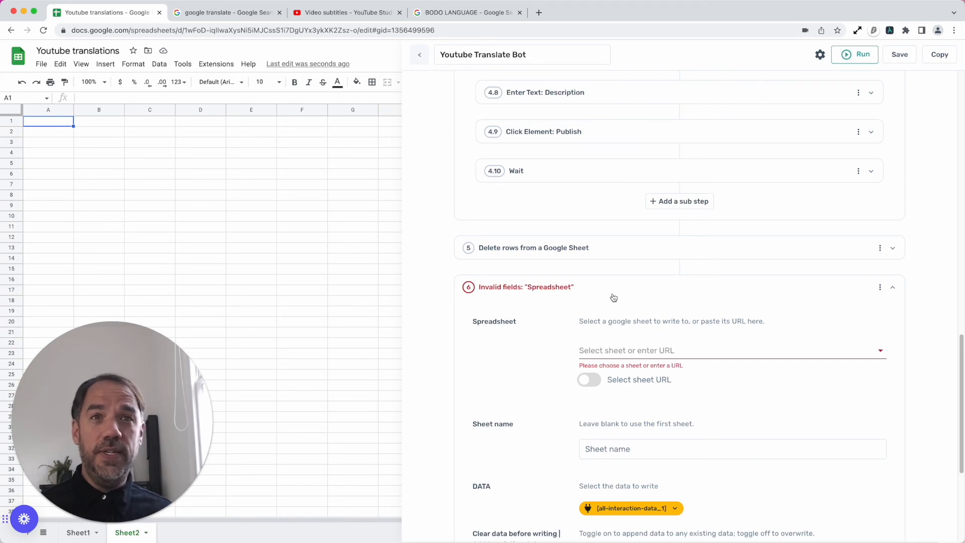
pyautogui.click(629, 349)
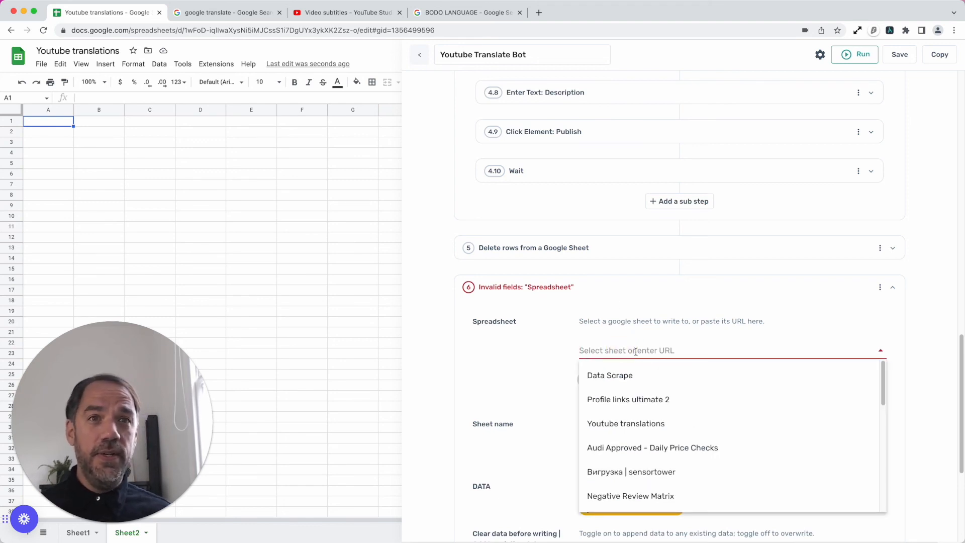
pyautogui.click(649, 427)
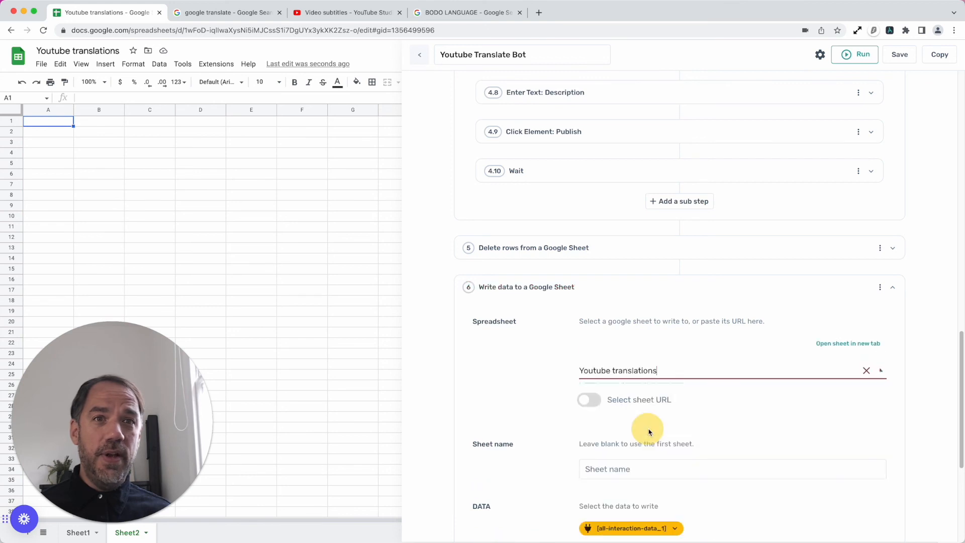
pyautogui.scroll(-4, 560, 436)
pyautogui.click(649, 287)
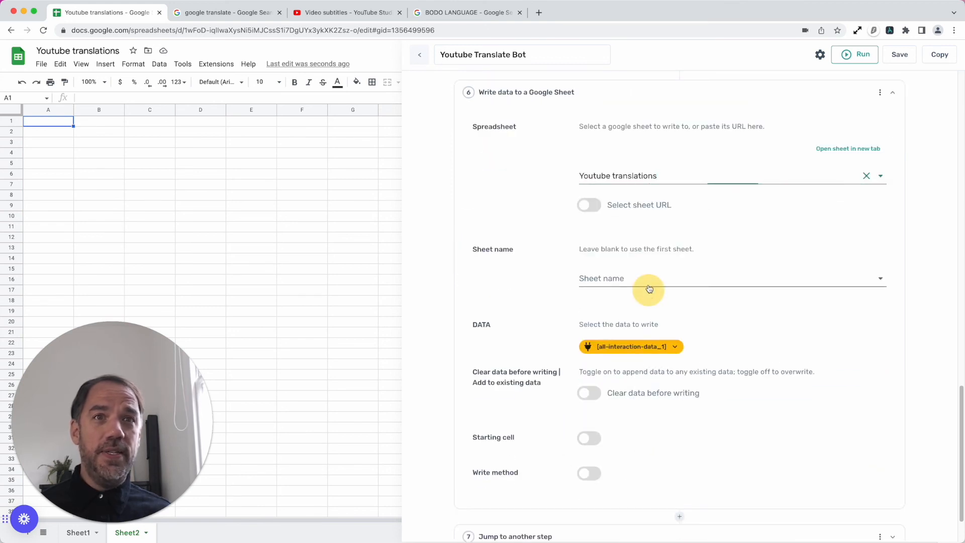
pyautogui.click(644, 311)
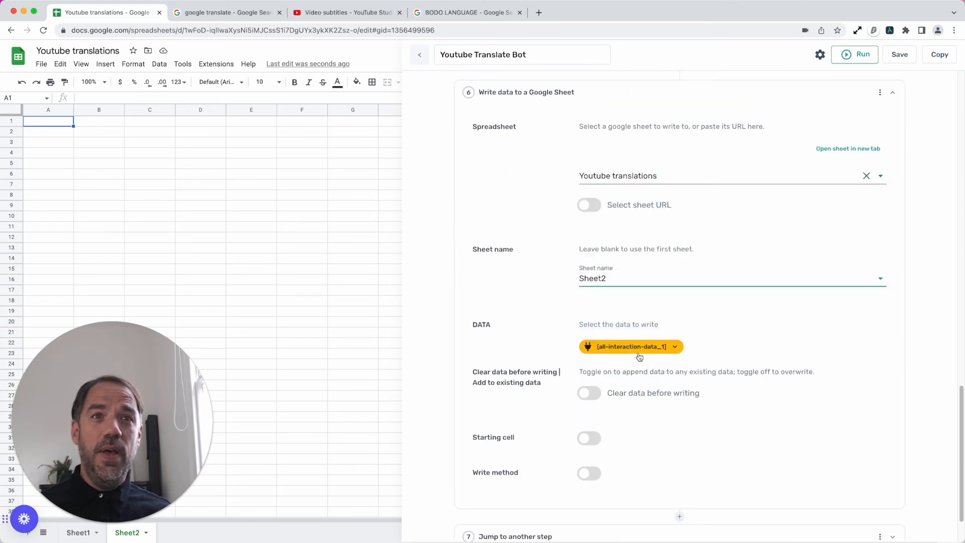
# - Use all columns of google-sheet-data as the data to write in step 6, and set it to add to existing data
pyautogui.click(639, 352)
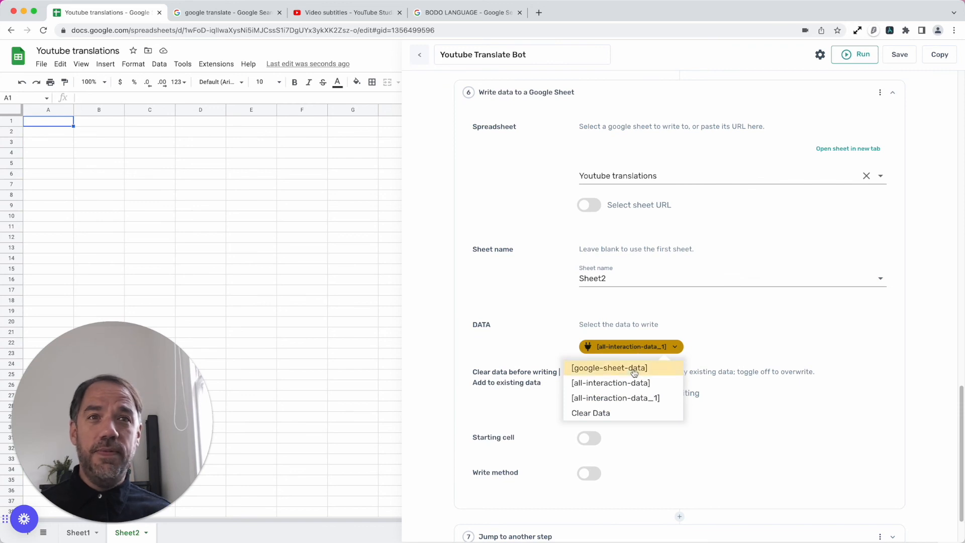
pyautogui.click(634, 368)
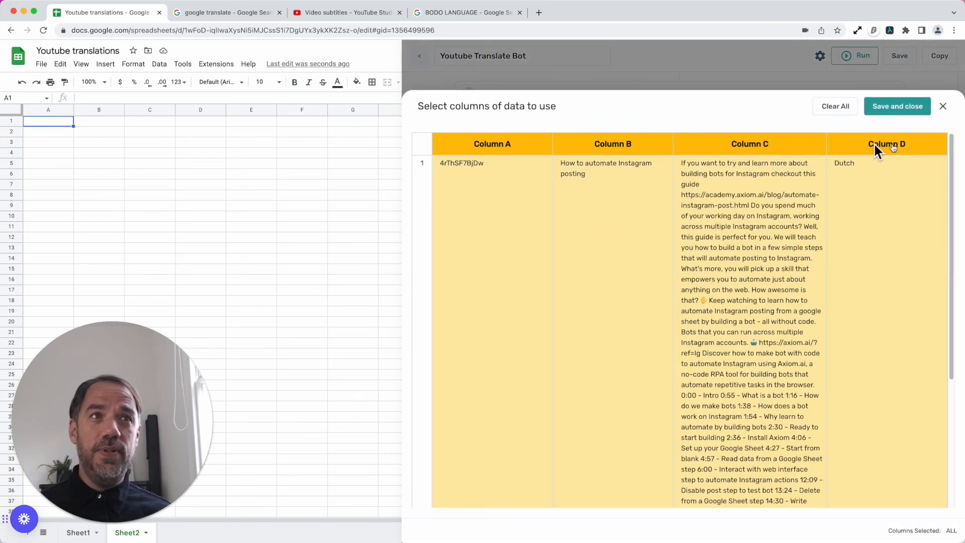
pyautogui.click(896, 106)
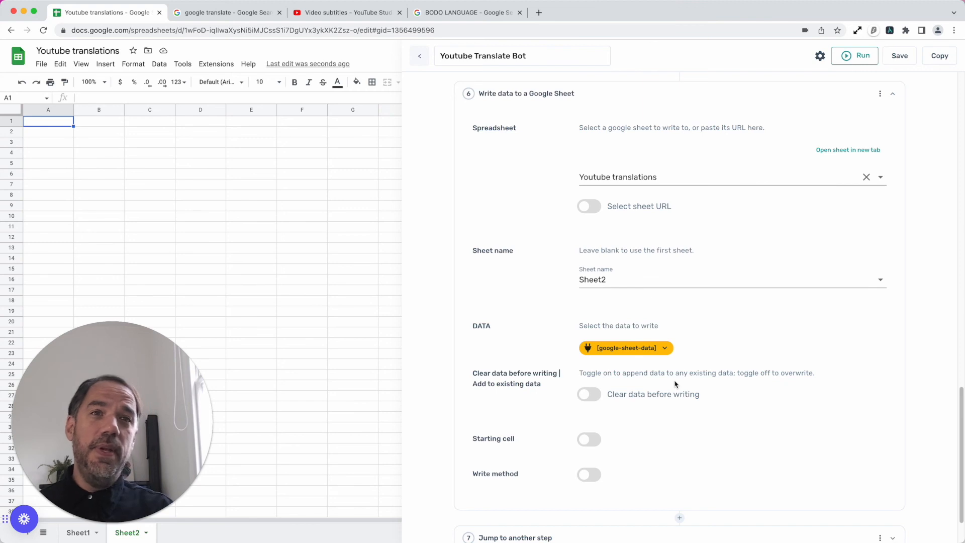
pyautogui.click(586, 395)
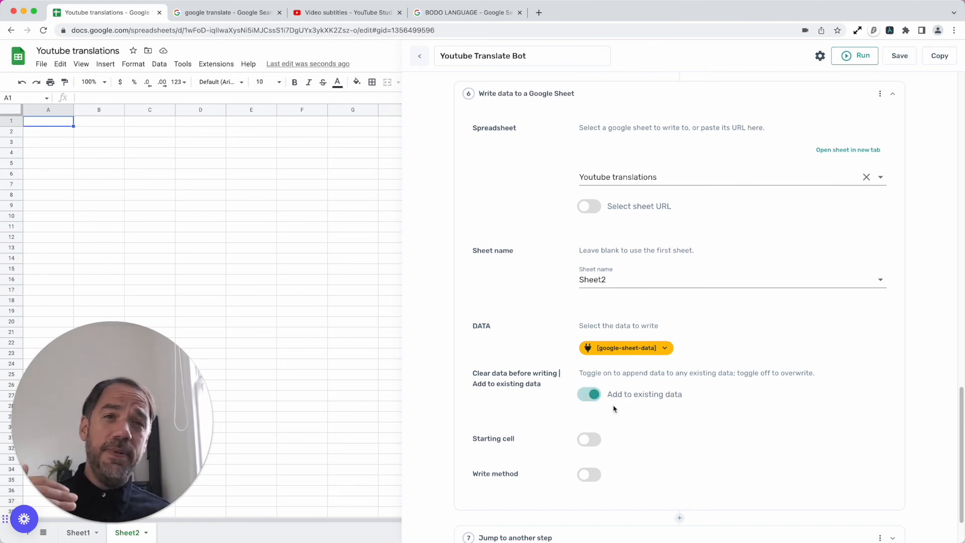
pyautogui.scroll(-2, 623, 415)
pyautogui.scroll(-2, 623, 416)
pyautogui.scroll(2, 682, 412)
pyautogui.scroll(-2, 683, 411)
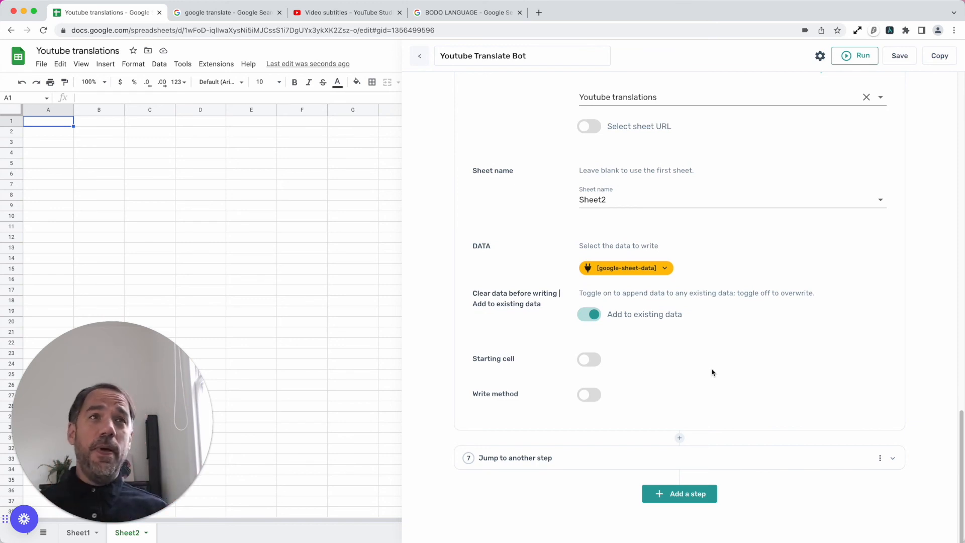
# - Run the bot in the desktop app, accepting the Danish translation message, and check the remaining rows in Sheet1
pyautogui.click(865, 59)
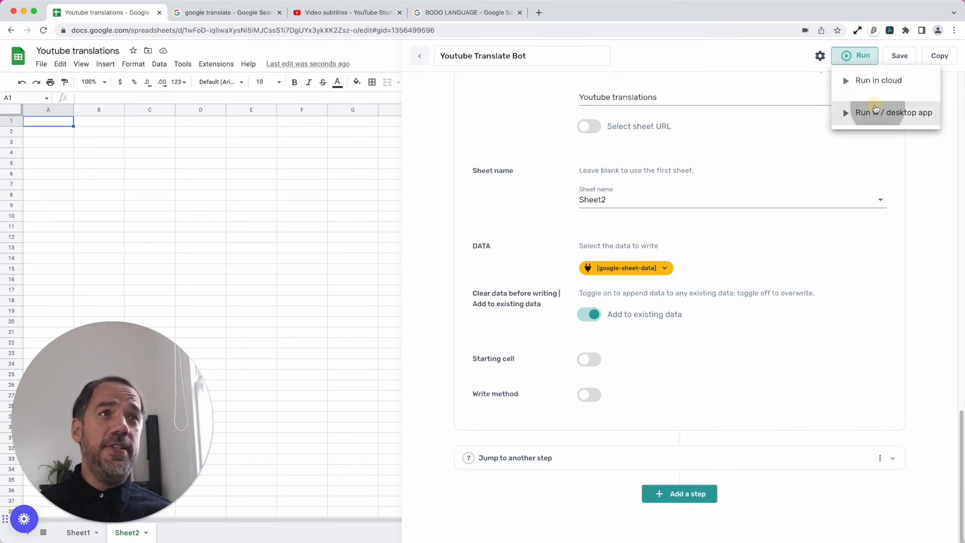
pyautogui.click(873, 110)
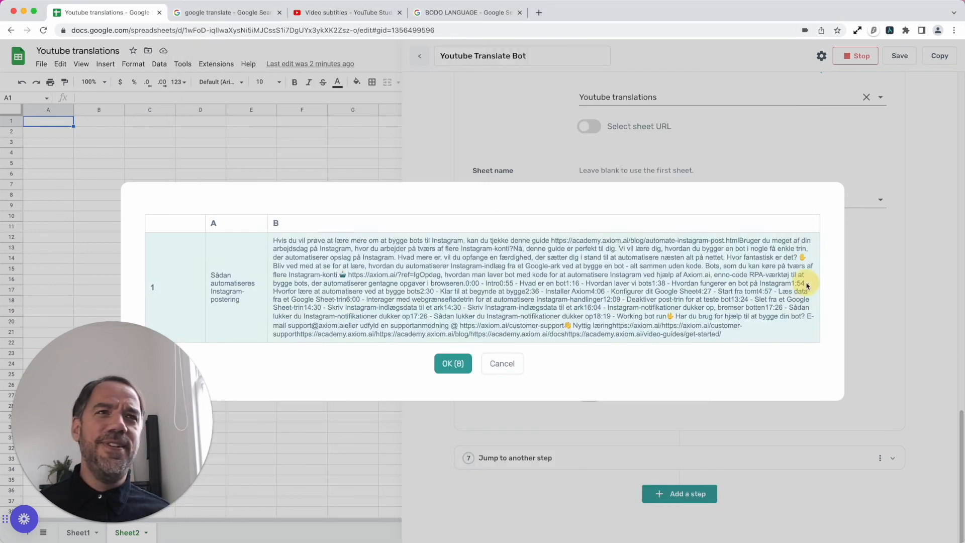
pyautogui.click(469, 371)
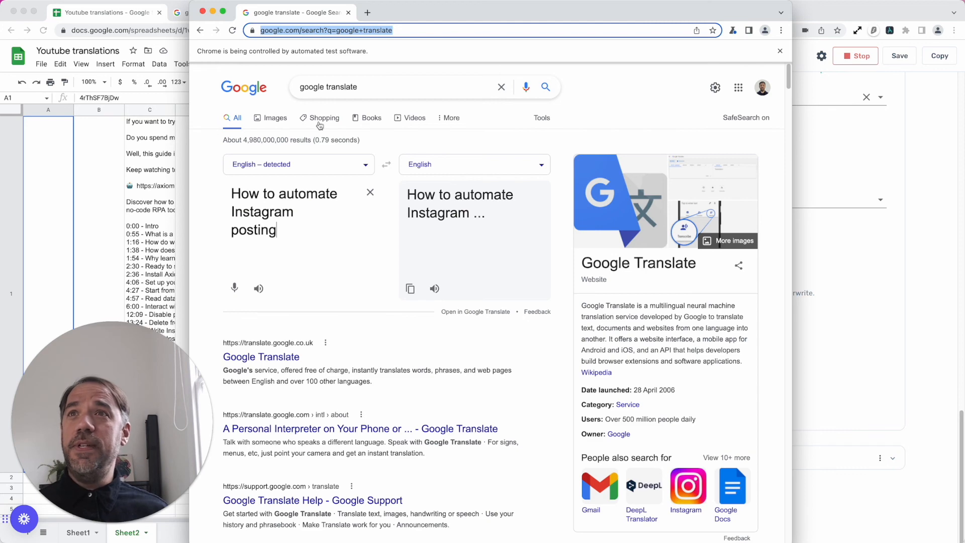
pyautogui.click(100, 20)
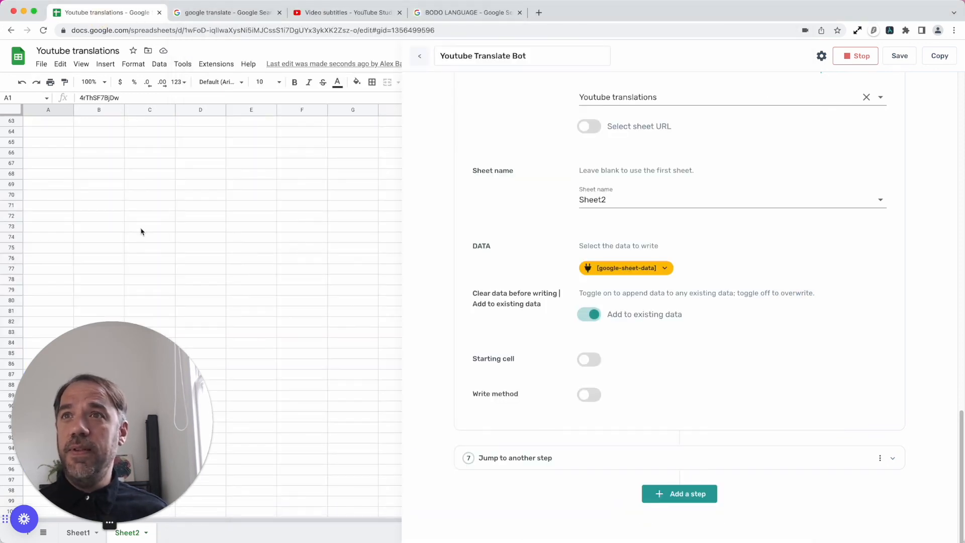
pyautogui.click(76, 533)
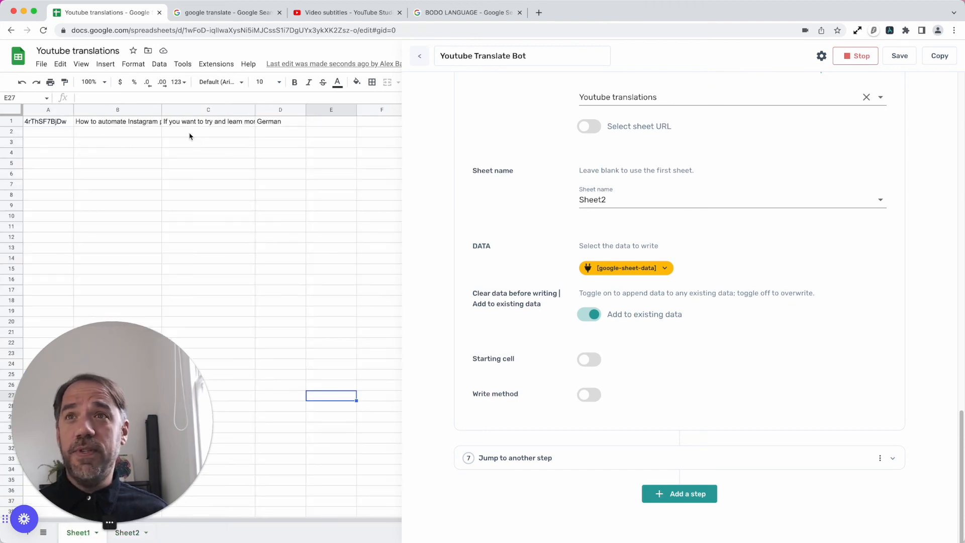